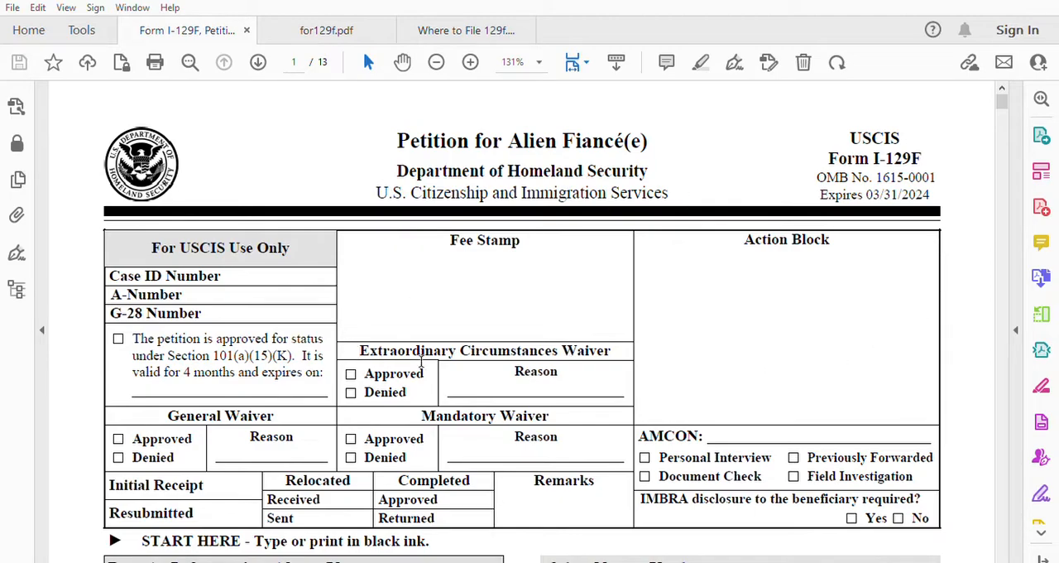
Step: Review the Form I-129F title, expiry date and USCIS-only section down to the start of Part 1
scroll(605, 266, down, 1)
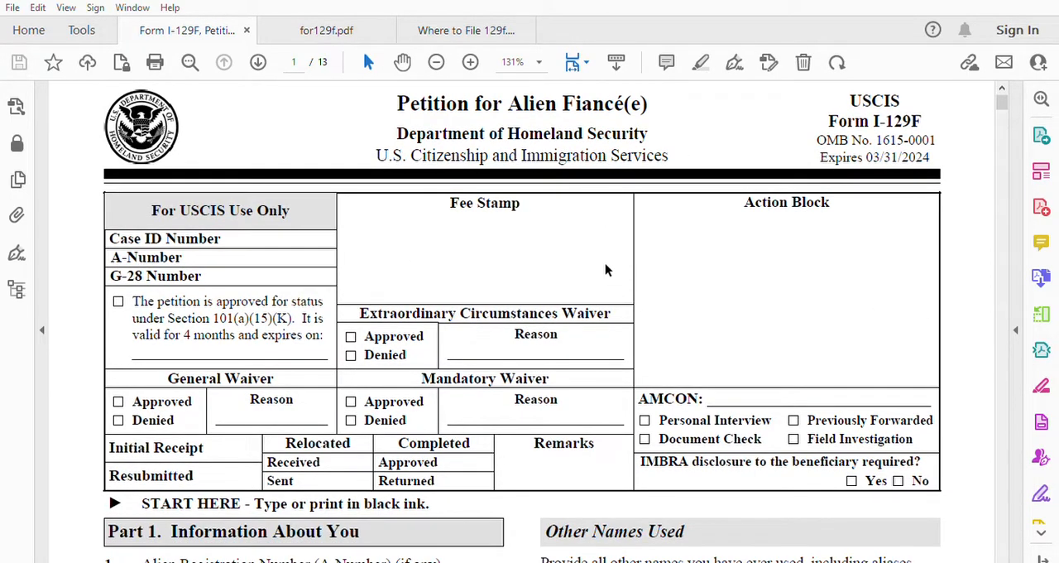
scroll(599, 277, down, 1)
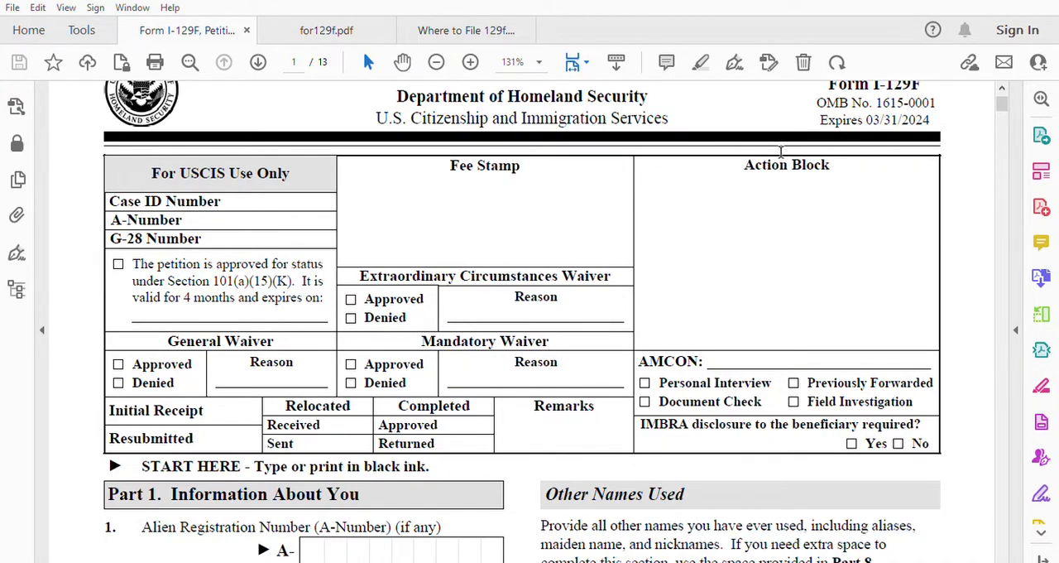
scroll(786, 232, up, 2)
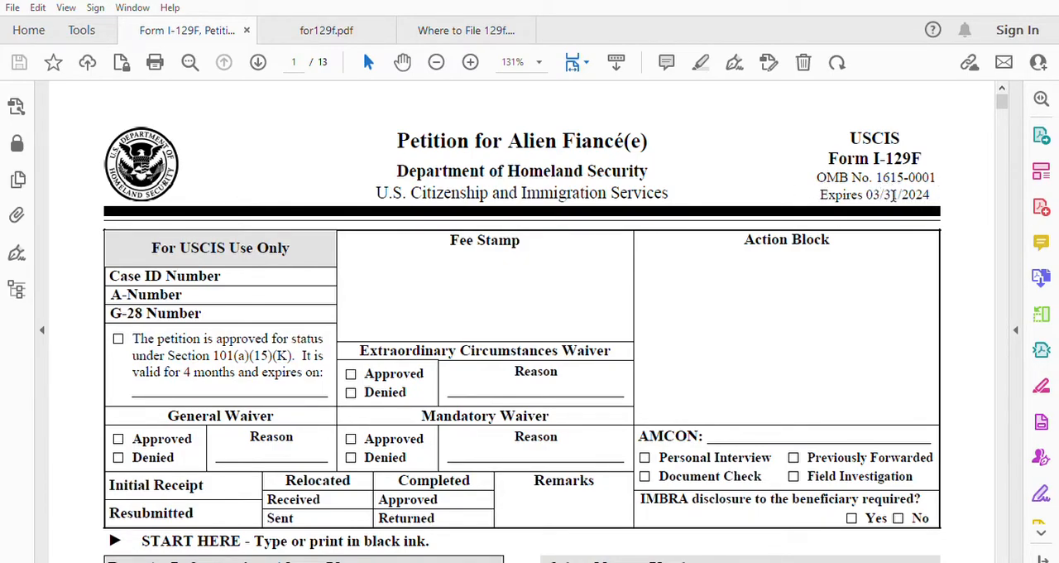
scroll(639, 309, down, 2)
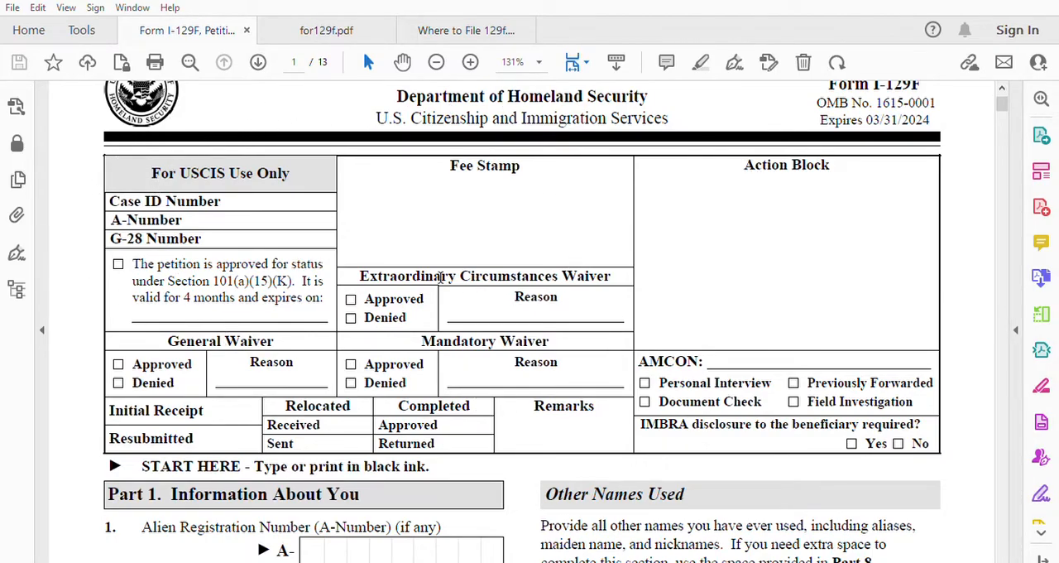
scroll(421, 276, down, 3)
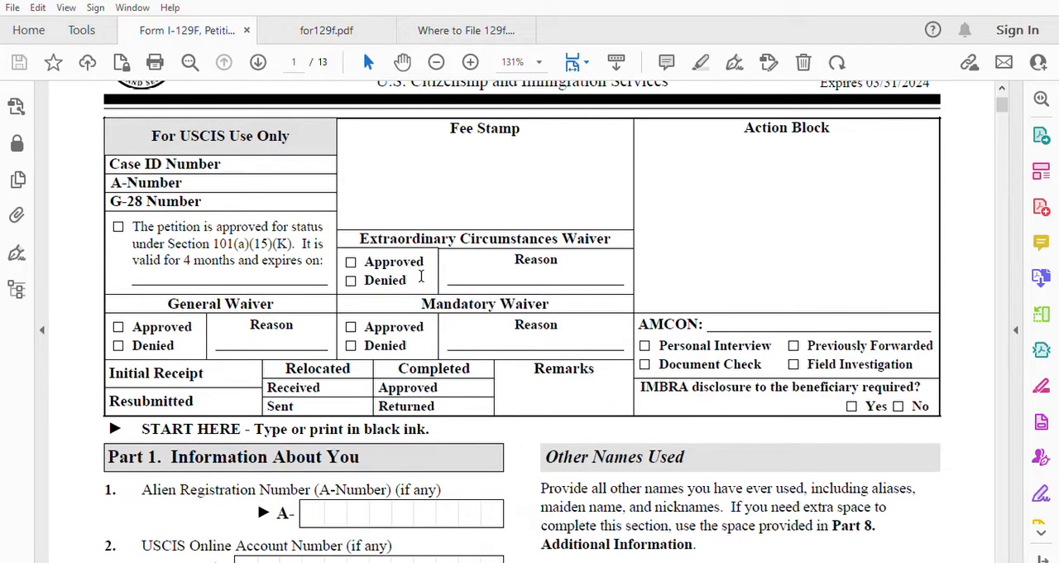
scroll(421, 276, down, 1)
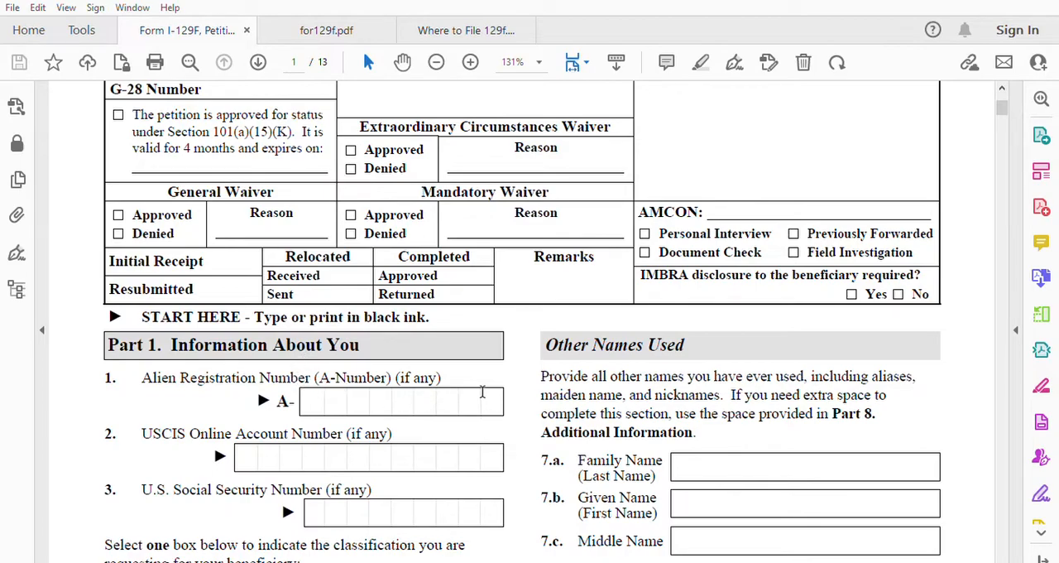
Step: Consult the sample naturalization certificate in for129f.pdf and enter the petitioner's Alien Registration Number in Part 1, item 1
click(350, 29)
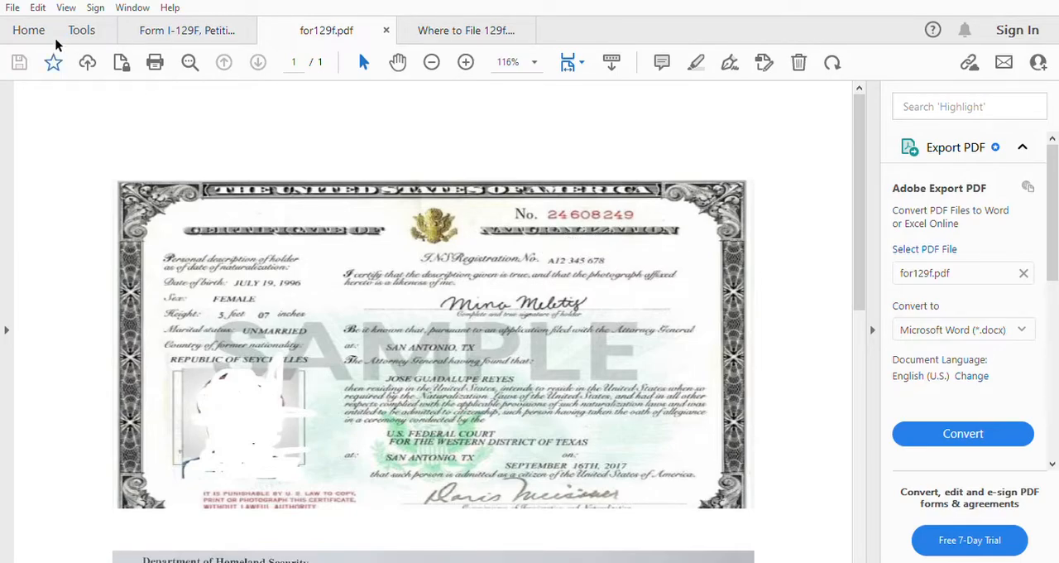
click(174, 29)
click(325, 399)
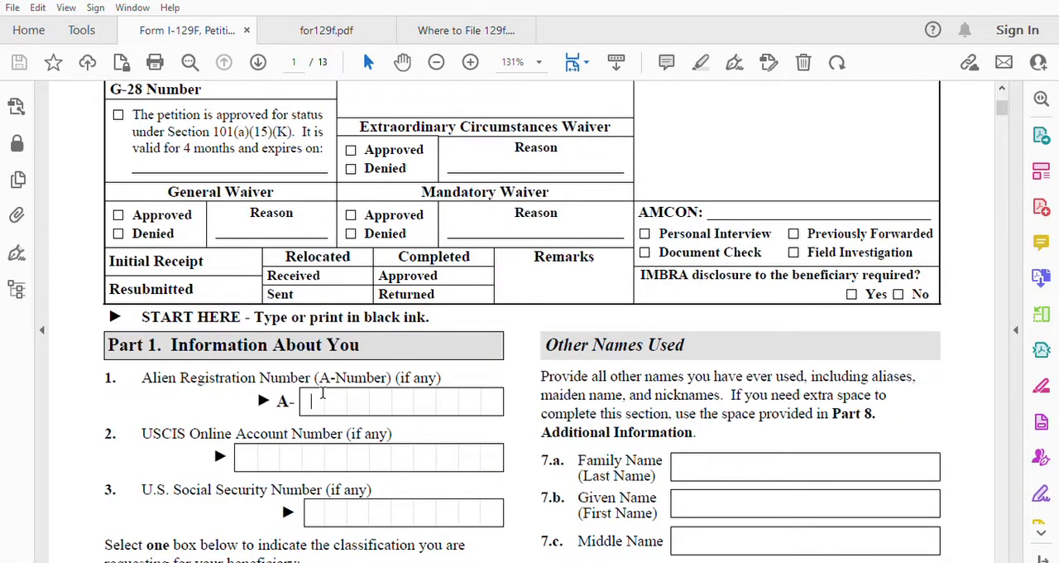
text(111111111)
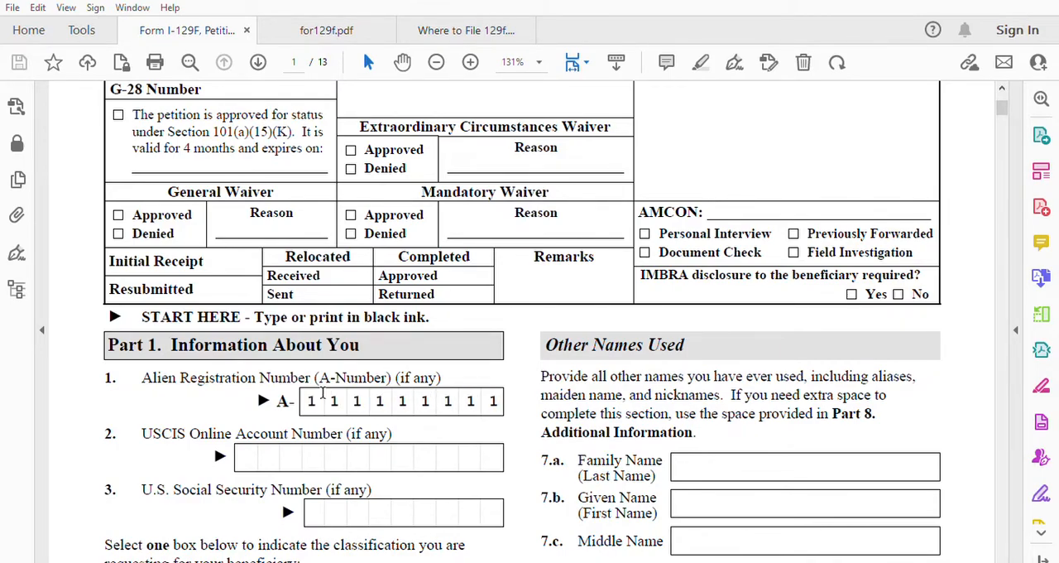
Step: Locate the online account number on the sample I-797C notice and fill in the USCIS Online Account Number in item 2
click(254, 453)
click(490, 29)
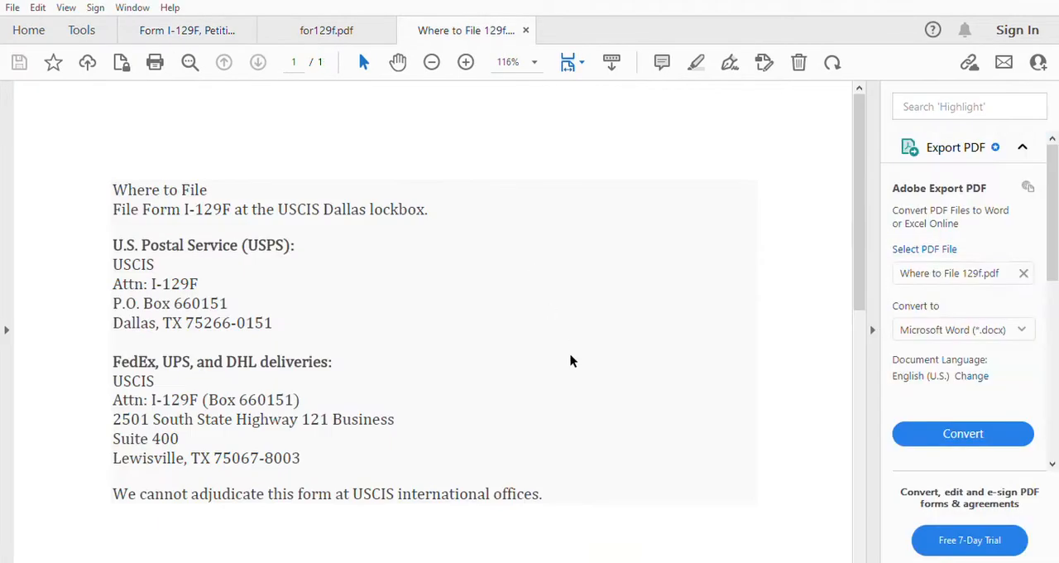
scroll(568, 351, down, 1)
click(335, 31)
scroll(468, 361, down, 6)
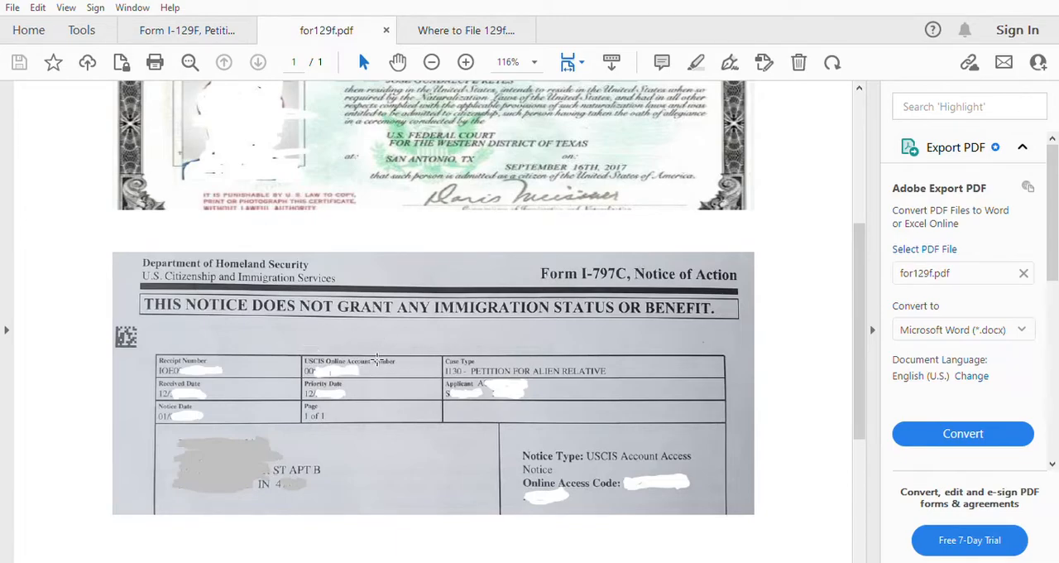
click(190, 25)
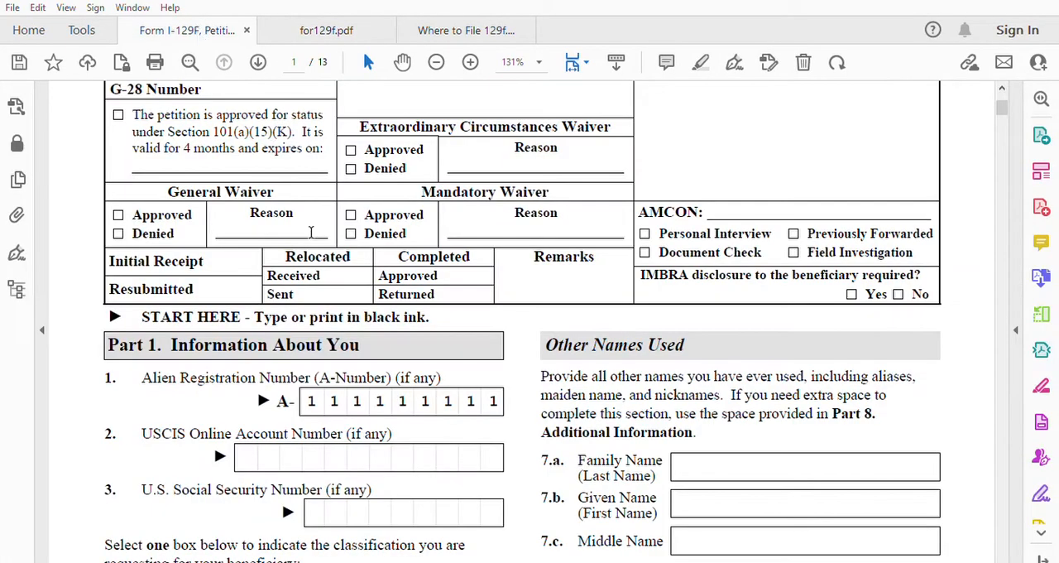
text(111111111111)
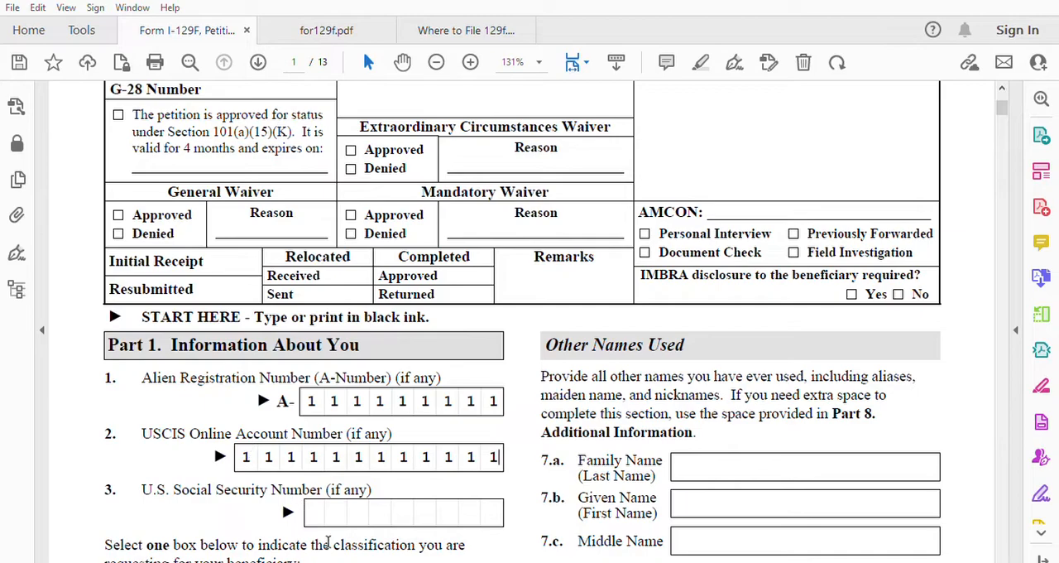
Step: Enter the petitioner's U.S. Social Security Number in item 3
click(326, 510)
scroll(515, 501, down, 3)
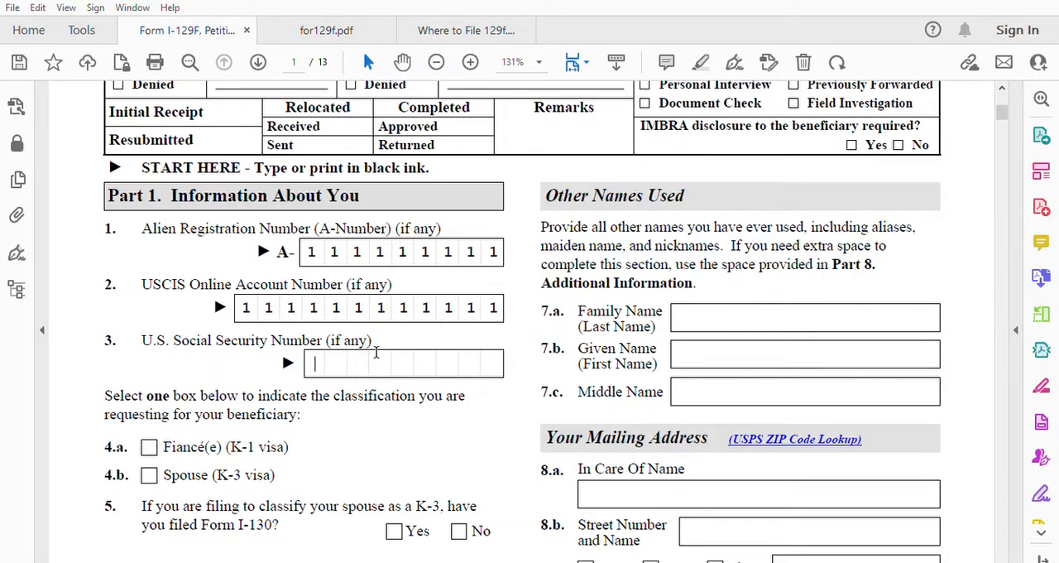
text(111111111)
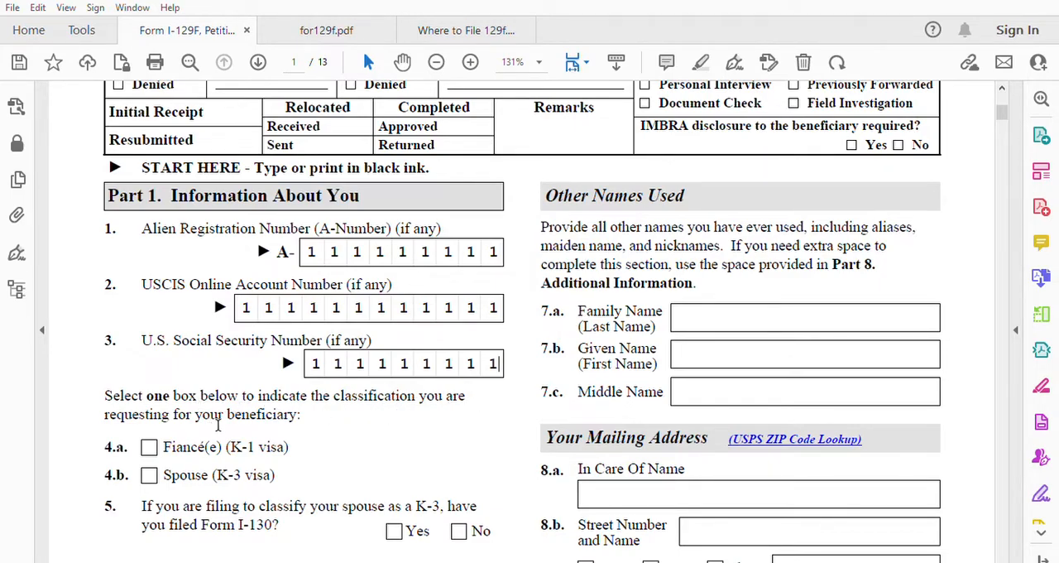
Step: Mark Spouse (K-3 visa) as the beneficiary's classification and answer Yes to having filed Form I-130
click(151, 470)
scroll(460, 322, down, 2)
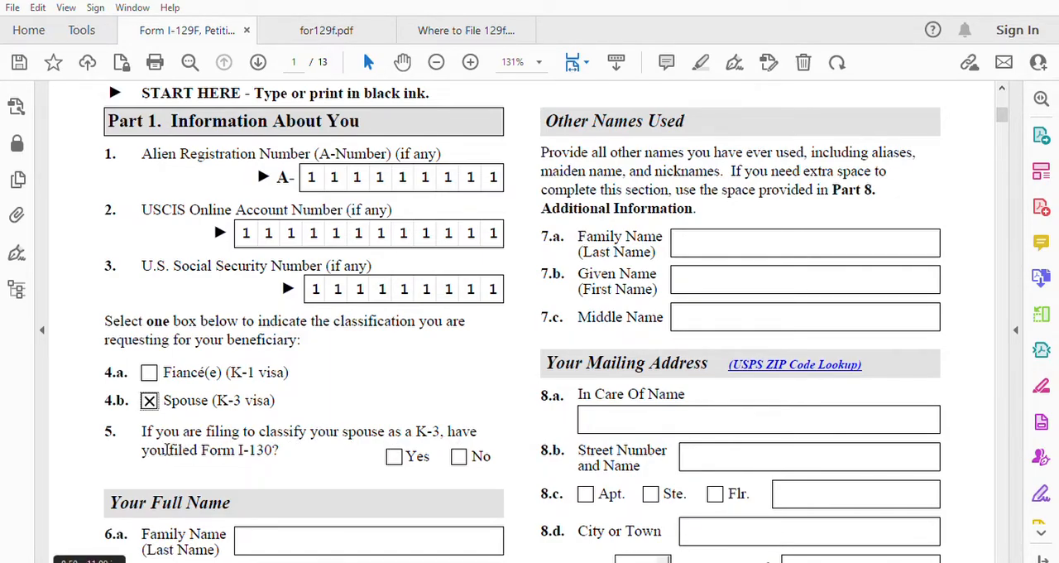
click(393, 456)
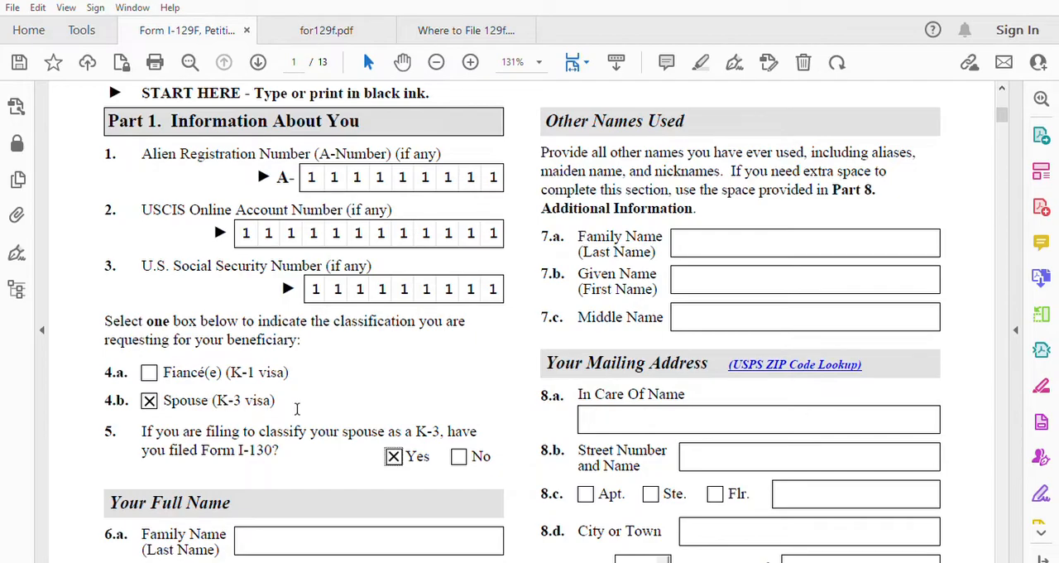
Step: Fill in the petitioner's family and given names in items 6.a and 6.b, with N A as the middle name
scroll(388, 364, down, 2)
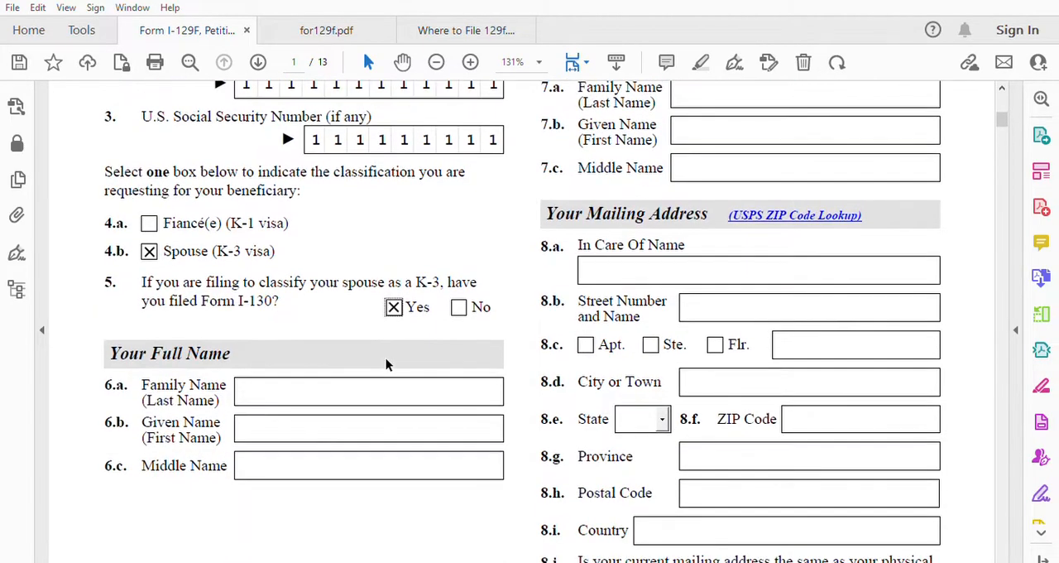
click(291, 383)
click(268, 420)
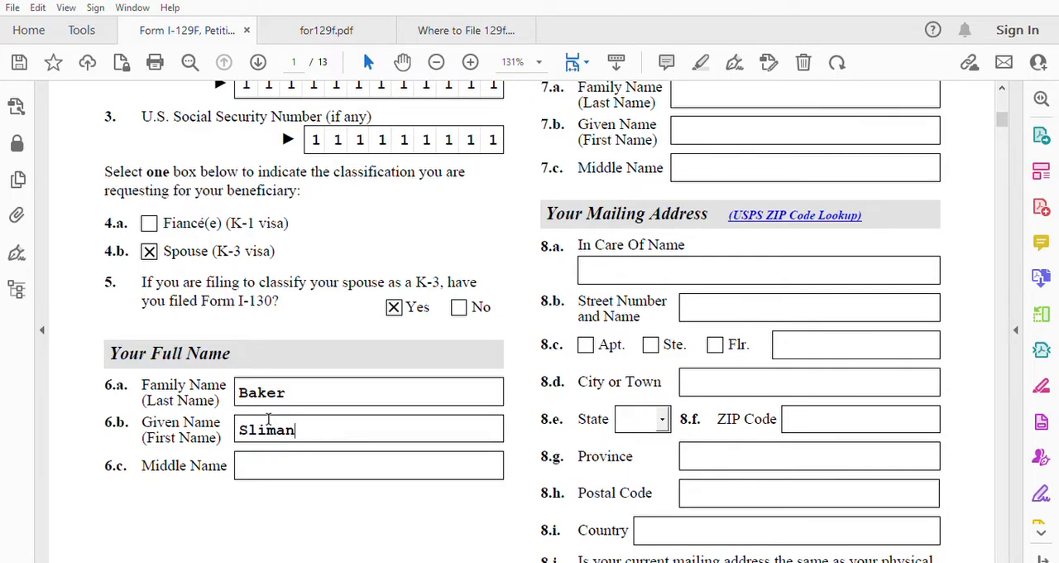
click(264, 464)
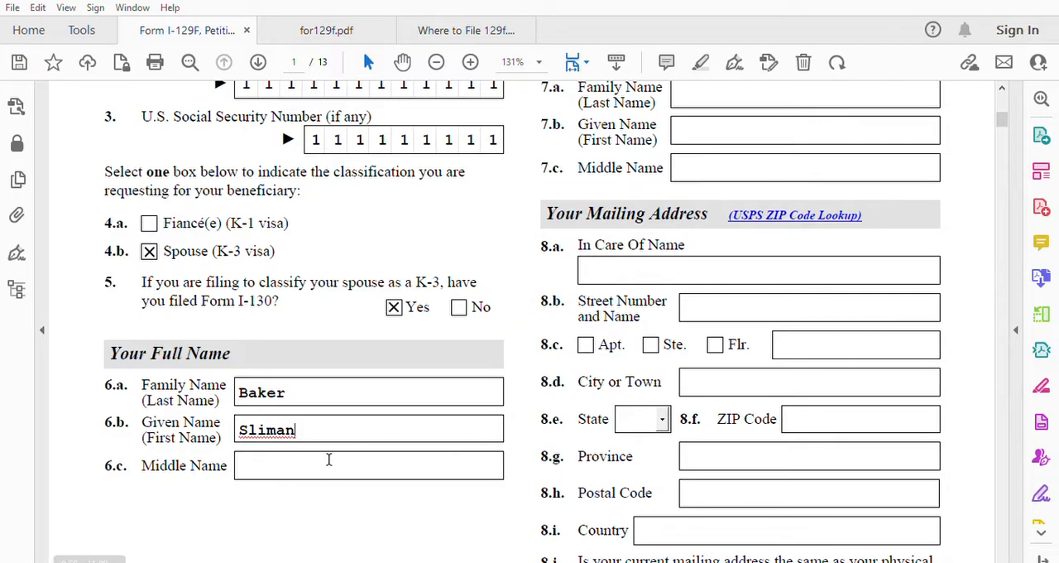
scroll(438, 423, up, 2)
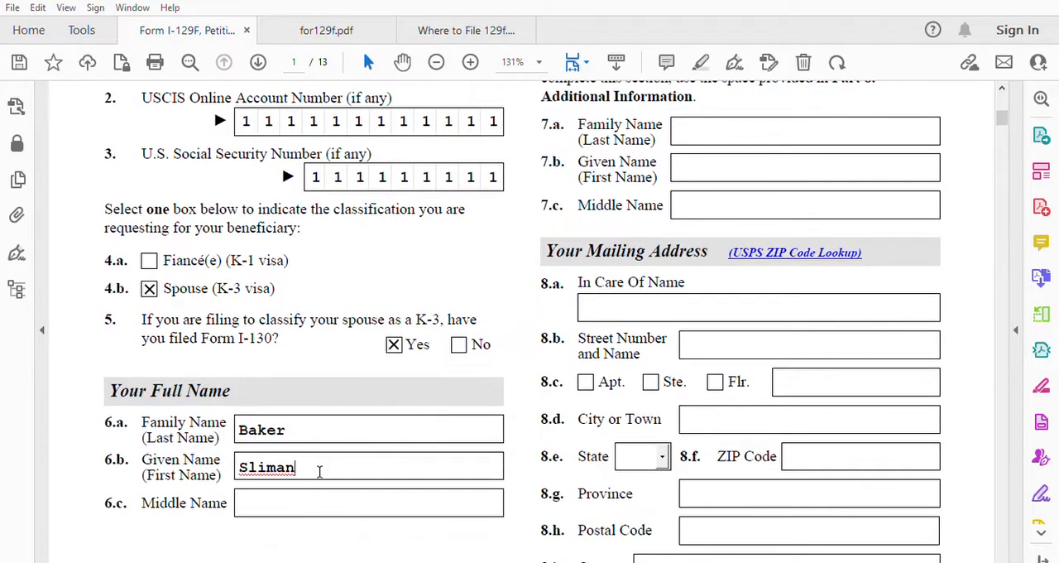
click(250, 493)
text(N A)
Step: Enter NA for the family, given and middle names under Other Names Used, items 7.a to 7.c
scroll(666, 370, down, 2)
scroll(666, 370, up, 5)
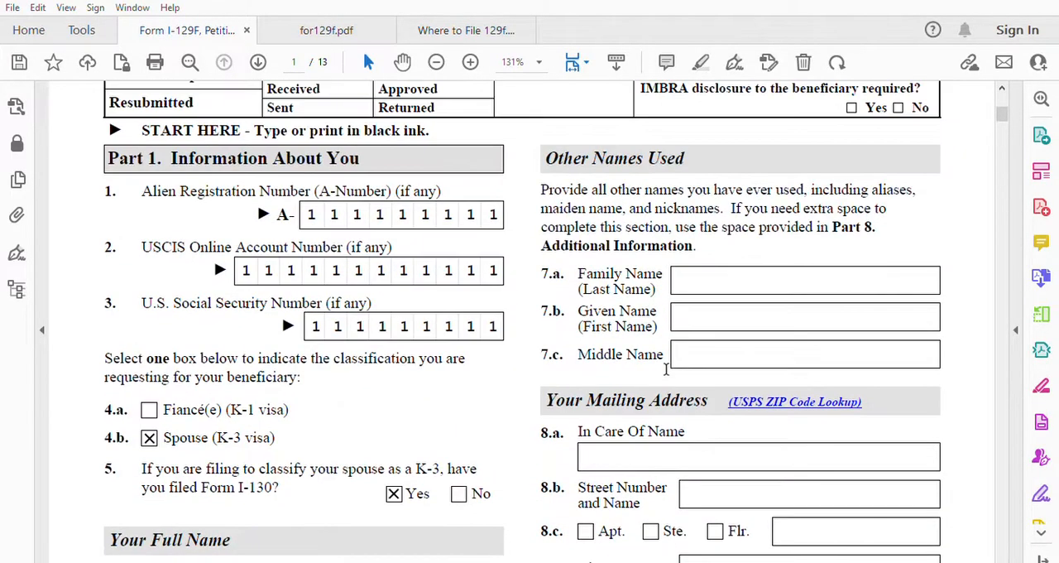
click(767, 312)
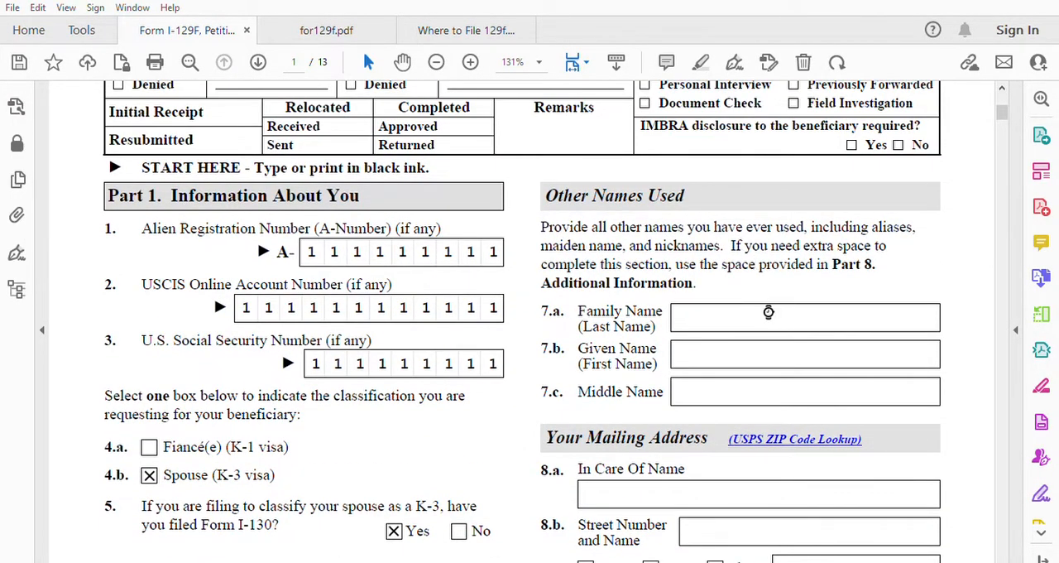
text(NA)
click(697, 350)
text(NA)
click(691, 383)
text(nNA)
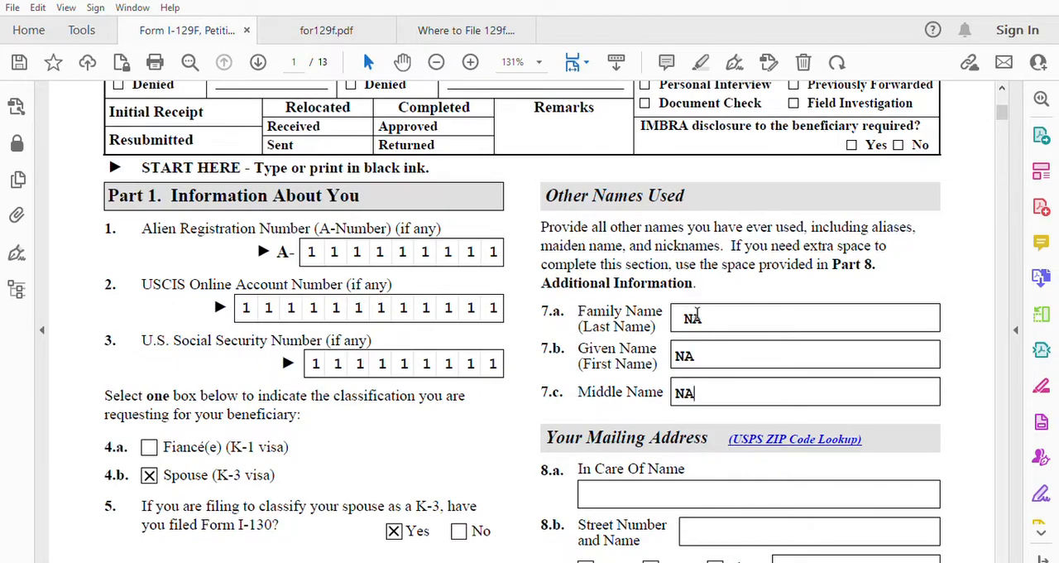
Step: Correct the spacing of the three Other Names Used entries so each one reads N A
click(686, 354)
click(686, 392)
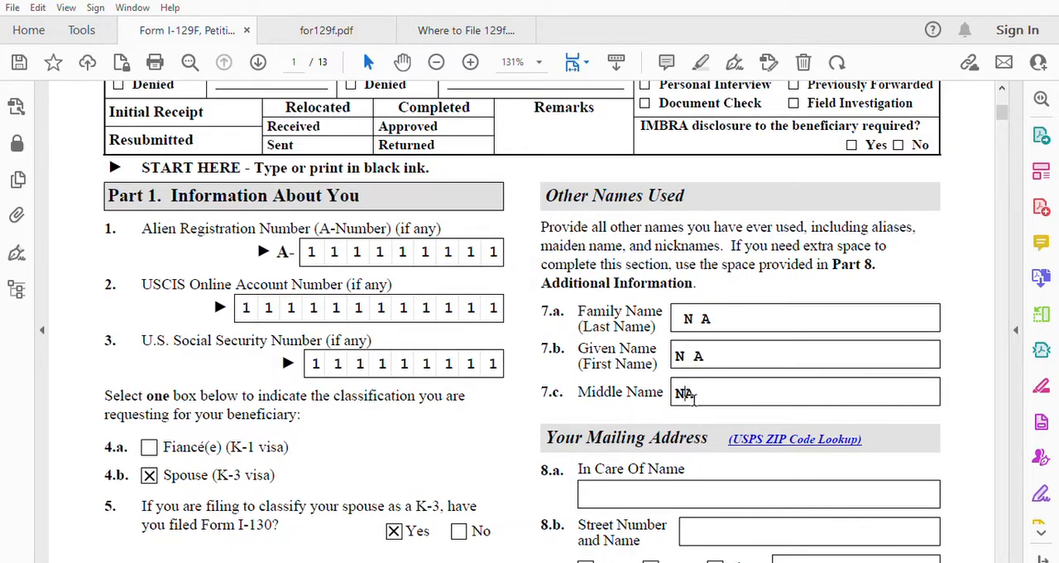
click(691, 313)
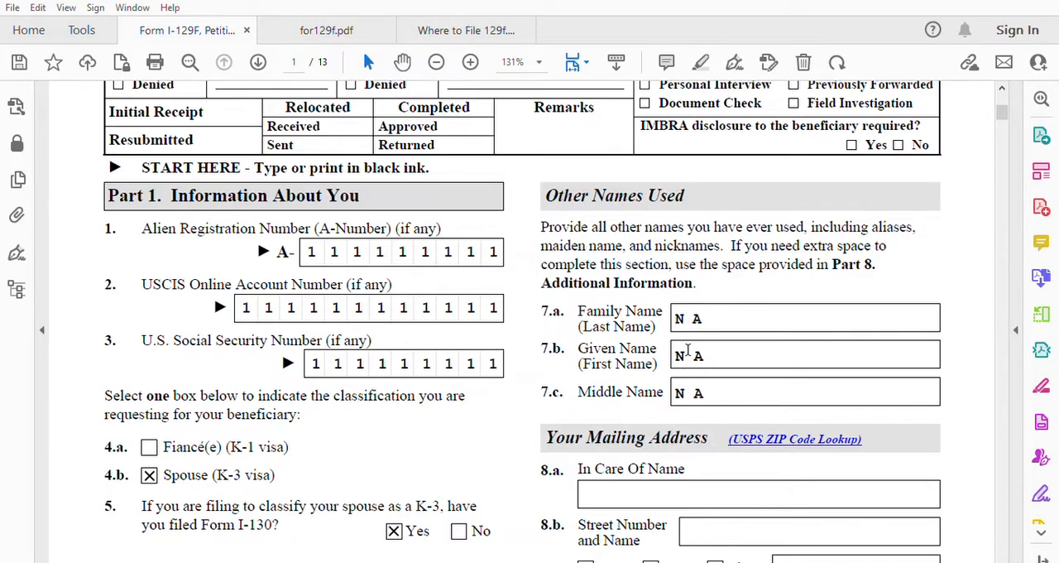
Step: Enter the petitioner's full name as the In Care Of Name of the mailing address
scroll(688, 392, down, 3)
click(654, 374)
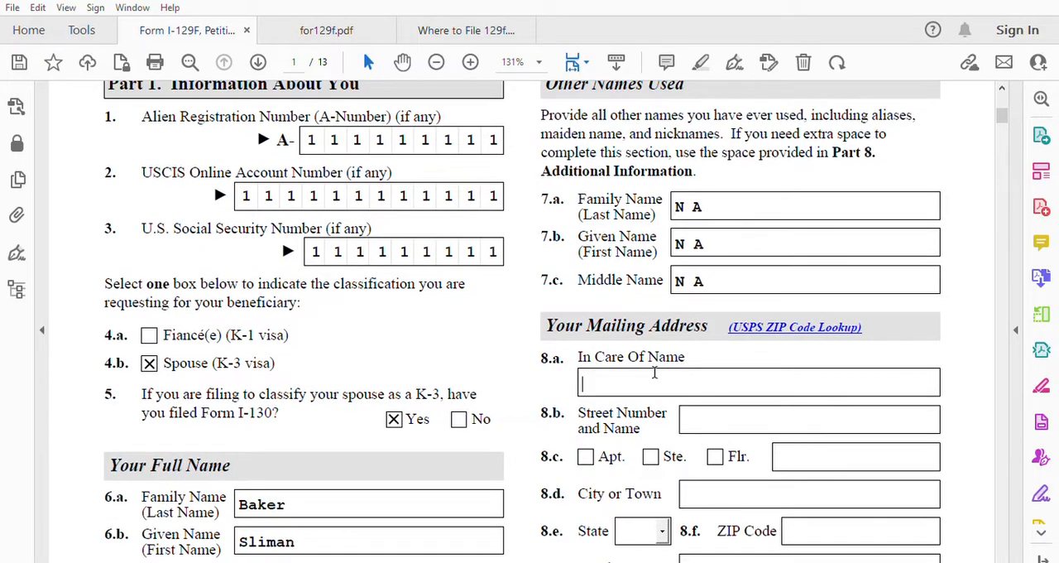
text(bAKER)
key(BackSpace)
key(BackSpace)
key(BackSpace)
key(BackSpace)
key(BackSpace)
key(BackSpace)
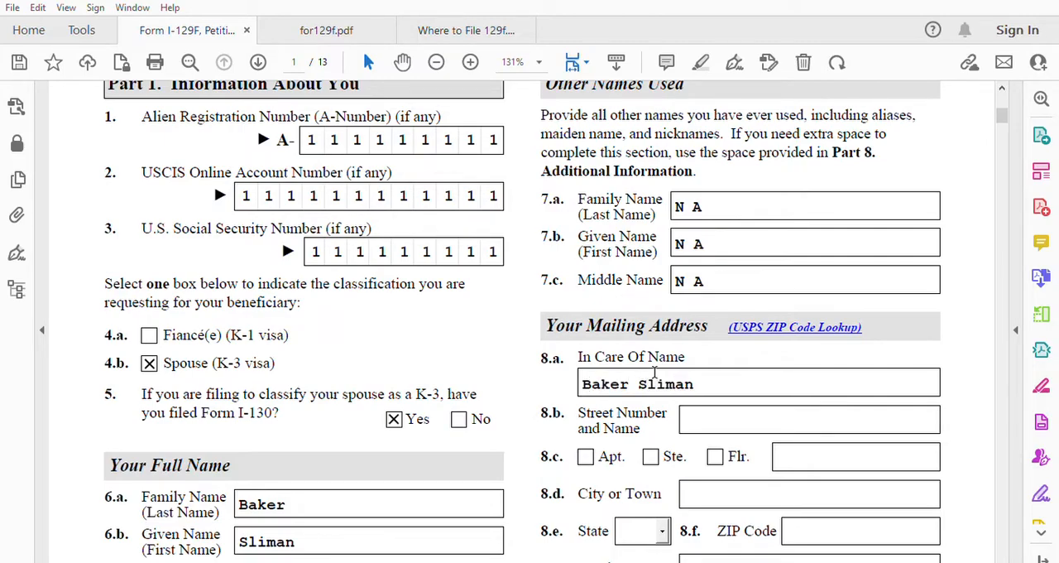
Step: Fill in the mailing address's street number and name in item 8.b and the city in item 8.d
click(705, 412)
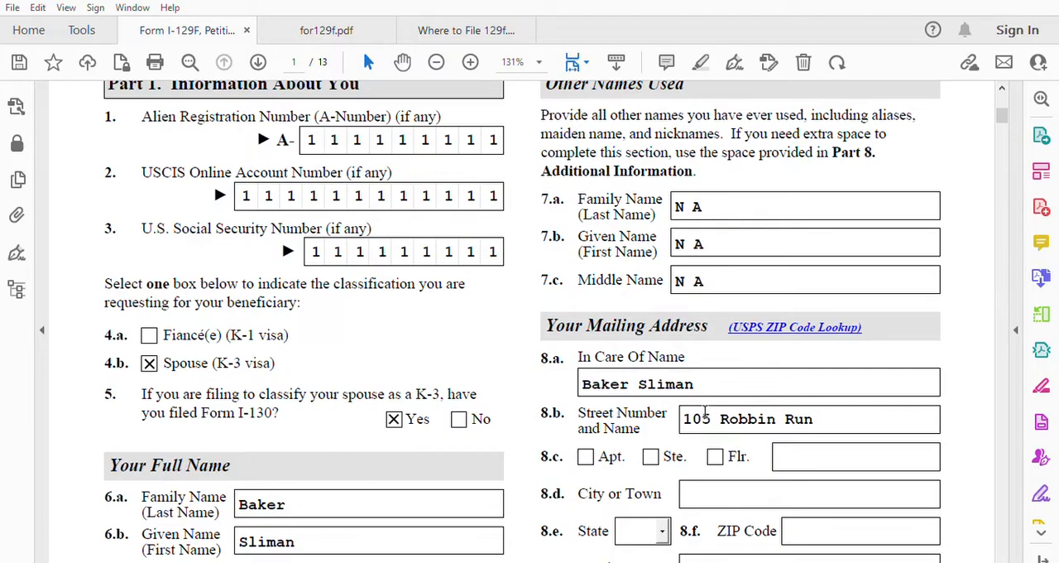
click(712, 491)
text(Indianapolis)
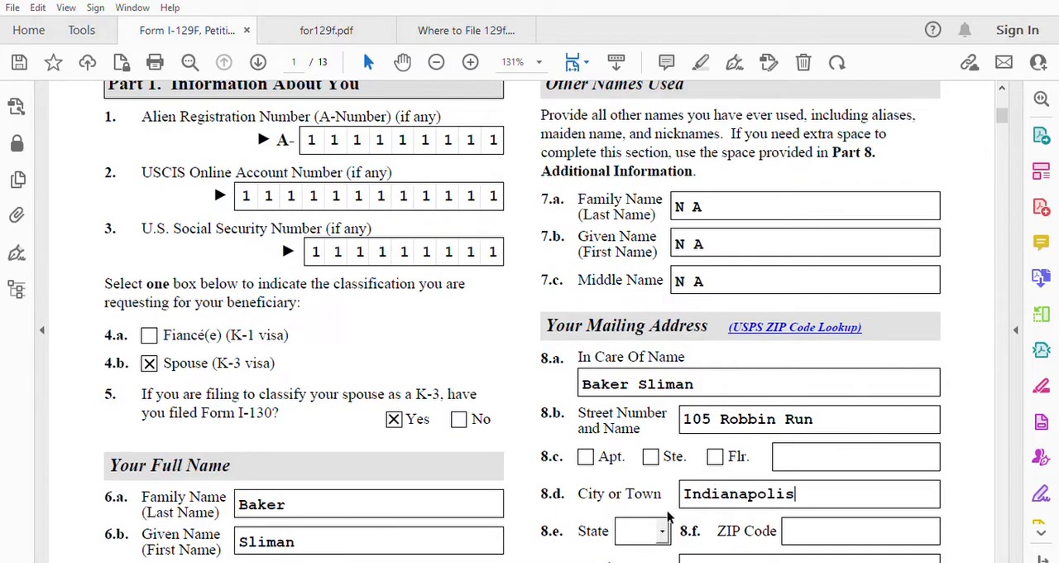
Step: Choose IN as the mailing address's state and enter the ZIP code in item 8.f
scroll(664, 517, down, 5)
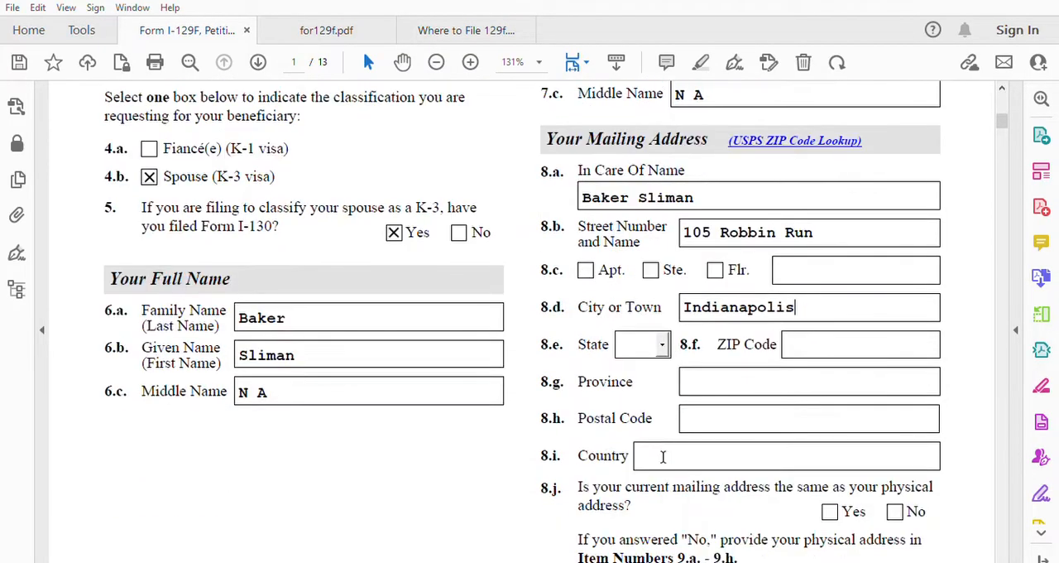
click(662, 343)
text(ia)
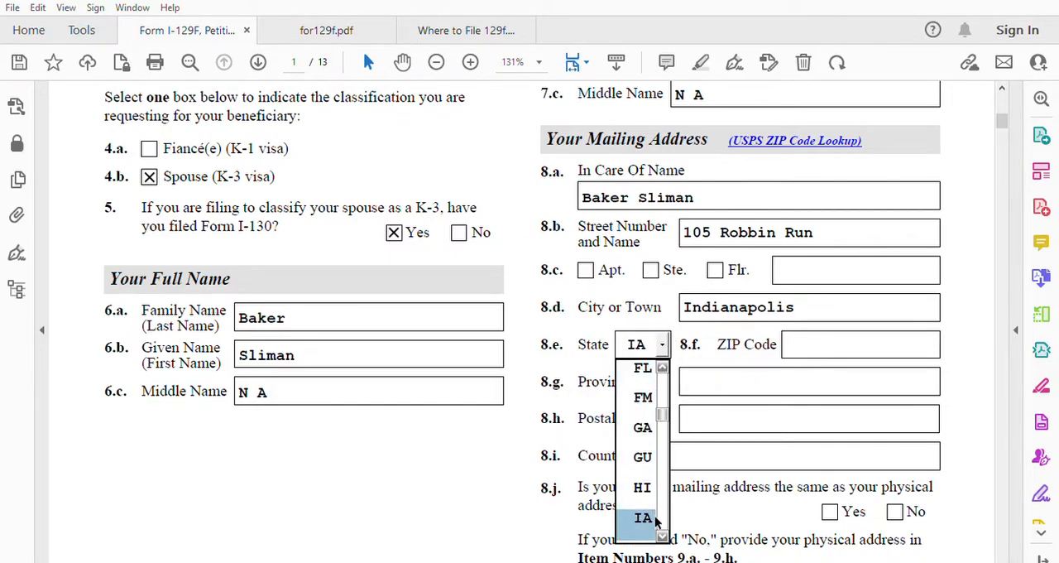
scroll(658, 521, down, 1)
scroll(661, 525, down, 2)
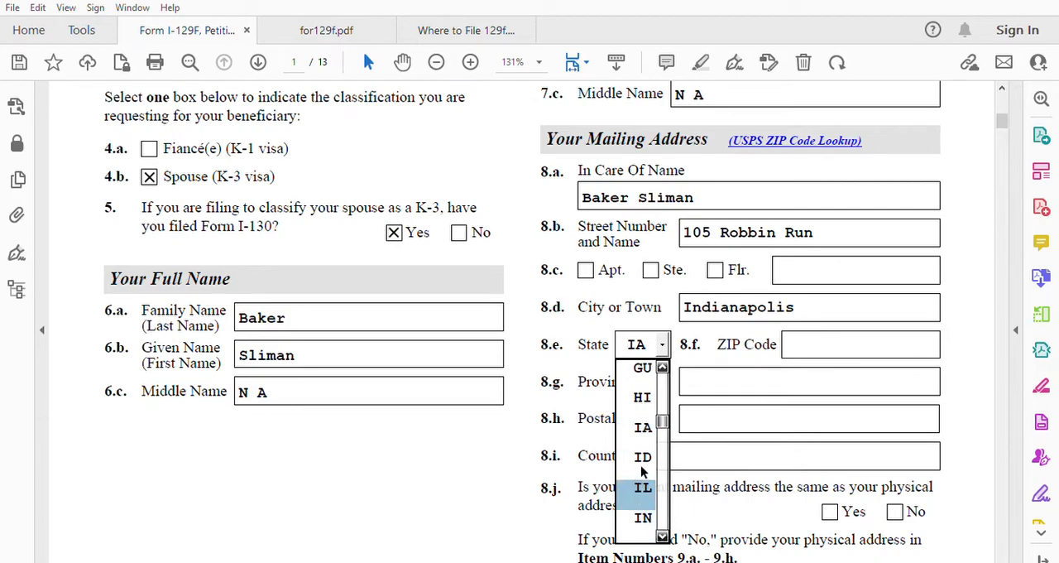
click(643, 517)
click(809, 342)
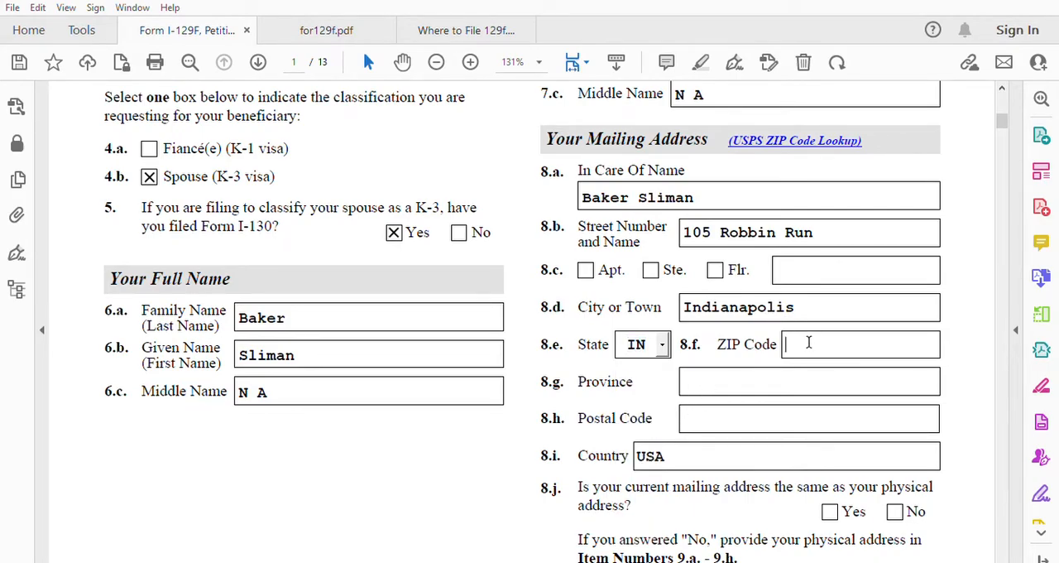
text(46221)
scroll(662, 443, down, 1)
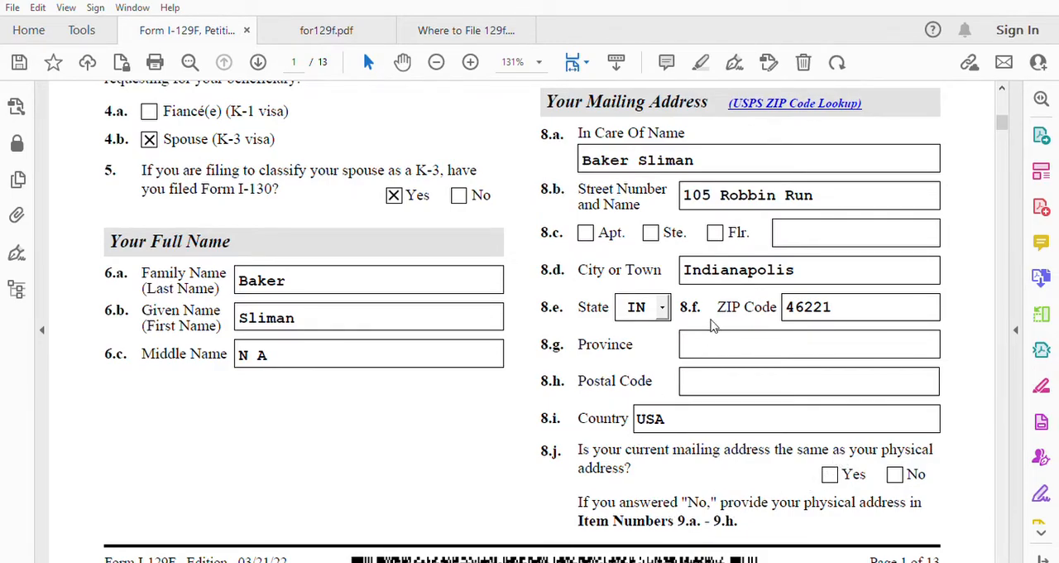
Step: Answer Yes in item 8.j to mark the current mailing address as the same as the physical address
click(829, 474)
scroll(752, 489, down, 10)
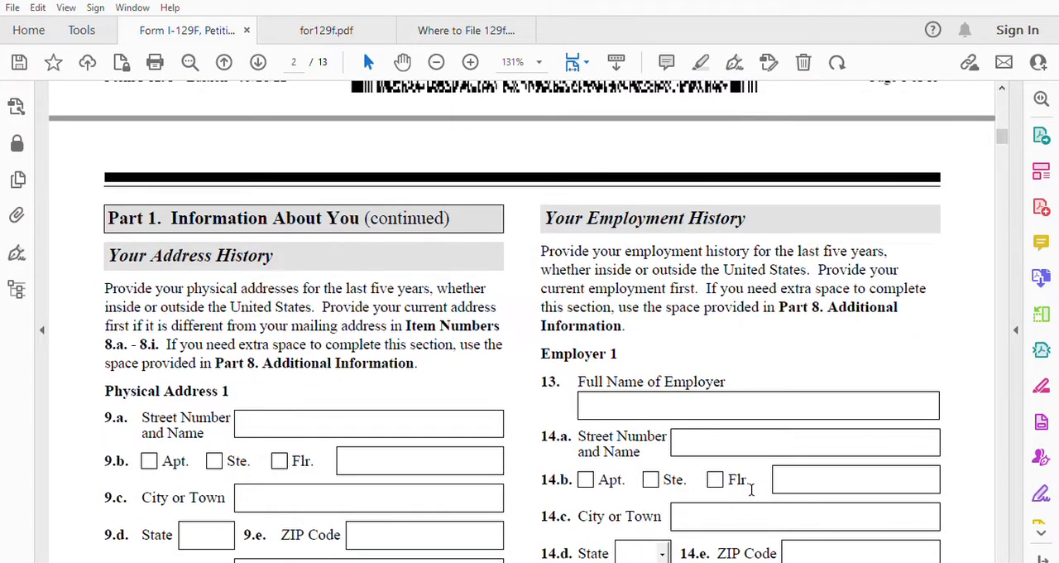
scroll(752, 489, down, 1)
scroll(751, 489, up, 10)
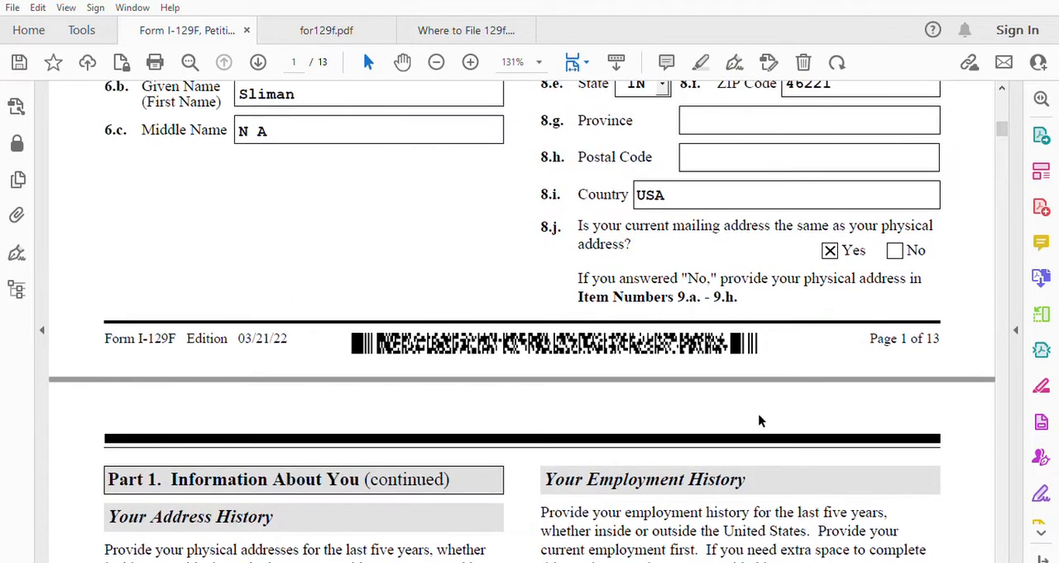
Step: Review the Your Address History instructions and Physical Address fields on page 2 against the mailing address and item 8.j on page 1
scroll(602, 365, down, 3)
scroll(602, 365, down, 3)
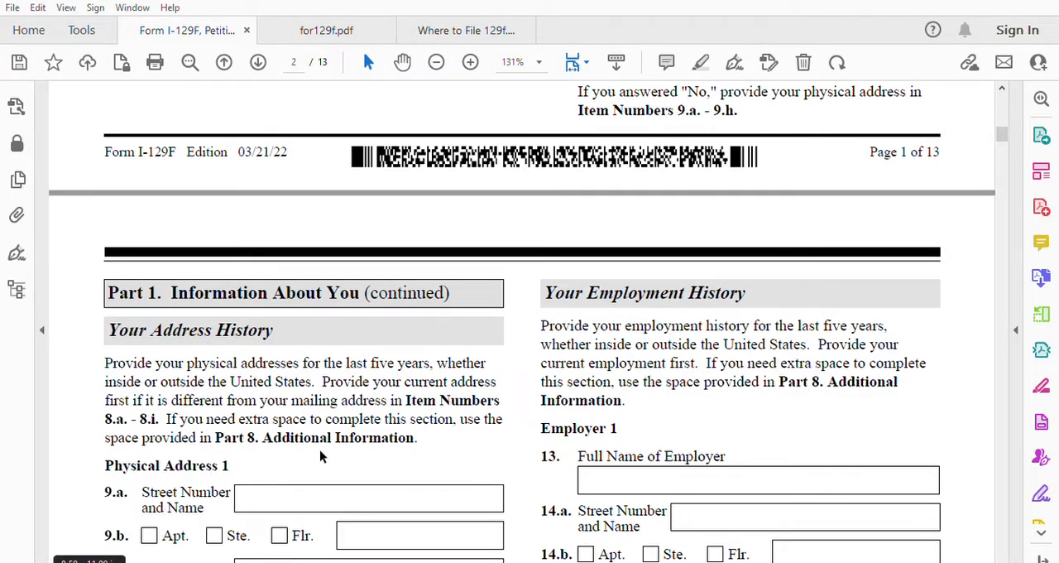
scroll(775, 192, up, 2)
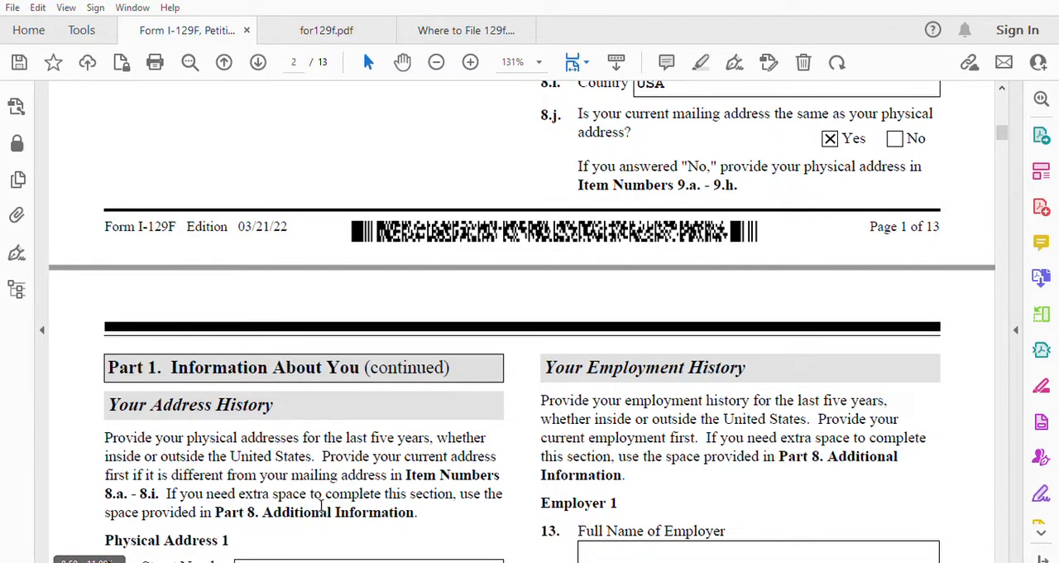
scroll(321, 505, down, 5)
scroll(321, 504, down, 3)
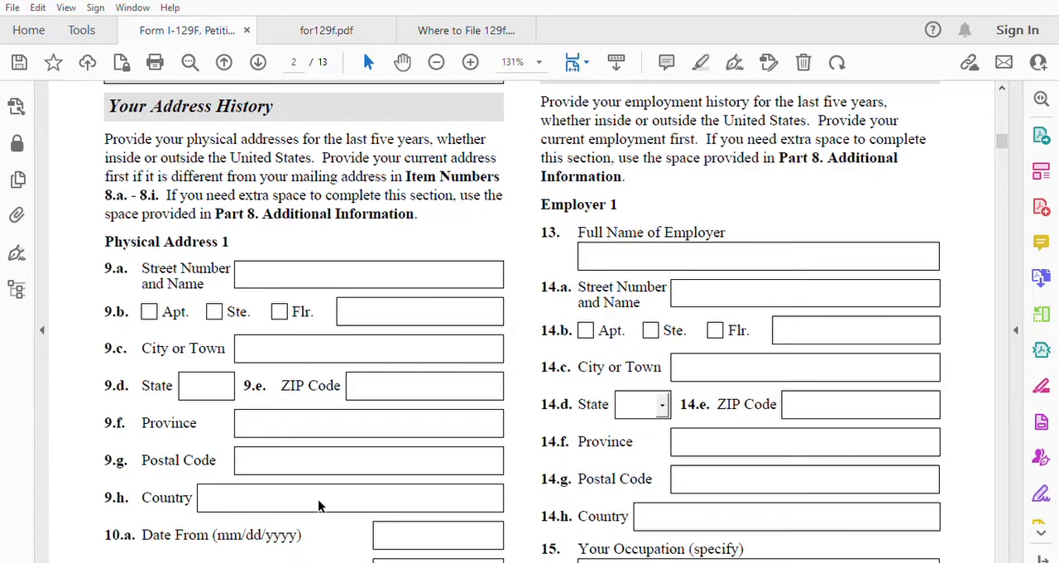
scroll(319, 505, down, 6)
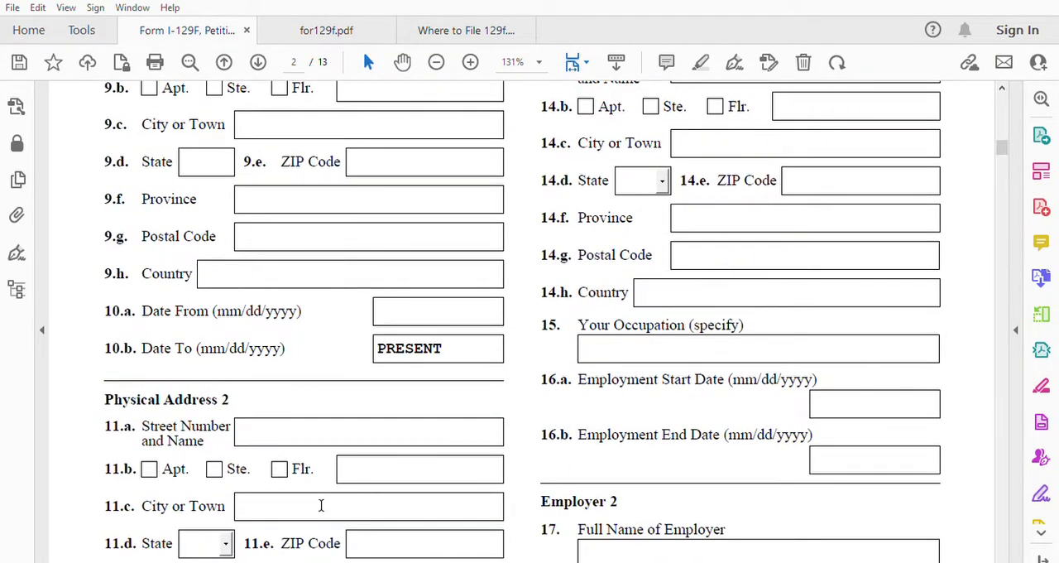
scroll(321, 505, up, 20)
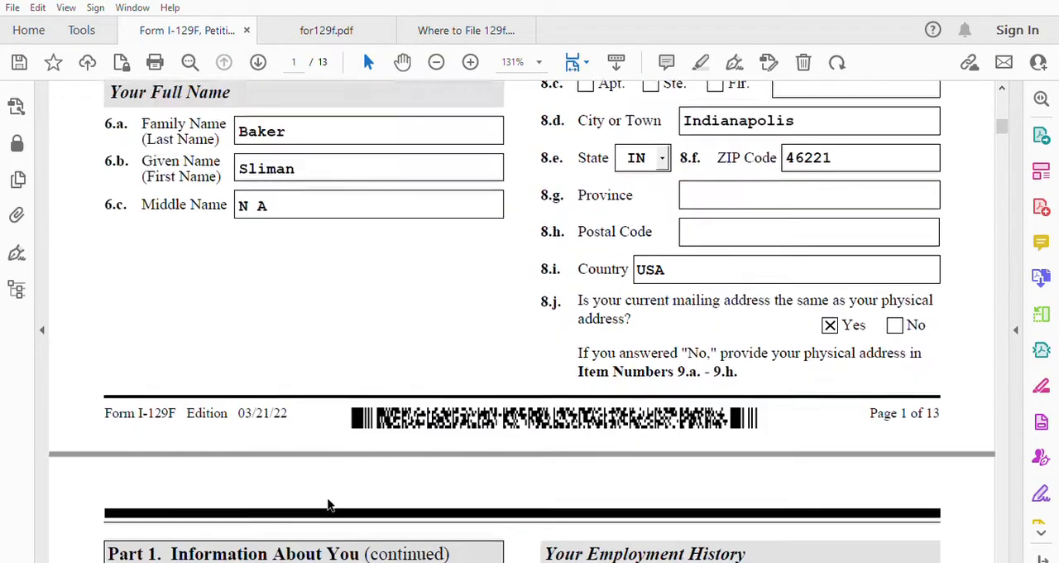
scroll(328, 505, up, 3)
scroll(328, 505, down, 12)
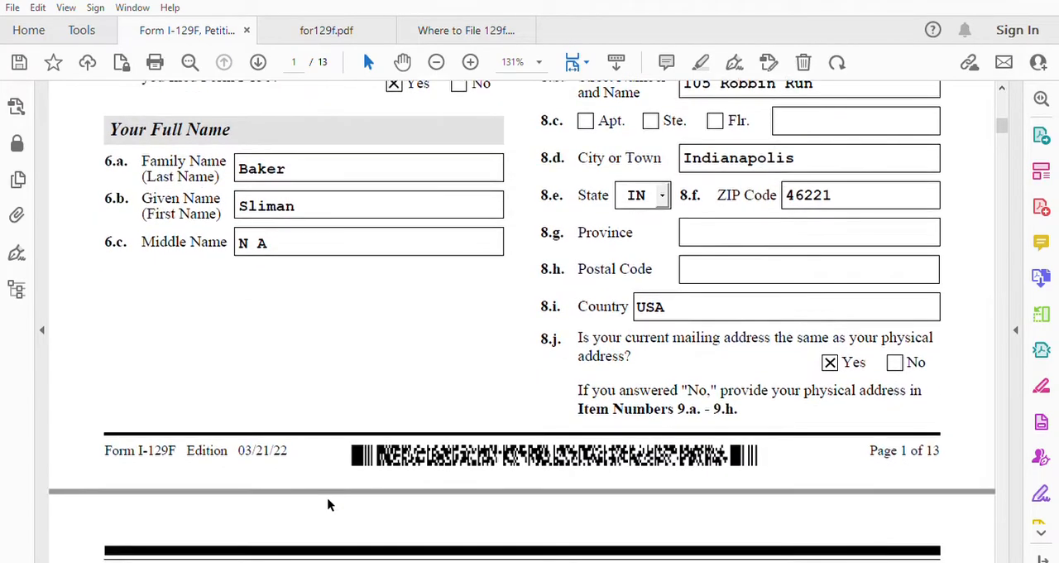
scroll(328, 505, down, 12)
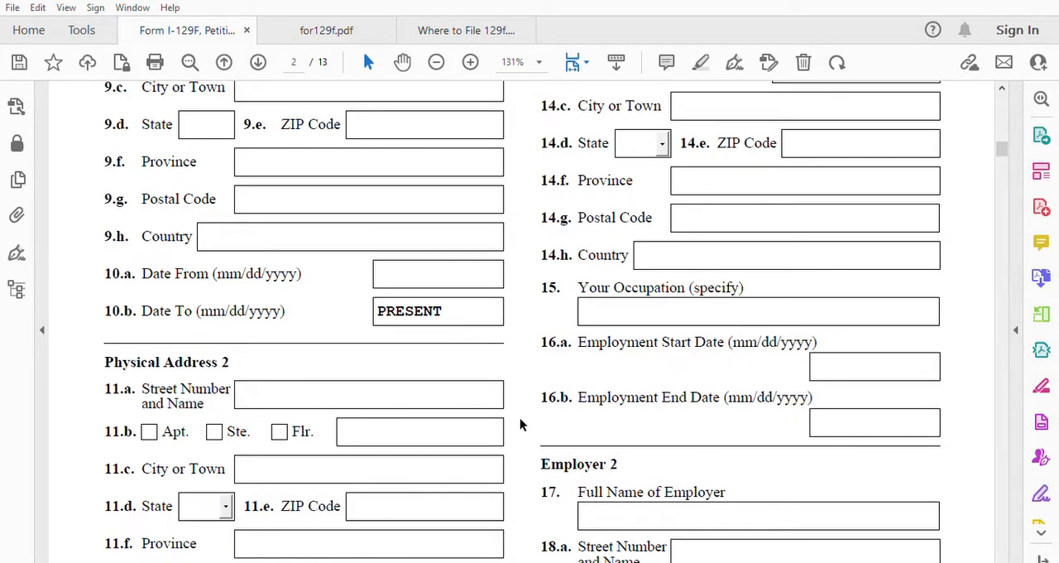
scroll(520, 418, up, 5)
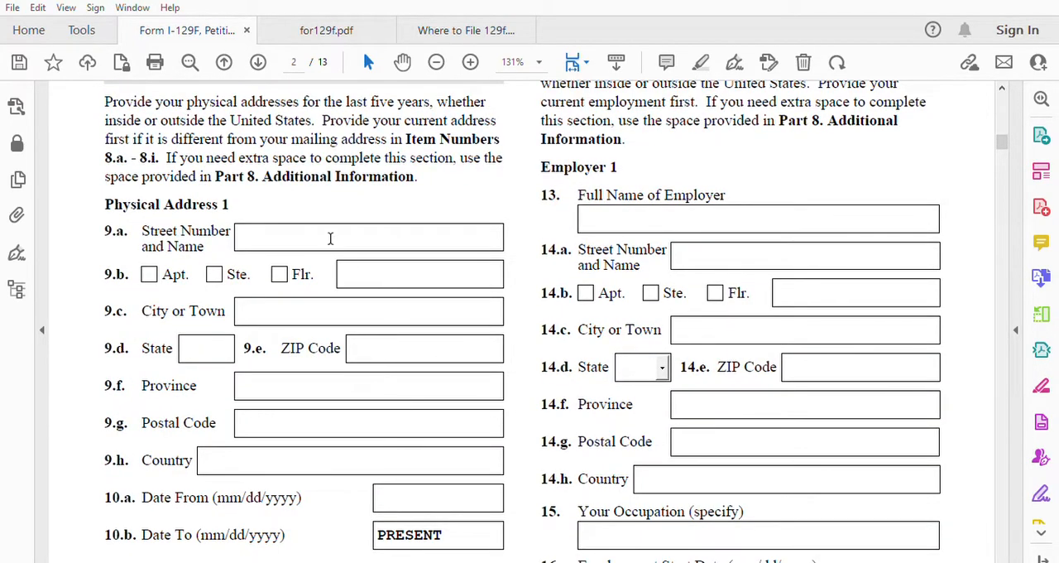
scroll(624, 374, up, 9)
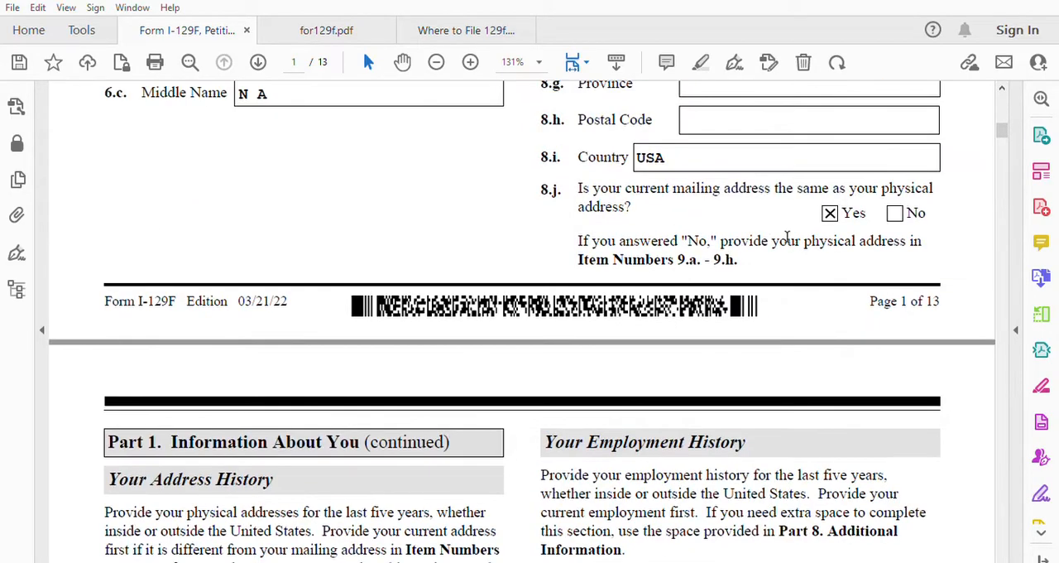
scroll(795, 240, up, 5)
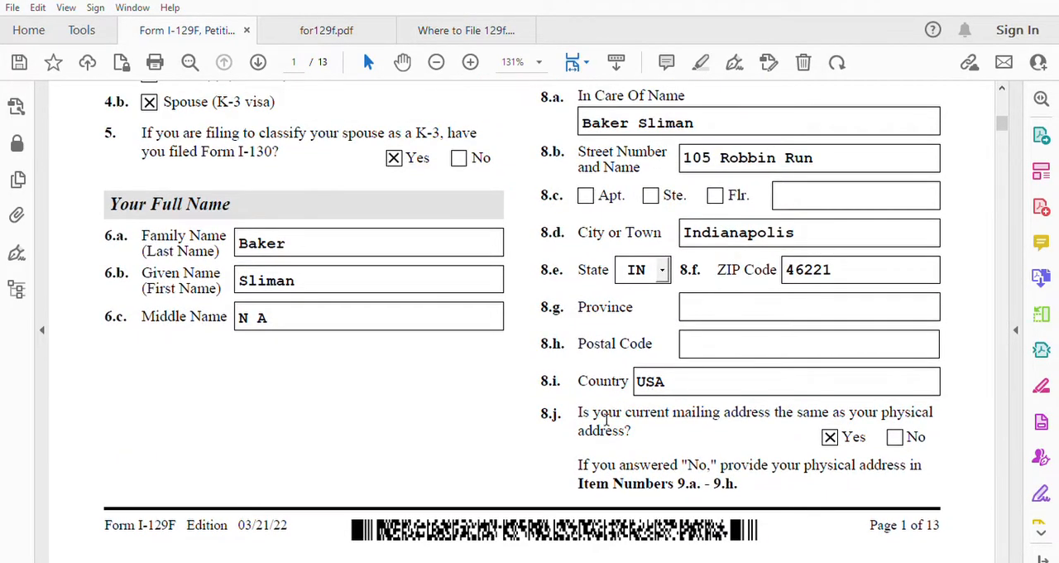
scroll(398, 513, down, 8)
scroll(396, 510, down, 10)
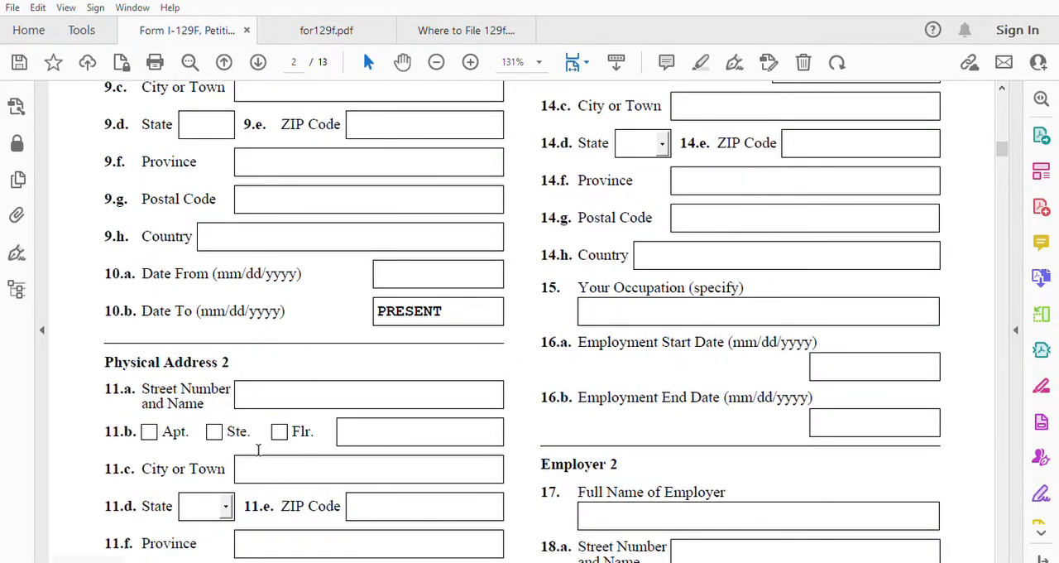
Step: Fill in Physical Address 2's street number and name in item 11.a and the city in item 11.c
click(262, 383)
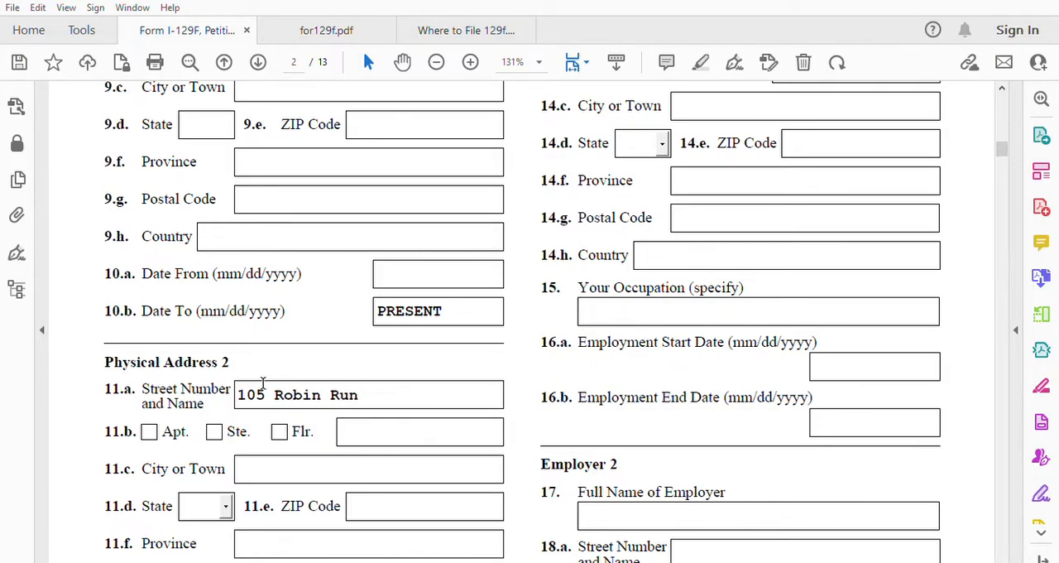
click(277, 464)
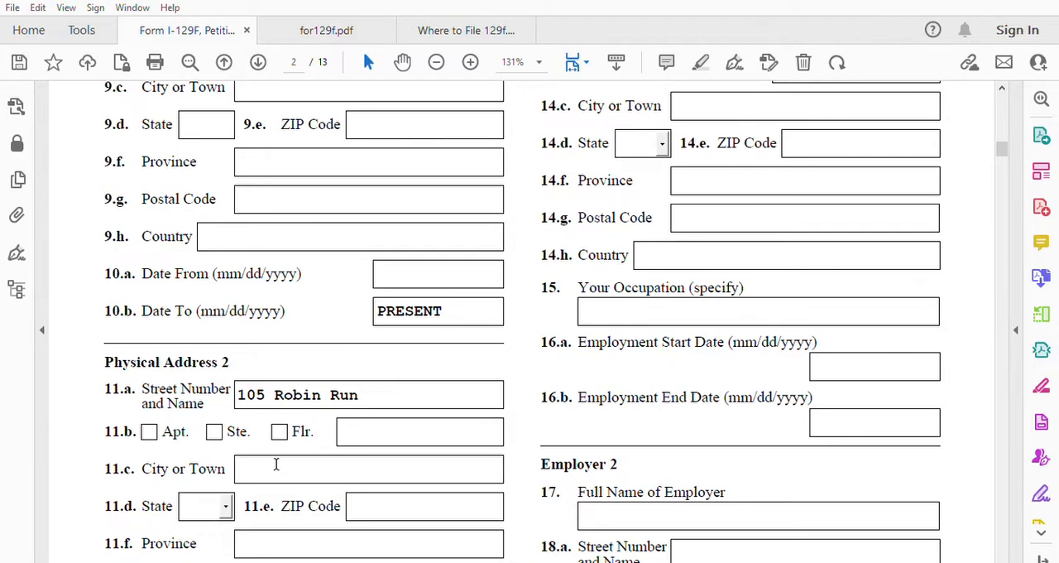
text(Indianapolis)
Step: Choose IN as Physical Address 2's state in item 11.d and enter the ZIP code in item 11.e
click(226, 506)
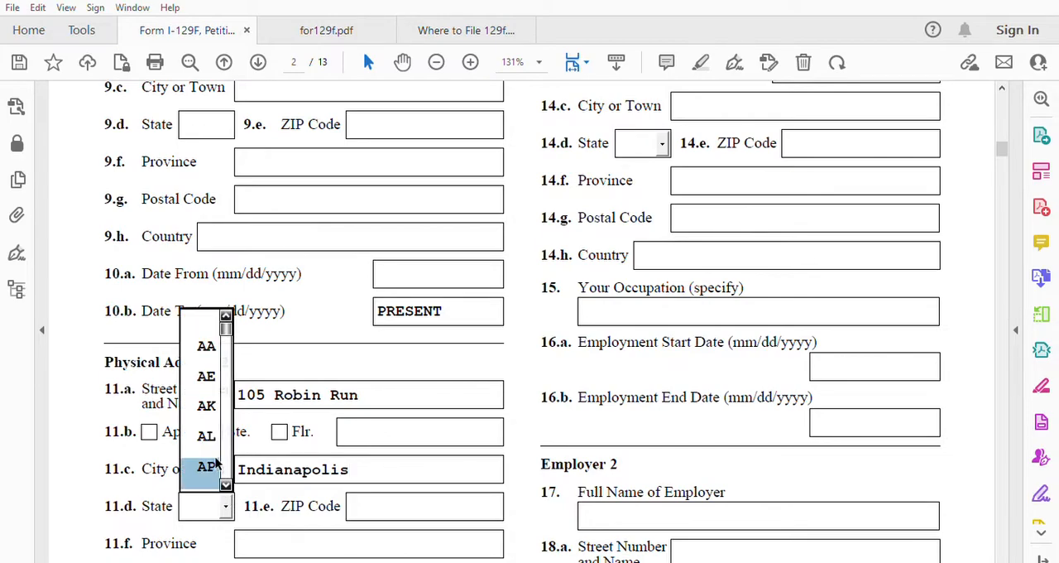
scroll(226, 472, down, 3)
scroll(226, 474, down, 11)
scroll(226, 473, down, 4)
click(207, 405)
click(374, 494)
text(43221)
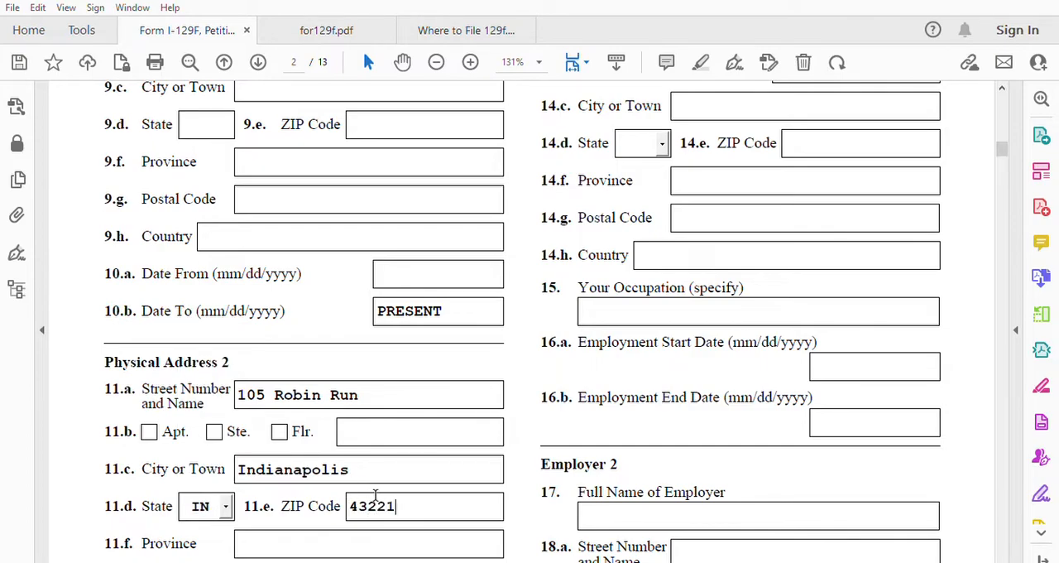
Step: Set Physical Address 2's residence dates to 01/01/2017 in item 12.a and 06/03/2023 in item 12.b
scroll(374, 495, down, 3)
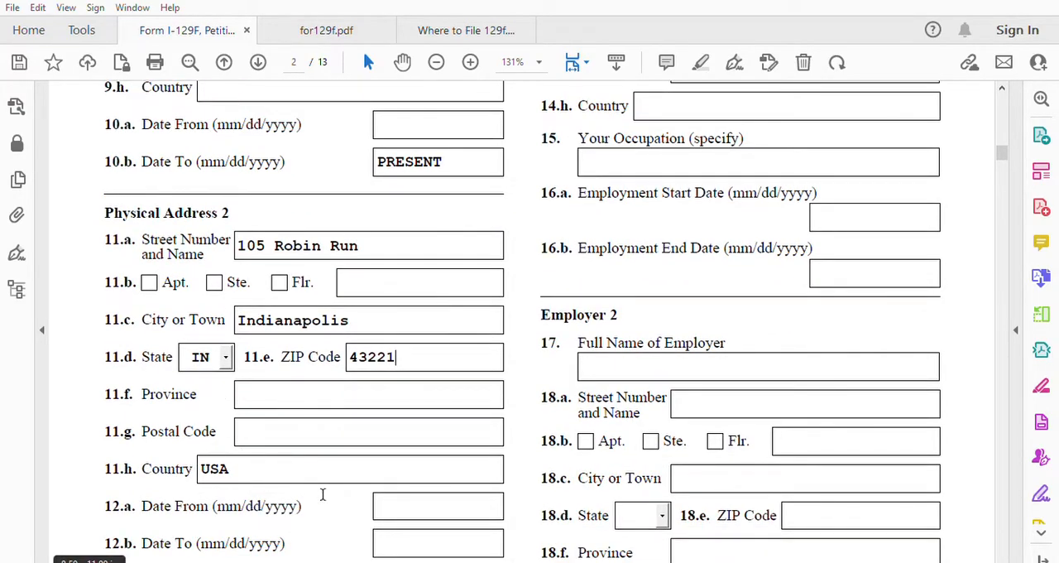
click(412, 498)
text(01/01/2017)
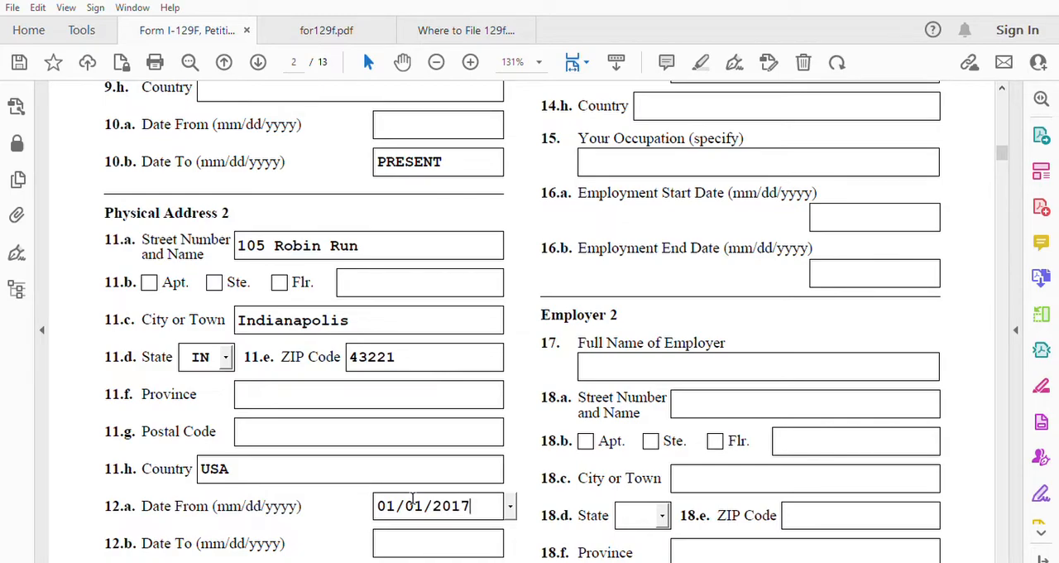
click(418, 531)
text(05)
key(BackSpace)
text(06/0)
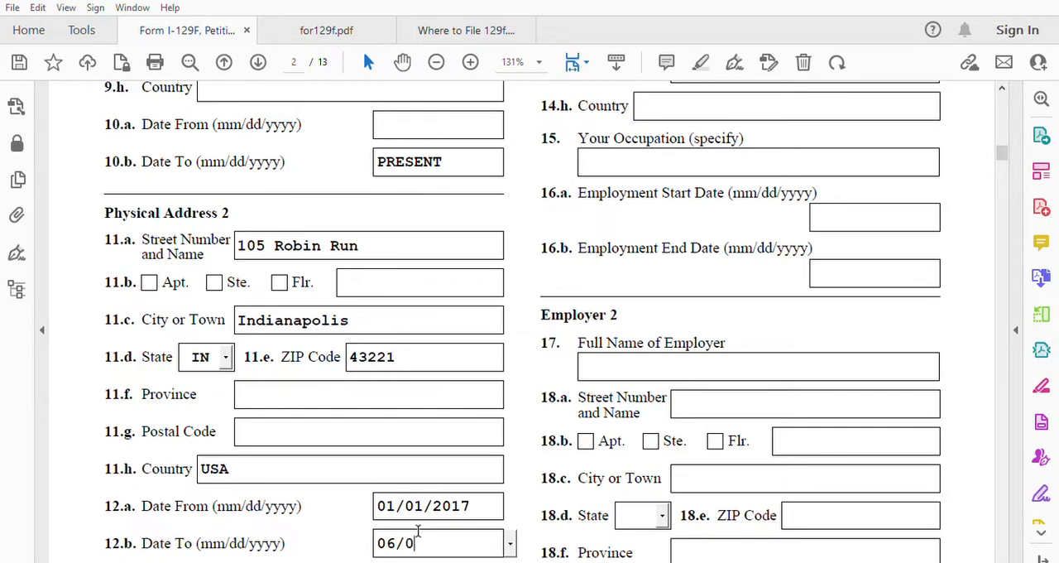
text(3/2)
text(023)
Step: Enter ATA as Employer 1's full name in item 13 and fill in its street number and name in item 14.a
scroll(379, 384, down, 3)
scroll(737, 439, up, 10)
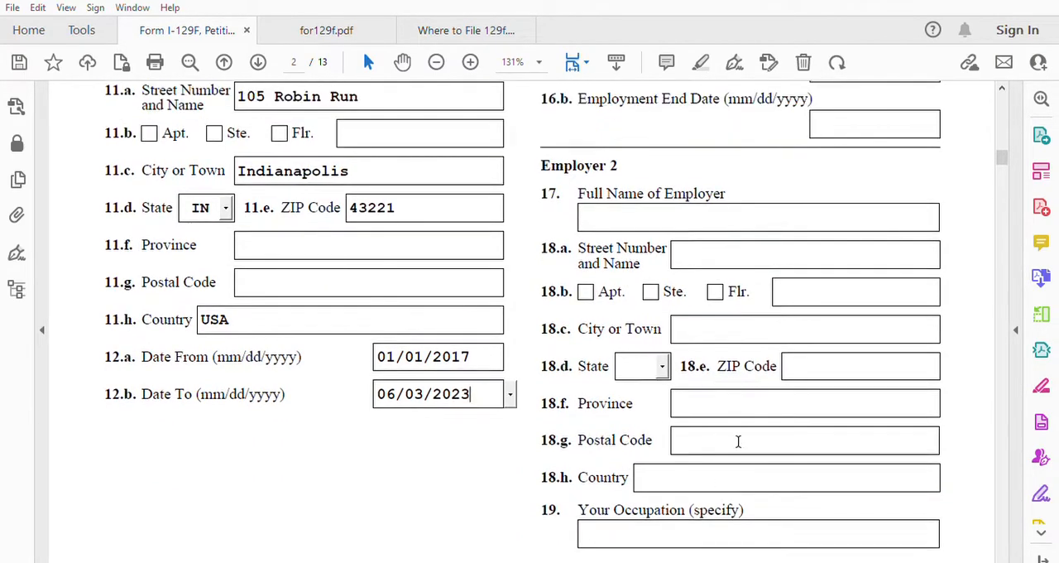
scroll(737, 439, up, 8)
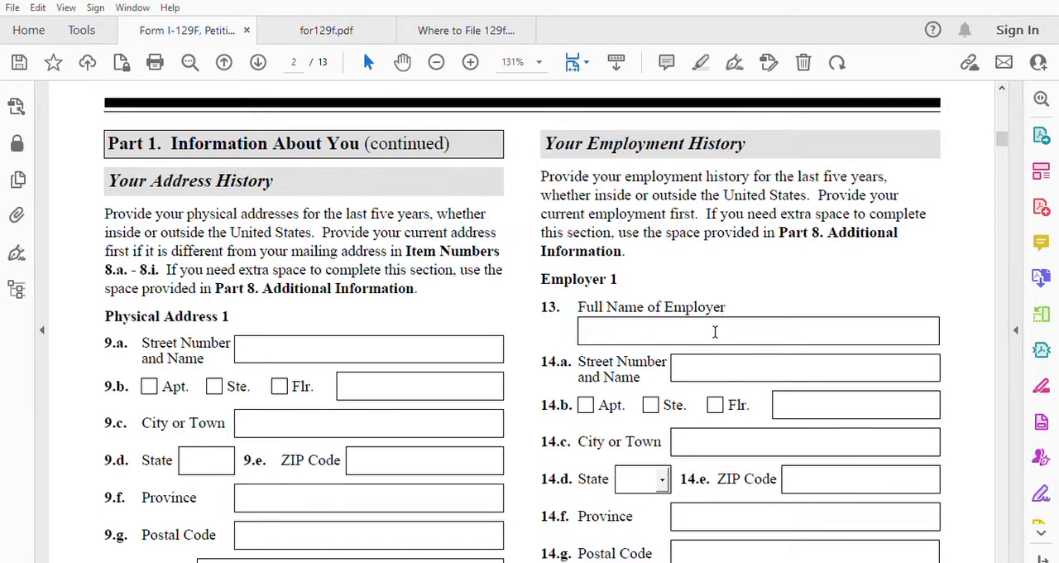
scroll(685, 307, down, 1)
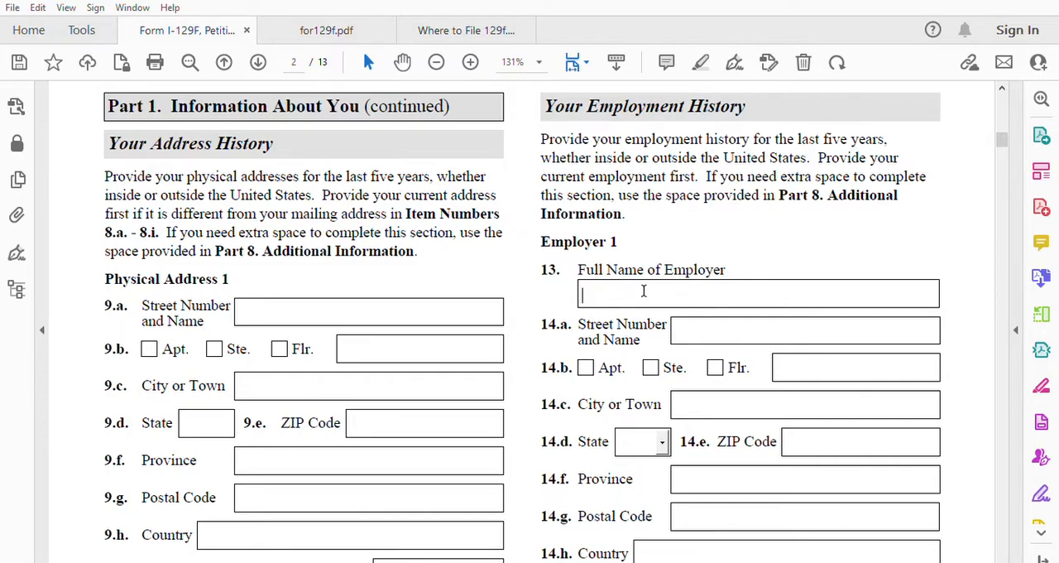
text(ATA)
click(705, 326)
text(100)
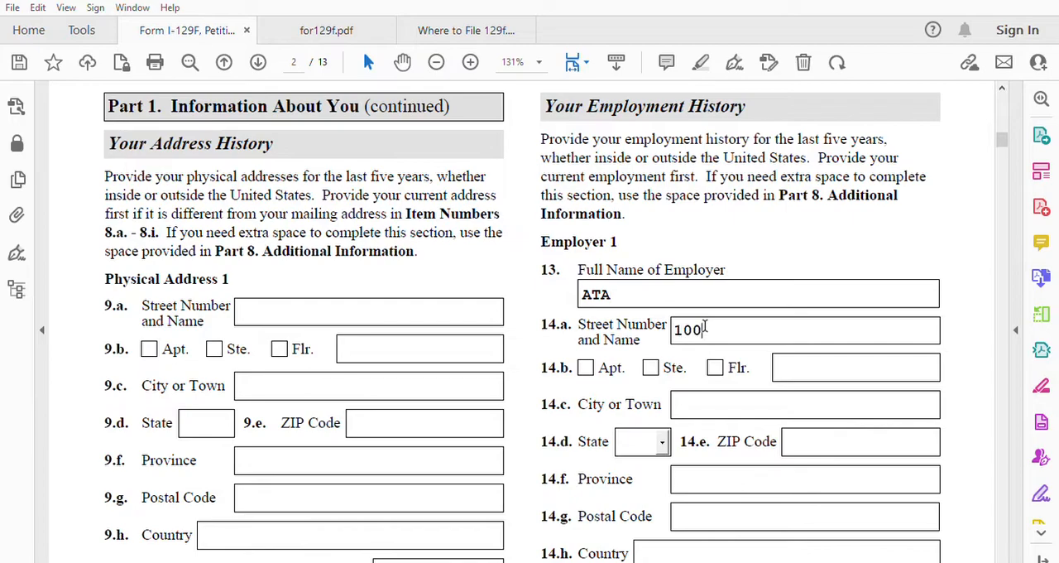
text( Park 100)
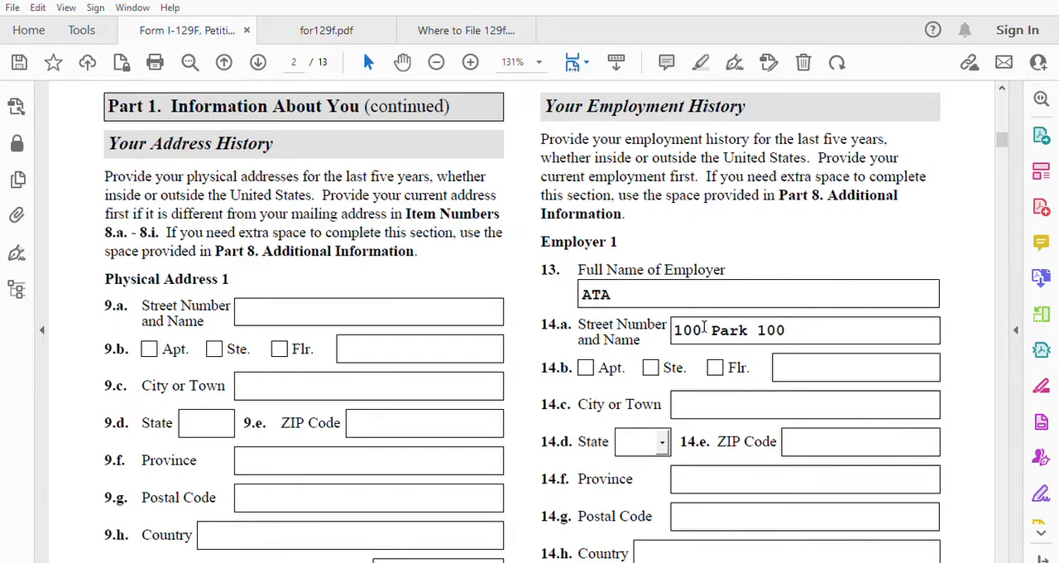
Step: Complete Employer 1's address with the city in item 14.c, state IN in item 14.d and the ZIP code in item 14.e
click(722, 389)
text(Ins)
text(dia)
text(napolis)
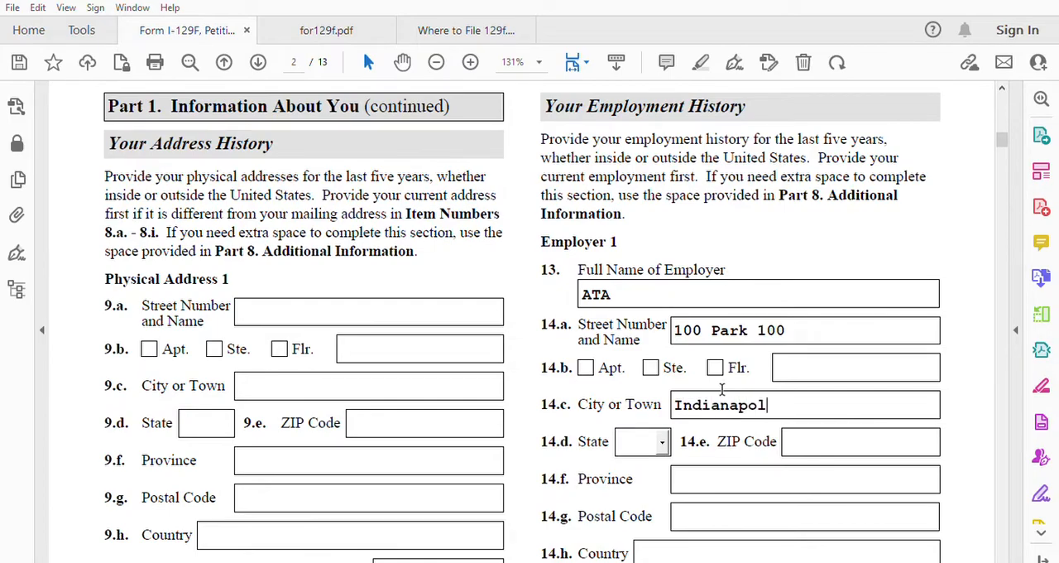
click(662, 442)
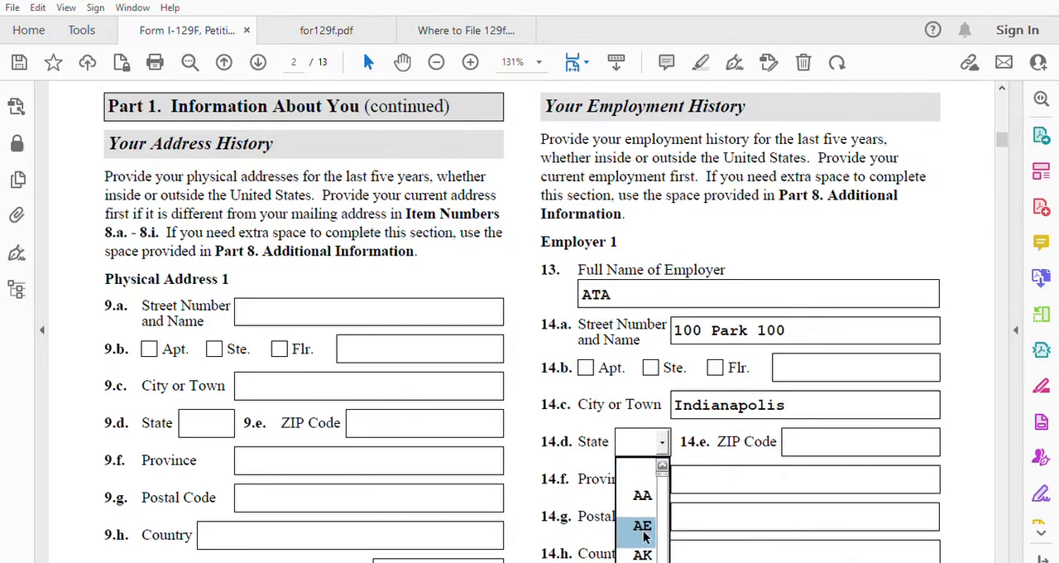
key(i)
scroll(667, 559, down, 1)
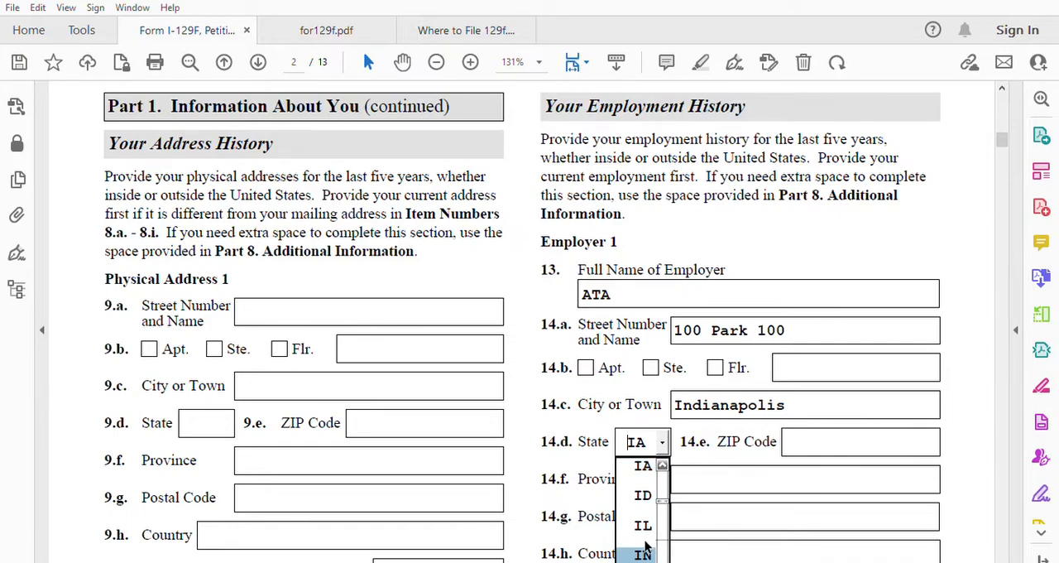
click(645, 551)
click(800, 431)
text(46)
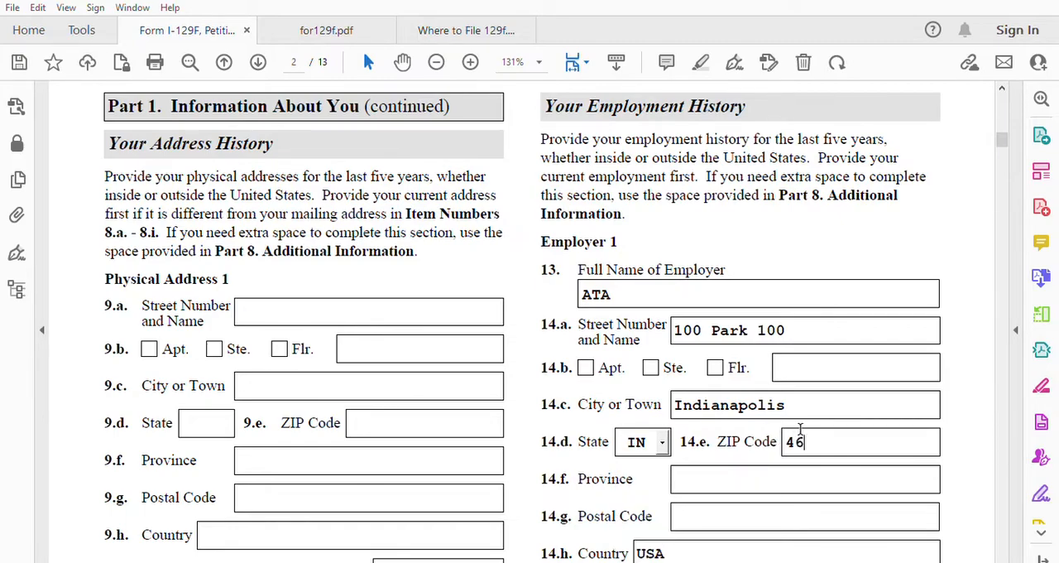
text(231)
Step: Specify Engineer as the occupation for Employer 1 in item 15
scroll(800, 430, down, 2)
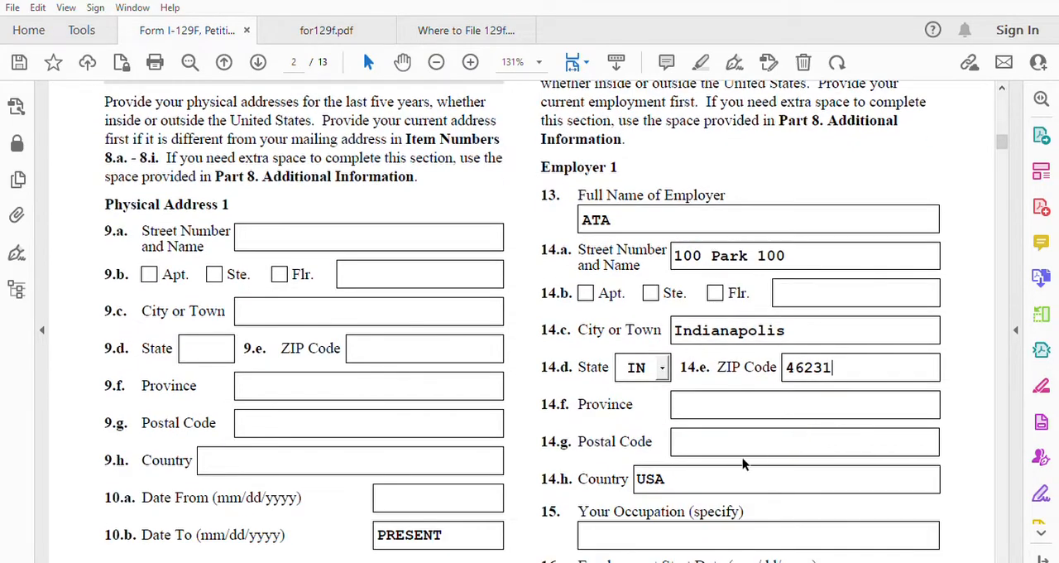
scroll(742, 465, down, 1)
click(656, 502)
text(Engineer)
Step: Set Employer 1's employment start date in item 16.a to 01/01/2018
scroll(658, 499, down, 3)
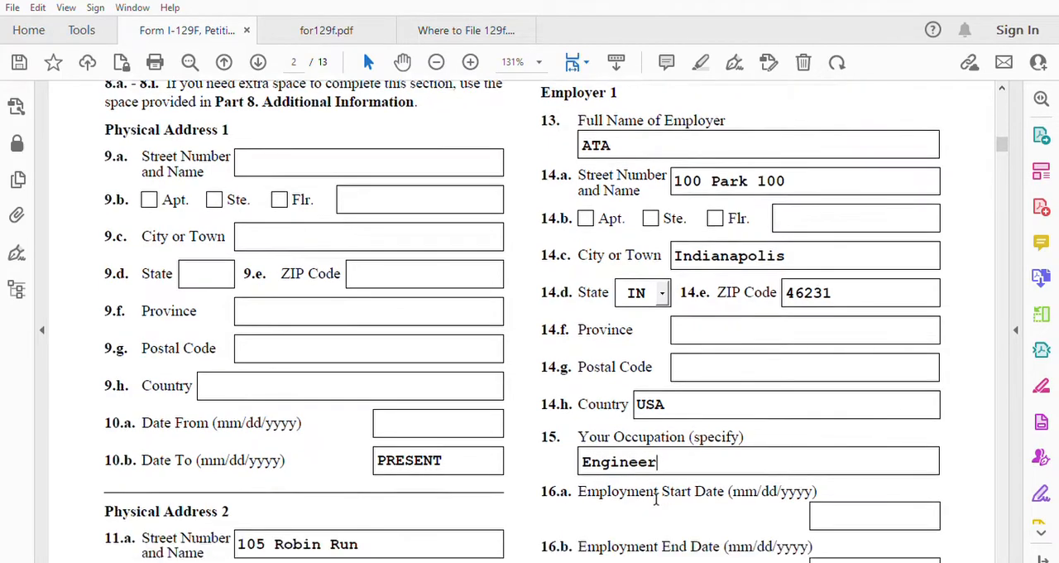
click(828, 428)
text(01/)
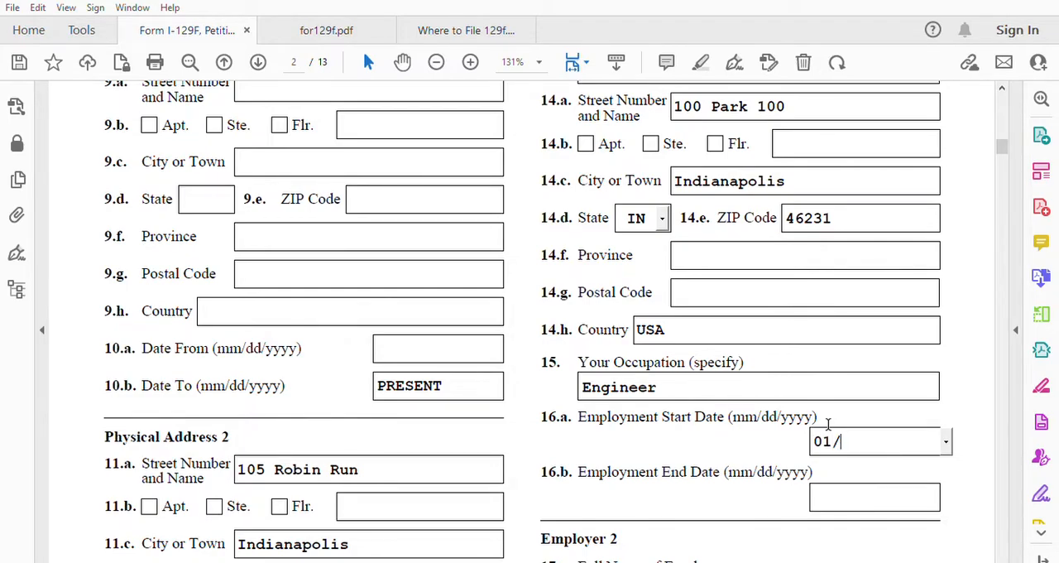
text(01/2018)
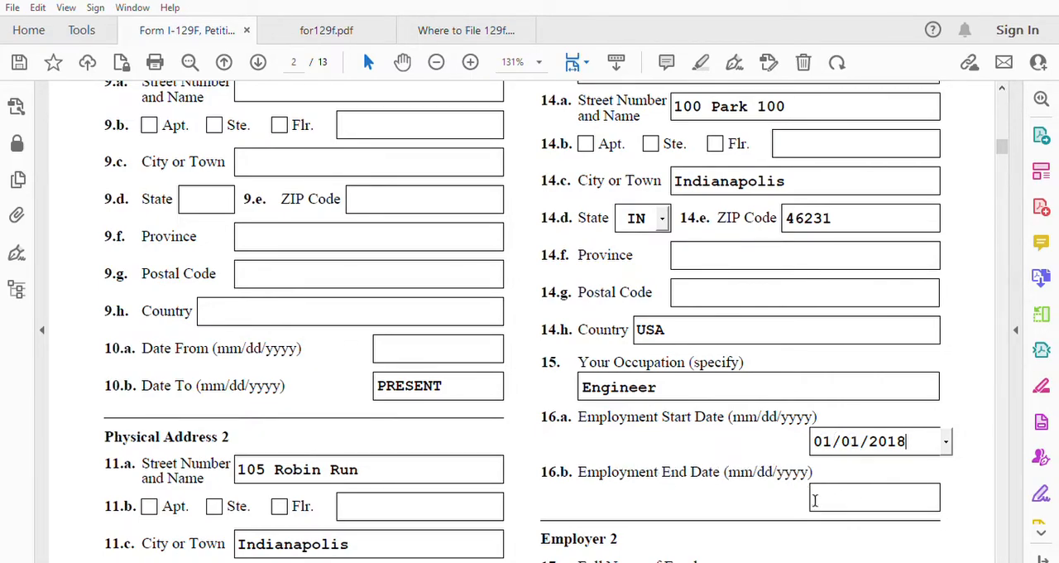
scroll(886, 480, down, 3)
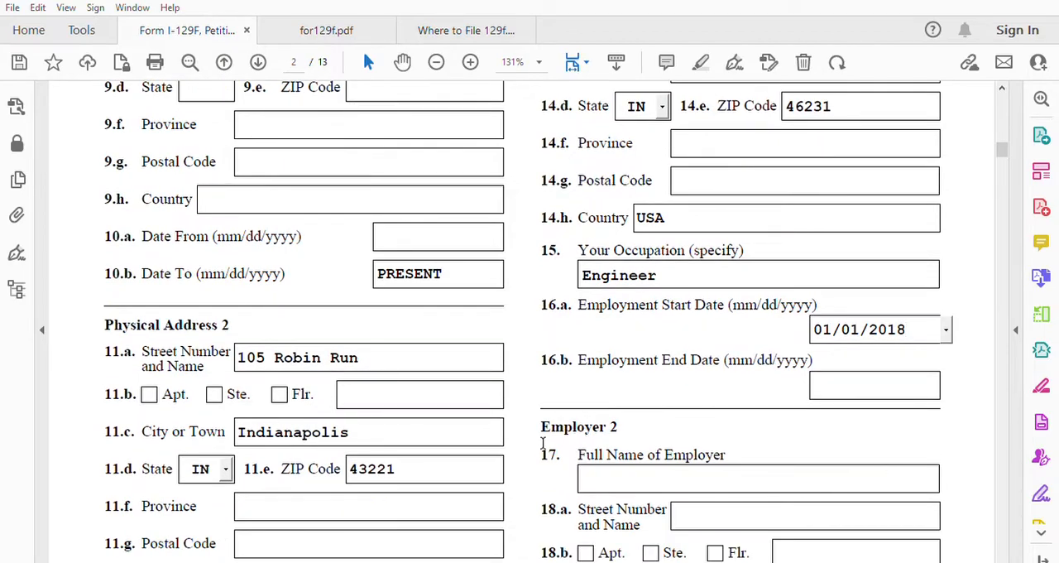
scroll(838, 414, up, 5)
scroll(837, 418, up, 8)
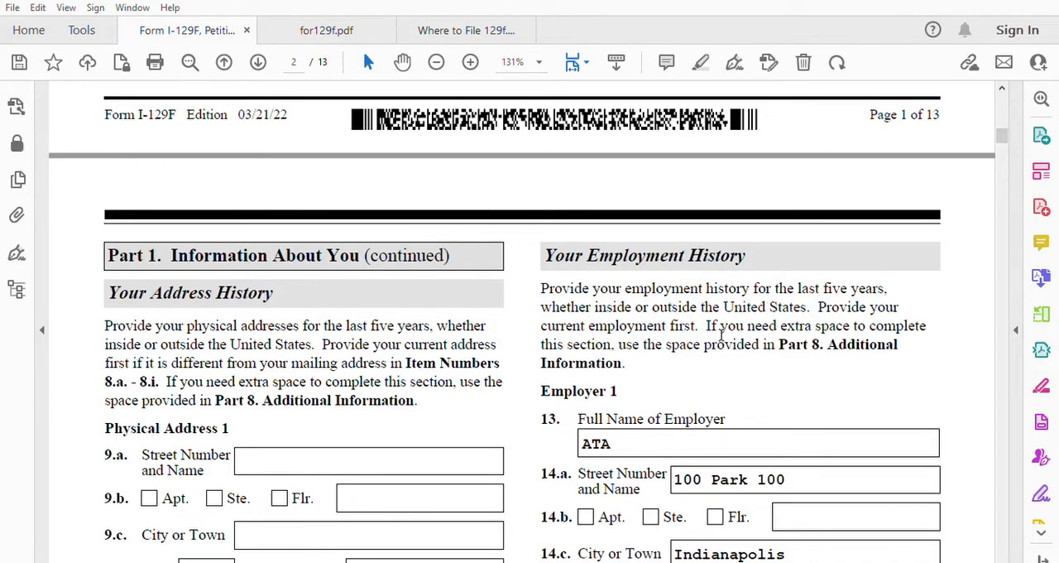
Step: Change Employer 1's employment start date in item 16.a to 01/01/2017
scroll(732, 343, down, 4)
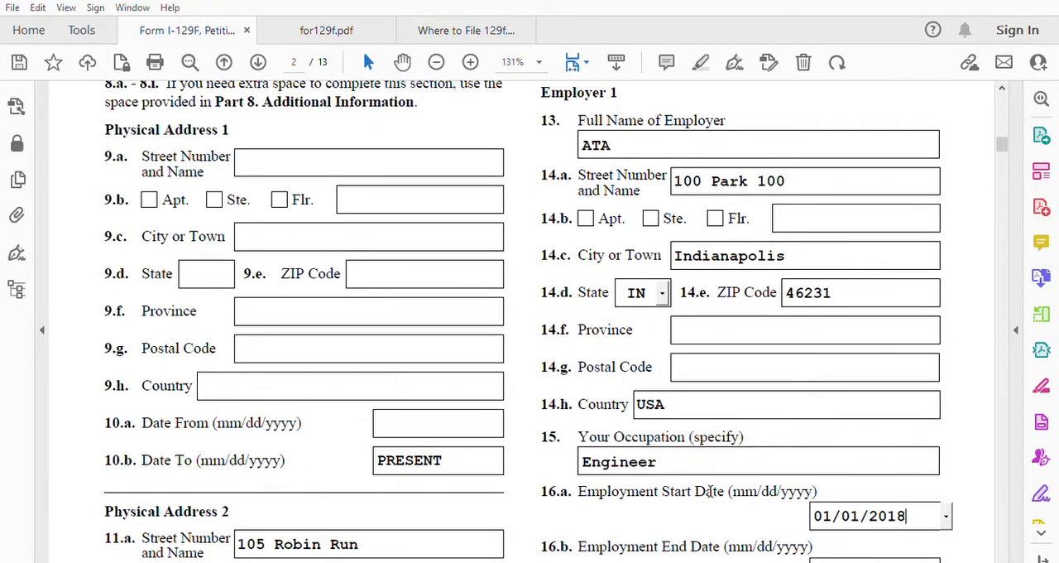
scroll(758, 547, down, 2)
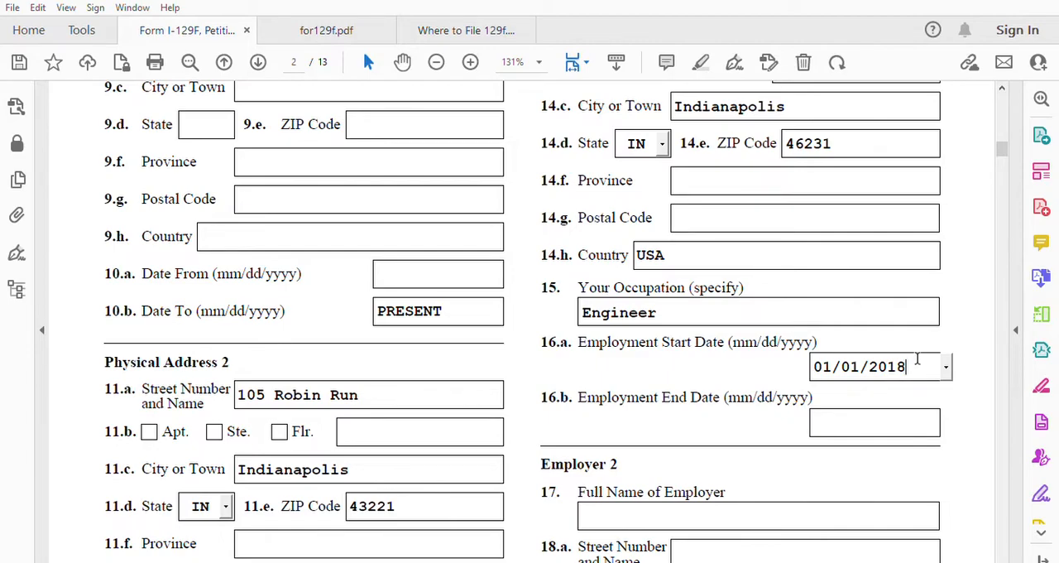
key(BackSpace)
text(7)
scroll(917, 360, up, 1)
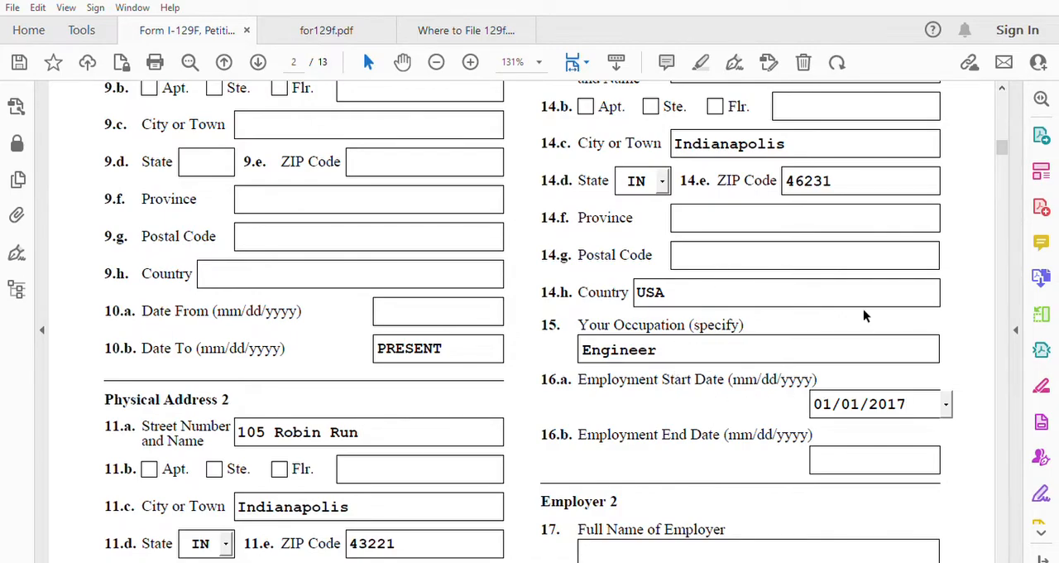
scroll(766, 429, down, 2)
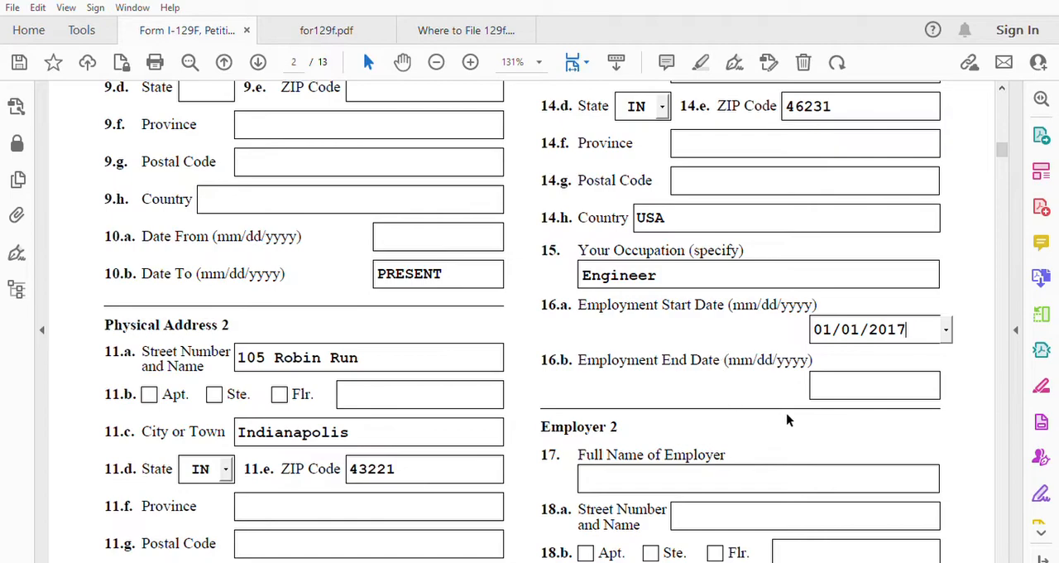
click(844, 382)
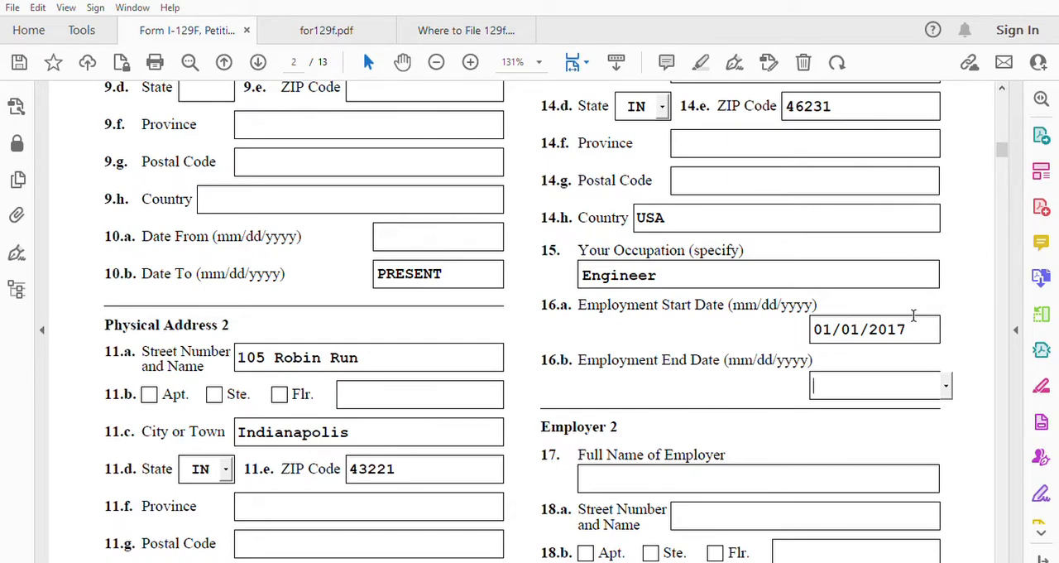
Step: Complete items 21 to 23 on page 3 with gender Male, the petitioner's date of birth and marital status Married
scroll(697, 477, down, 5)
scroll(696, 478, down, 4)
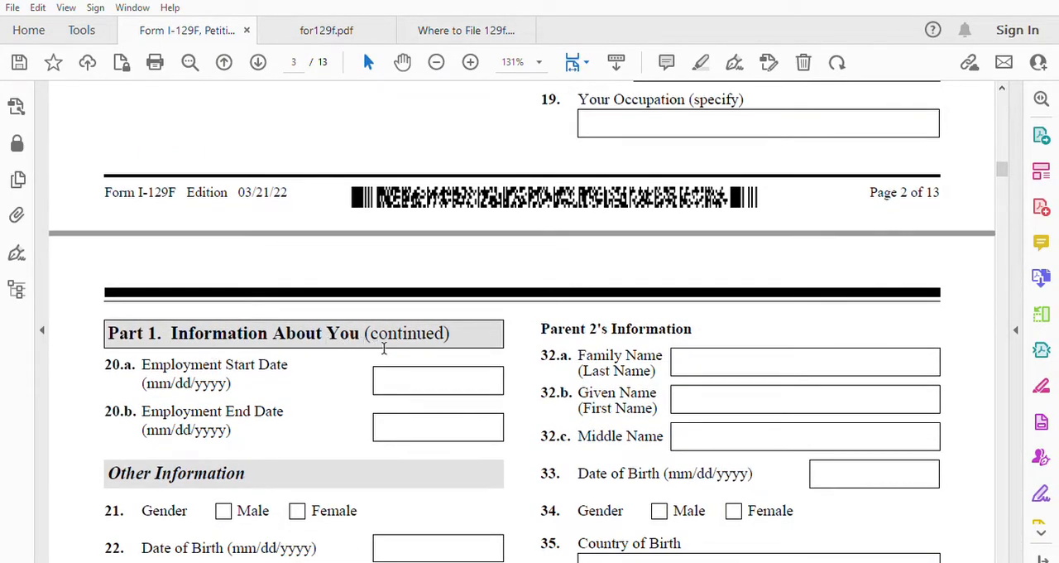
scroll(384, 347, down, 1)
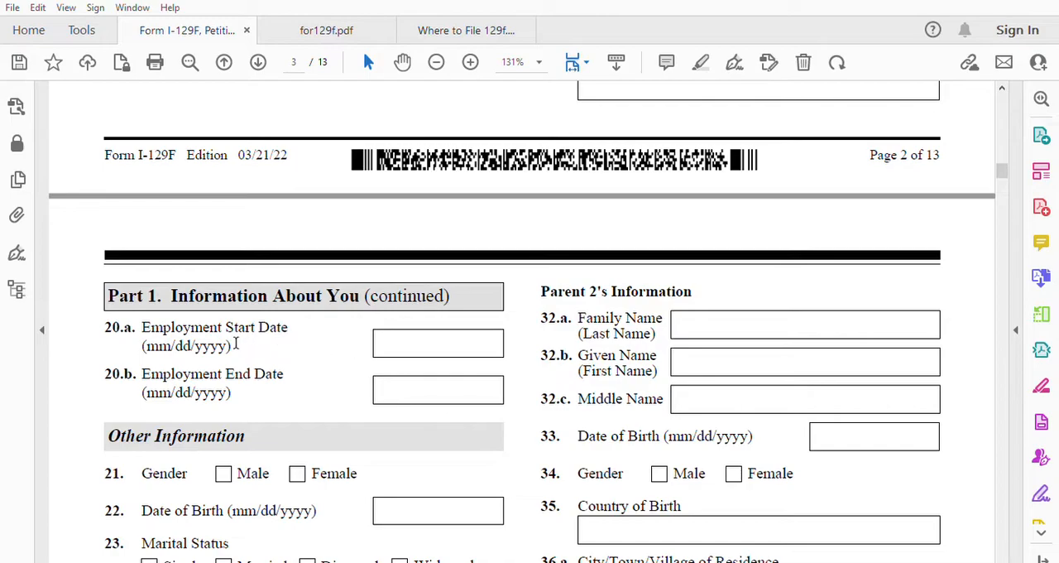
scroll(380, 372, down, 3)
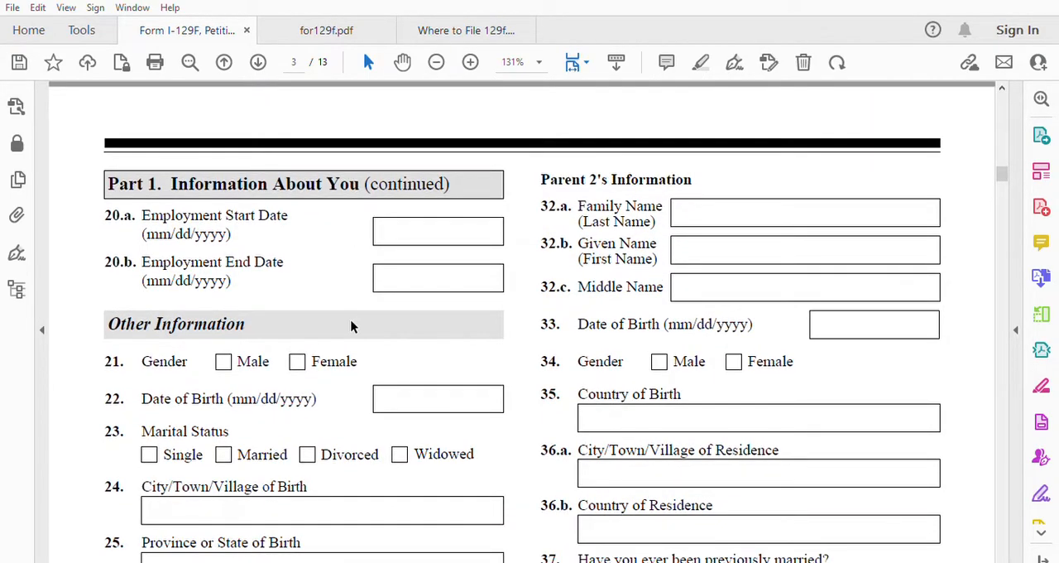
click(223, 362)
click(407, 400)
text(01/01/1990)
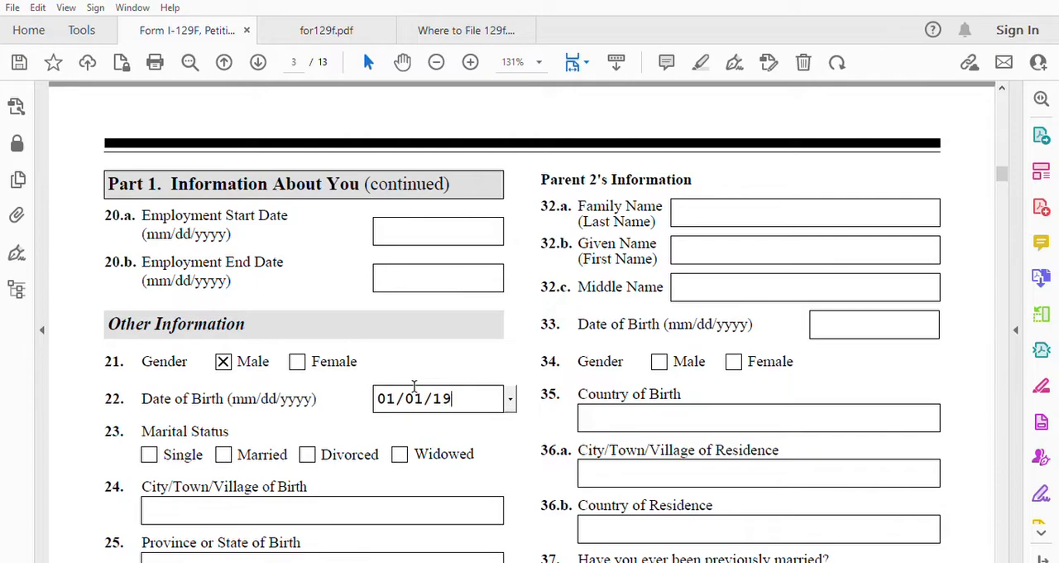
click(225, 453)
Step: Enter Khenifra as the city and province of birth in items 24 and 25, and Morocco as the country in item 26
scroll(322, 410, down, 3)
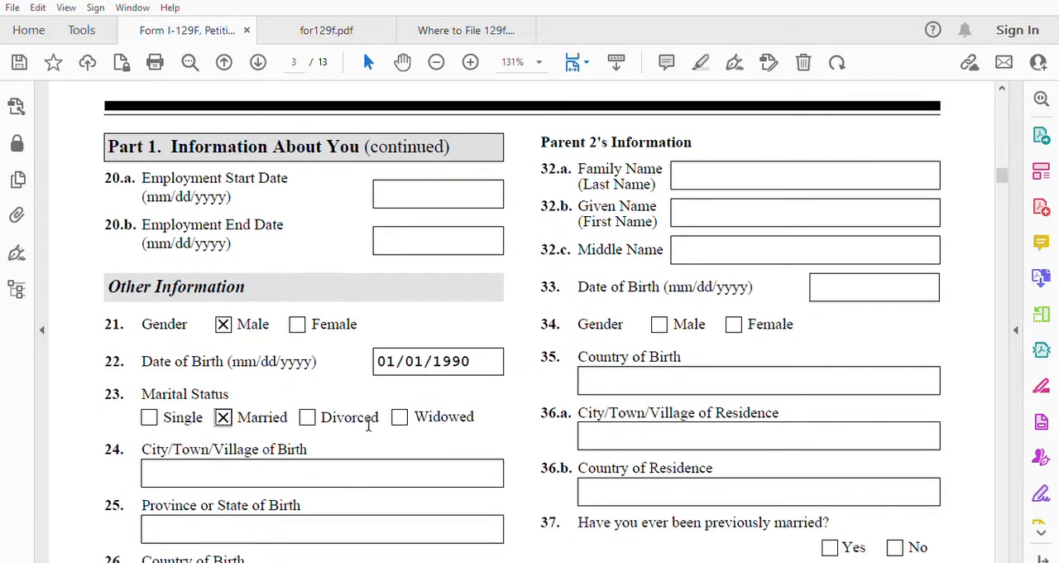
click(292, 398)
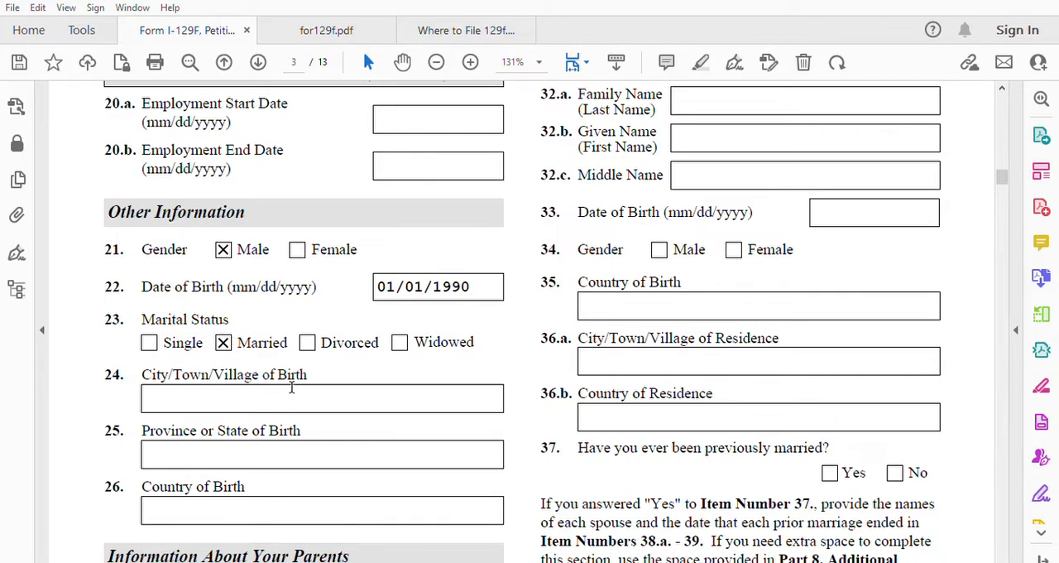
text(Khenif)
click(230, 454)
text(Khenifra)
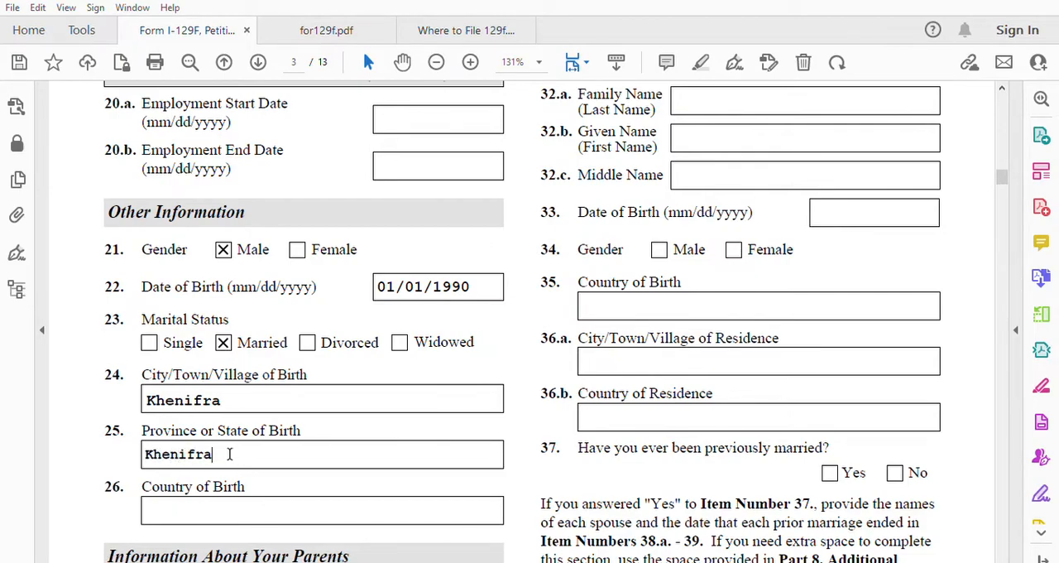
click(179, 507)
text(Morocco)
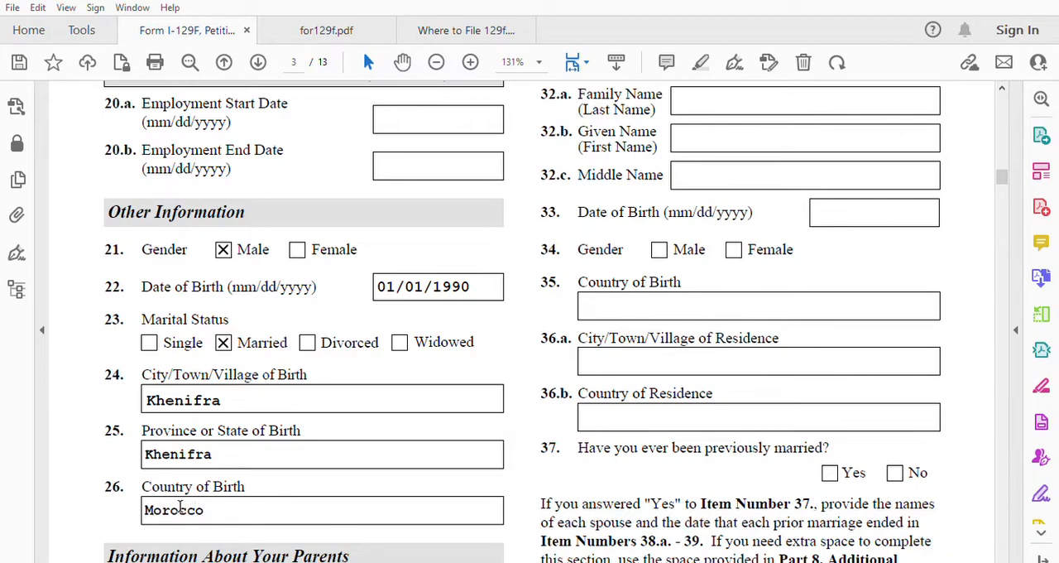
Step: Fill in Parent 1's family name in item 27.a and given name in item 27.b
scroll(427, 415, down, 3)
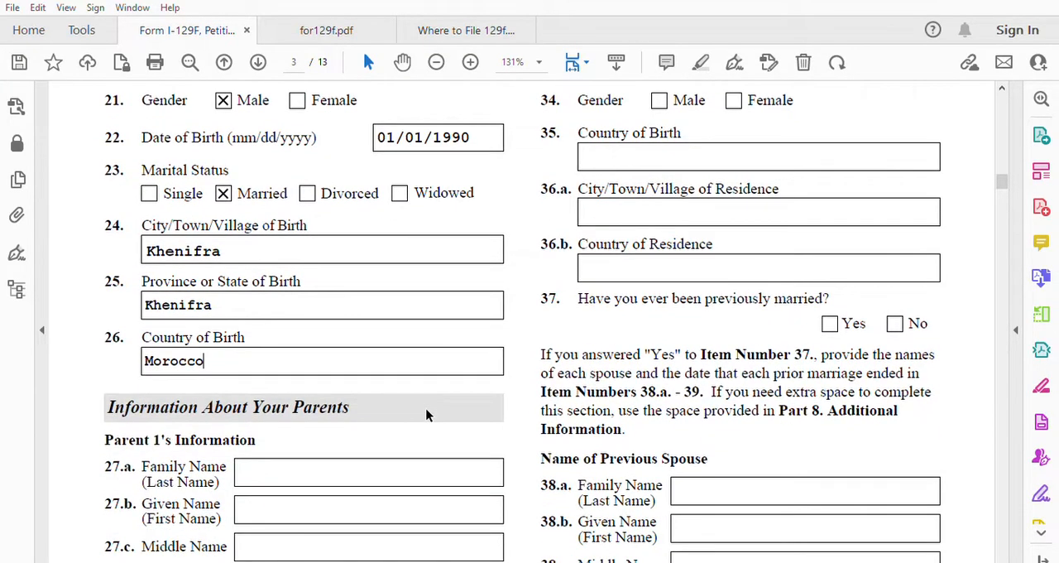
scroll(427, 415, up, 4)
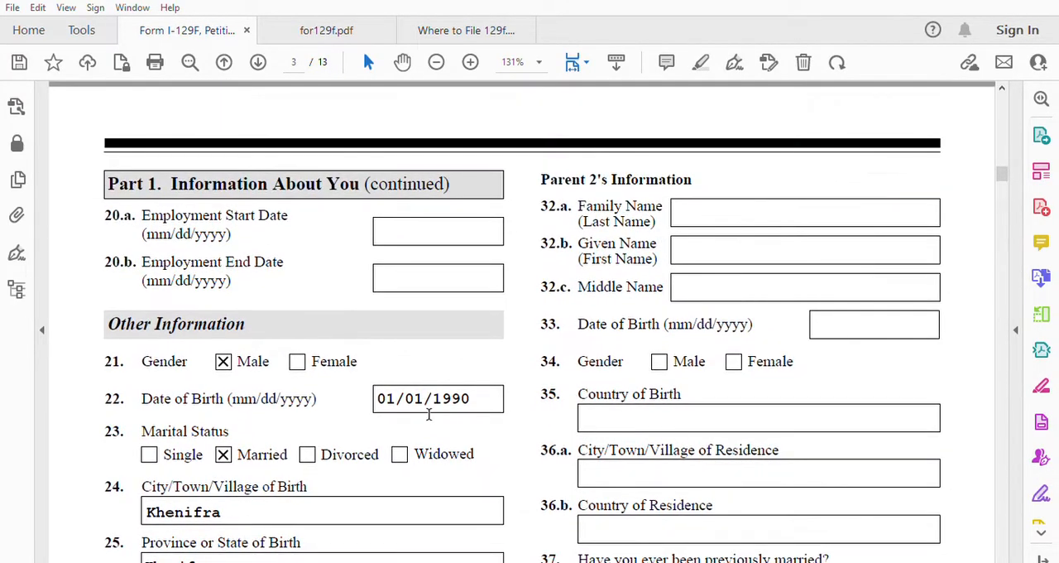
scroll(429, 414, down, 2)
scroll(429, 415, down, 3)
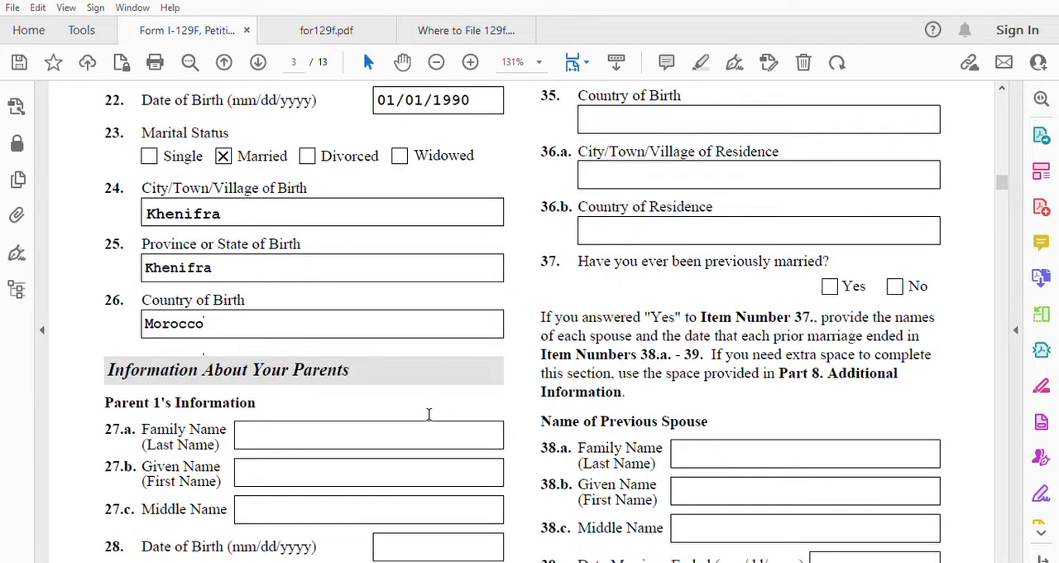
scroll(411, 411, down, 1)
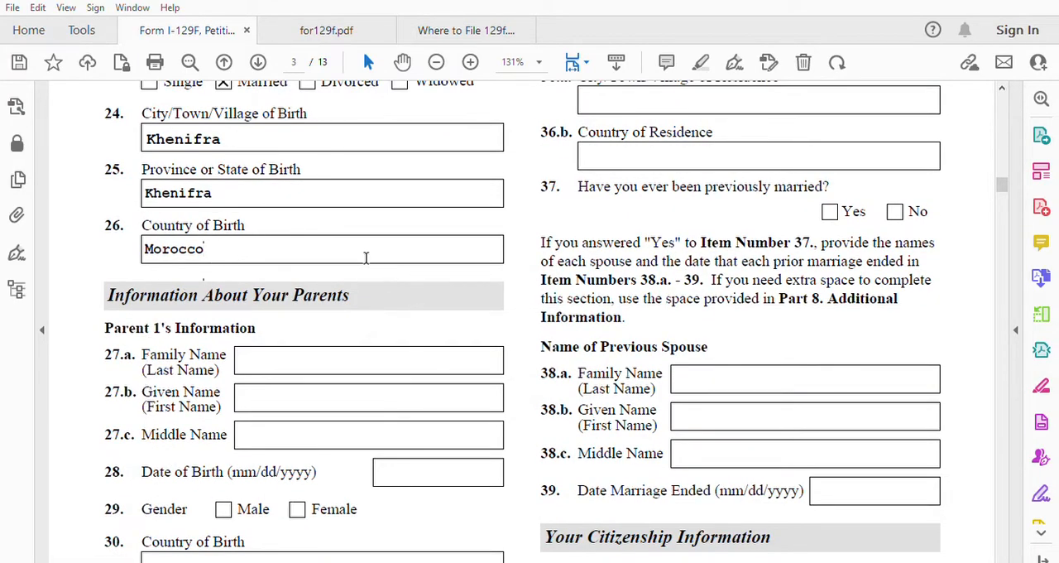
click(363, 353)
text(Baketr)
key(BackSpace)
key(BackSpace)
click(308, 387)
text(mi)
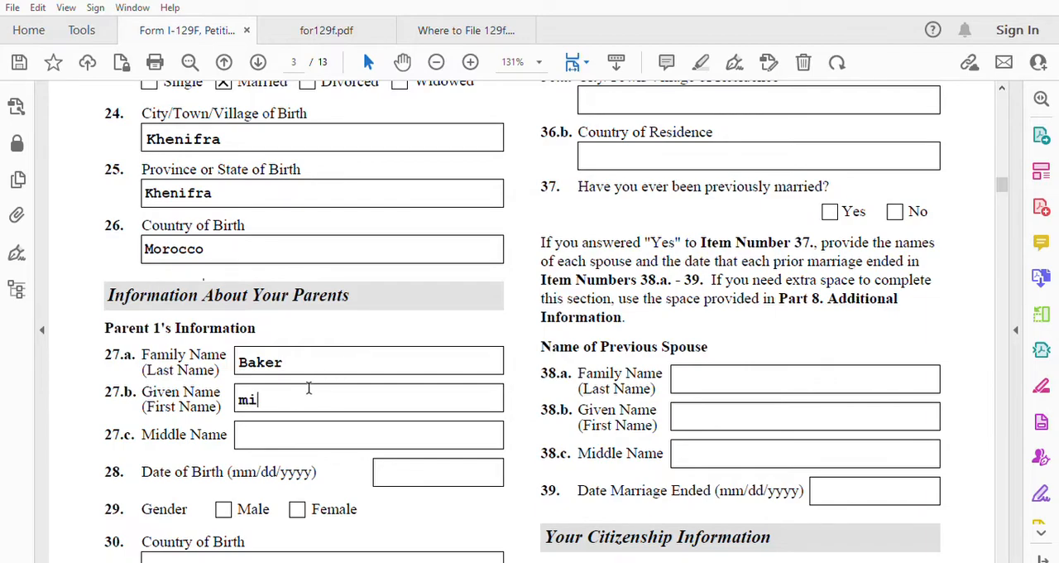
text(mo)
Step: Enter Parent 1's date of birth in item 28 and mark the gender in item 29 as Male
click(417, 455)
text(01/01/1940)
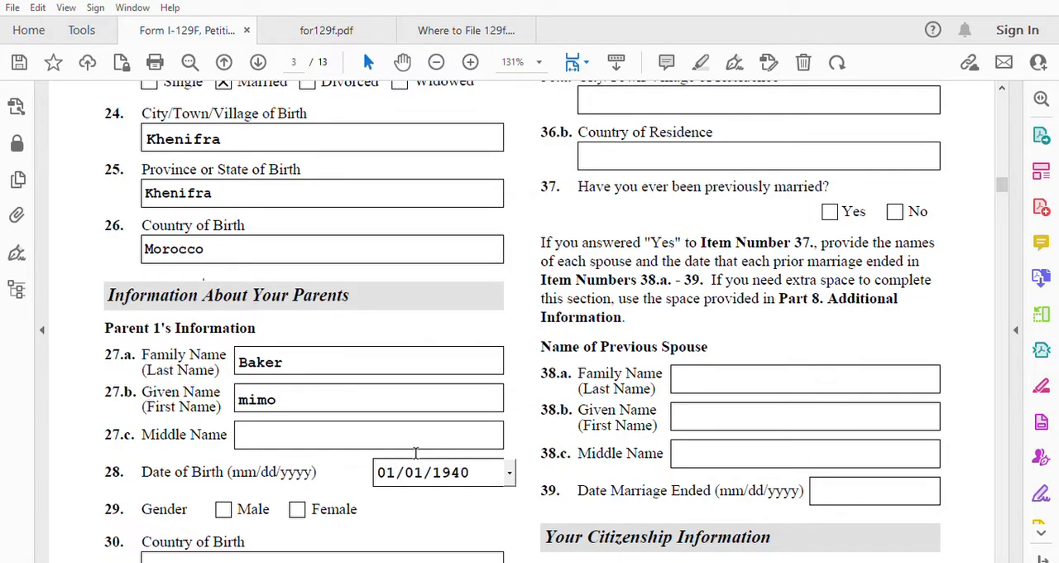
click(223, 509)
Step: Enter Morocco as Parent 1's country of birth in item 30, and Khenifra, Morocco as the residence in items 31.a and 31.b
scroll(273, 504, down, 3)
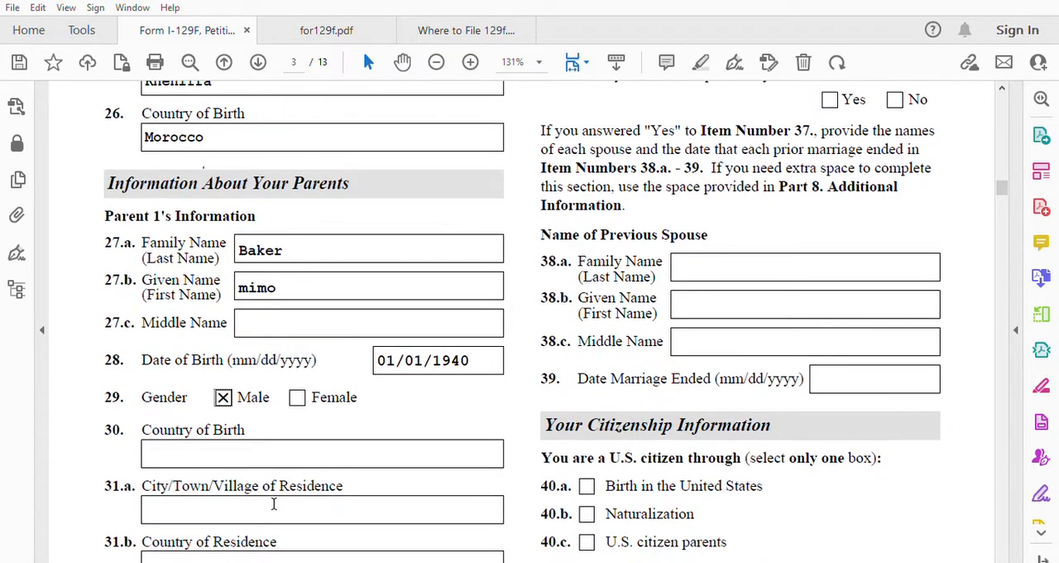
click(254, 448)
text(Morocco)
click(219, 505)
text(Khenifra)
click(194, 555)
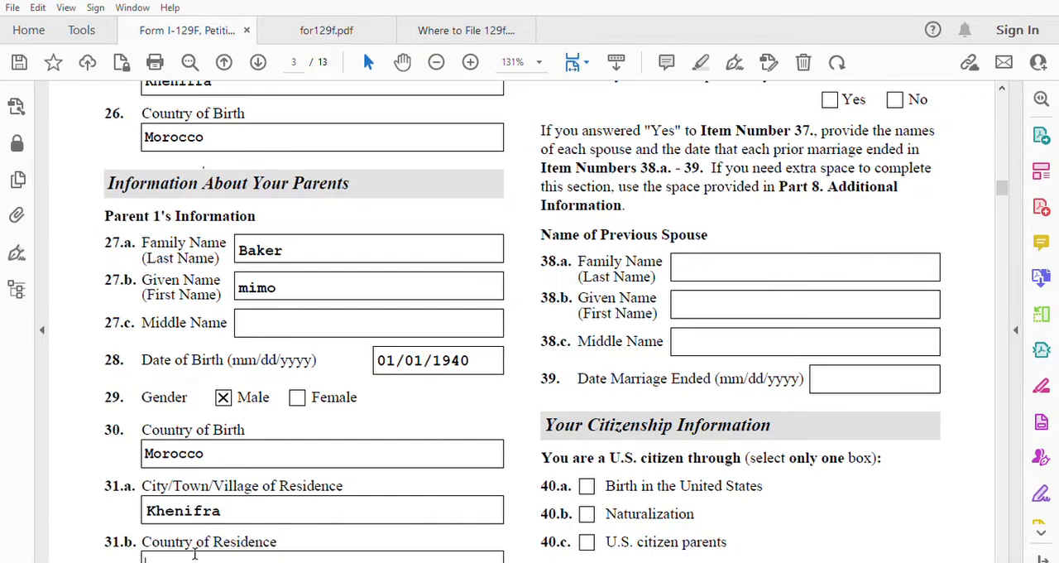
text(Morocco)
Step: Fill in Parent 2's family name in item 32.a and given name in item 32.b
scroll(324, 449, down, 5)
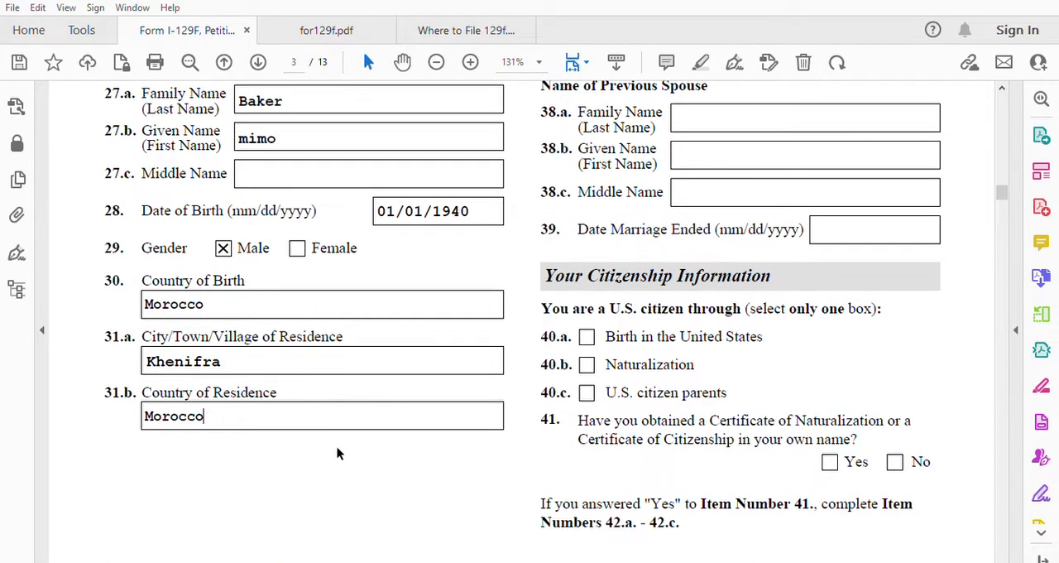
scroll(431, 461, up, 3)
scroll(431, 461, up, 9)
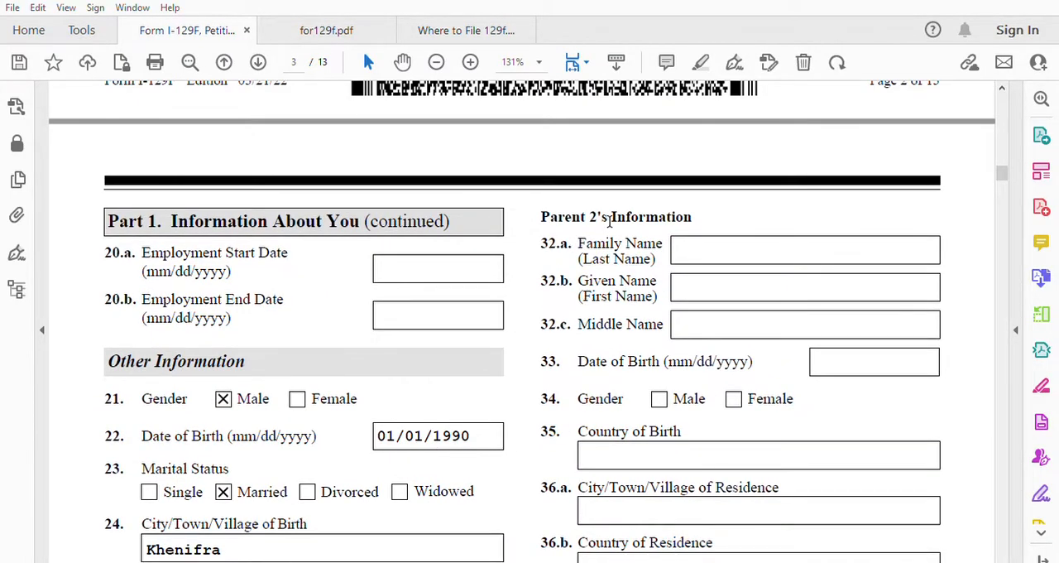
click(687, 242)
text(IMI)
click(726, 281)
text(Ma)
Step: Enter Parent 2's date of birth in item 33 and mark the gender in item 34 as Female
click(871, 356)
text(01/01/1950)
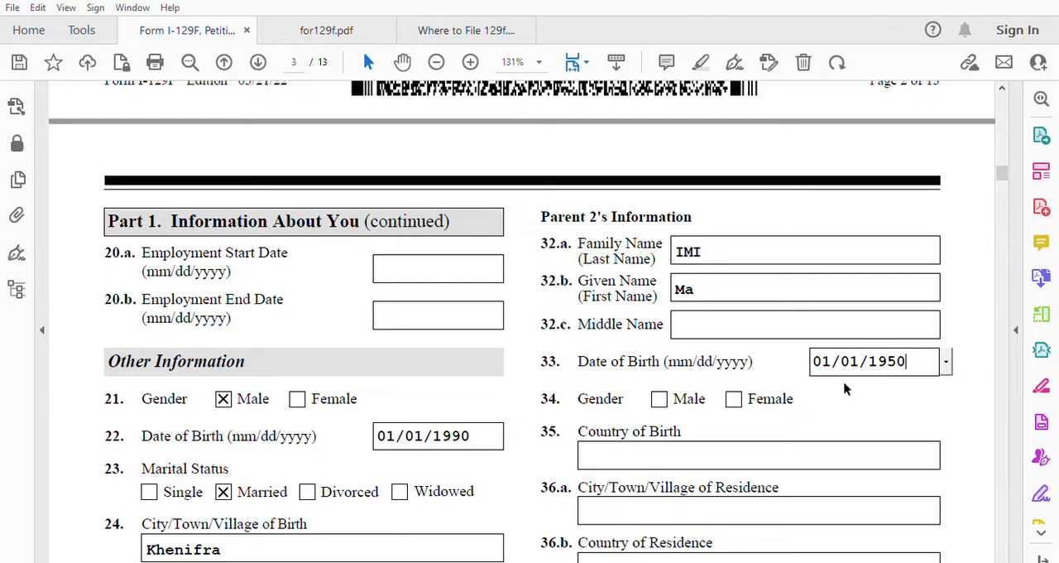
click(732, 399)
Step: Enter Morocco as Parent 2's country of birth in item 35, and Khenifra, Morocco as the residence in items 36.a and 36.b
click(712, 439)
text(Morocco)
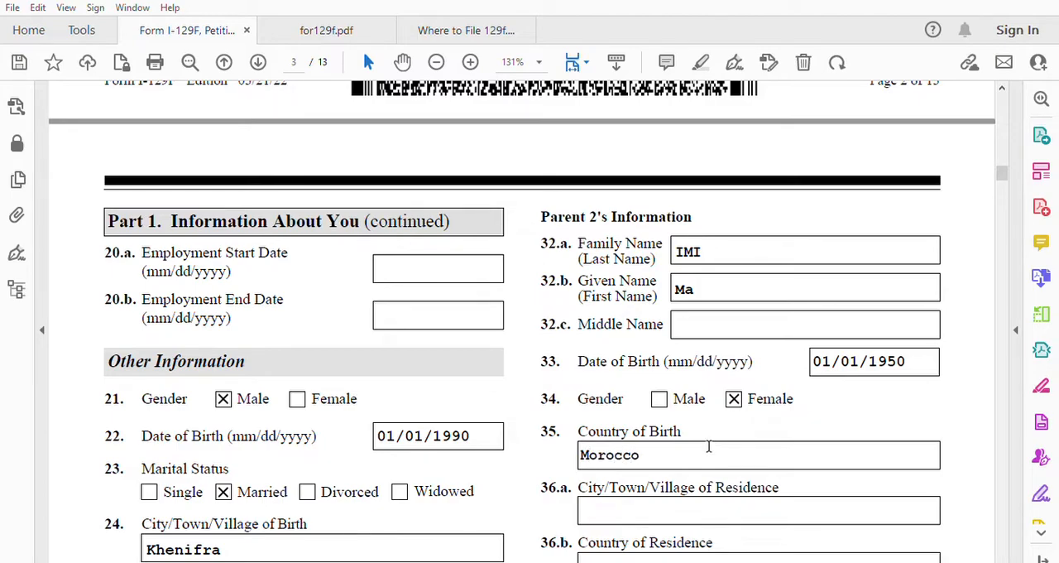
click(652, 505)
text(k)
key(BackSpace)
text(Khenifra)
scroll(653, 508, down, 2)
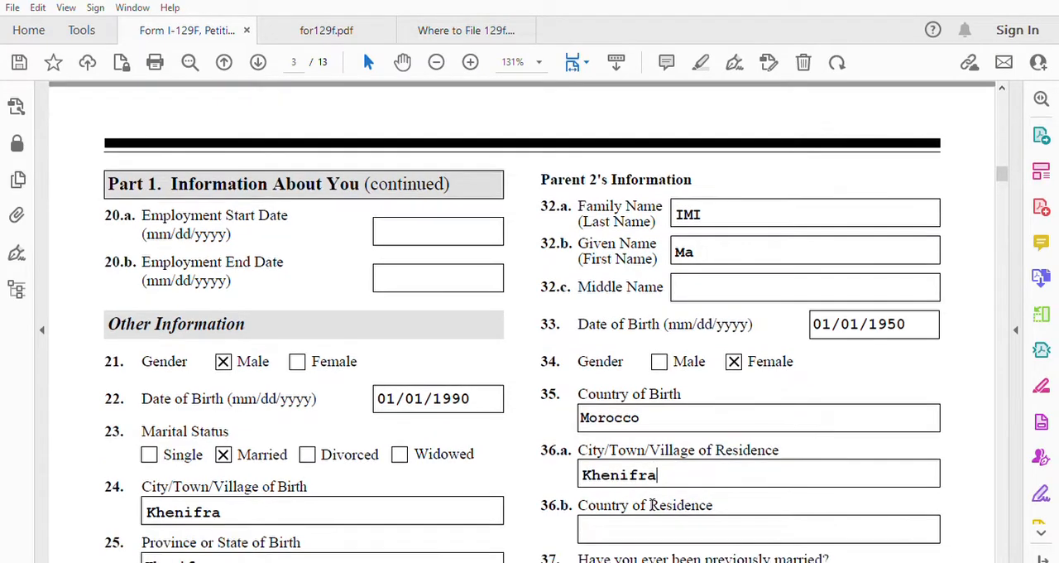
click(653, 489)
text(Morocco)
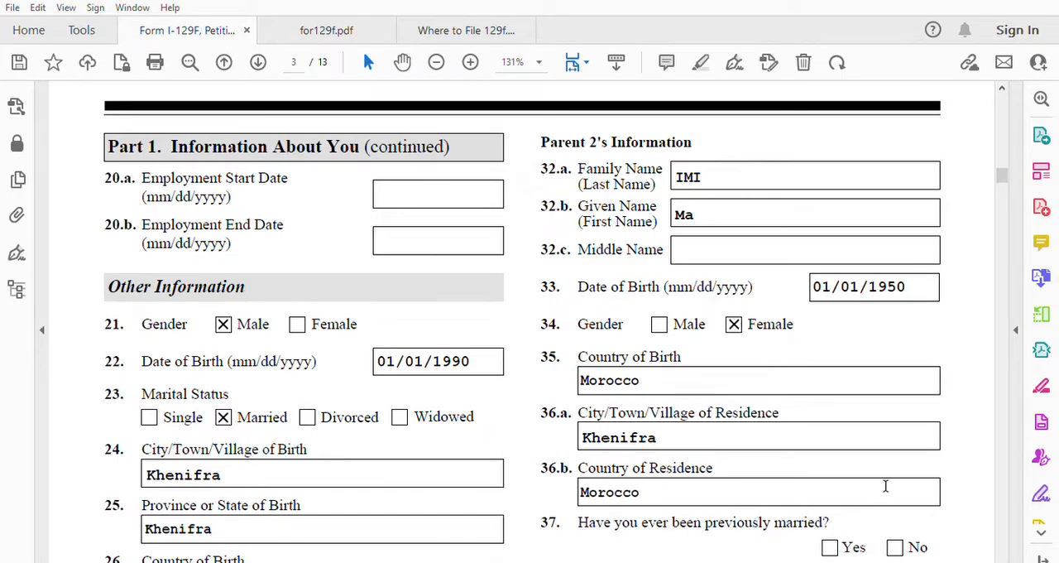
Step: Answer No to item 37 about having been previously married
scroll(885, 486, down, 3)
click(895, 435)
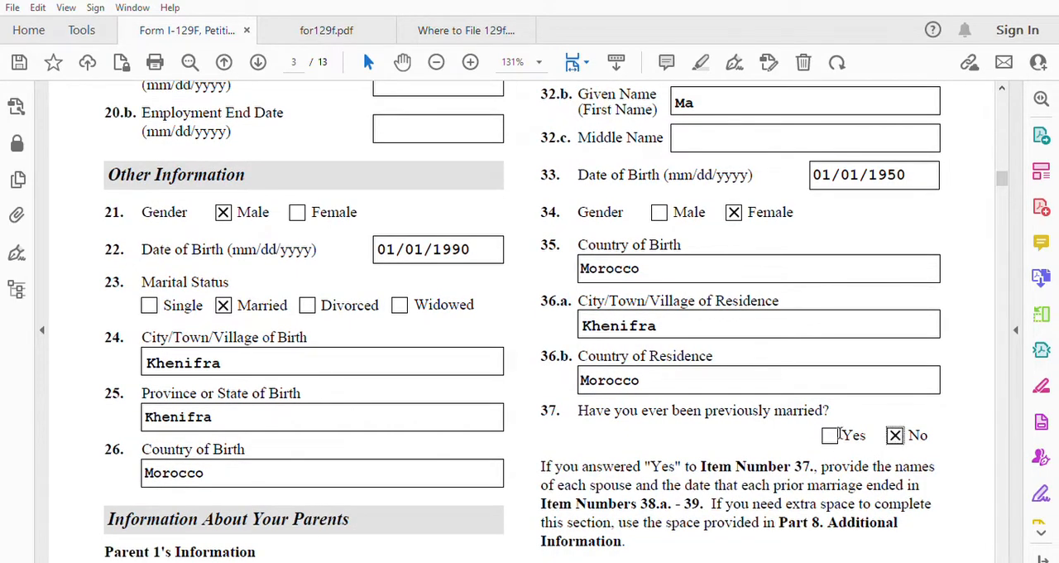
scroll(745, 525, down, 2)
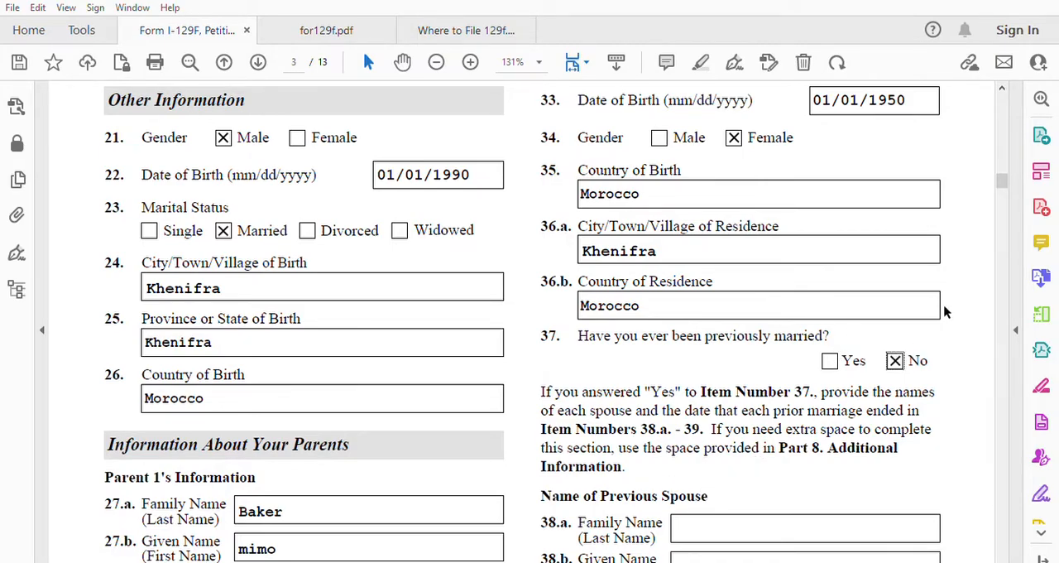
Step: Mark Naturalization in item 40.b as the basis of citizenship and answer Yes to item 41 about the certificate
scroll(869, 466, down, 5)
scroll(869, 467, down, 3)
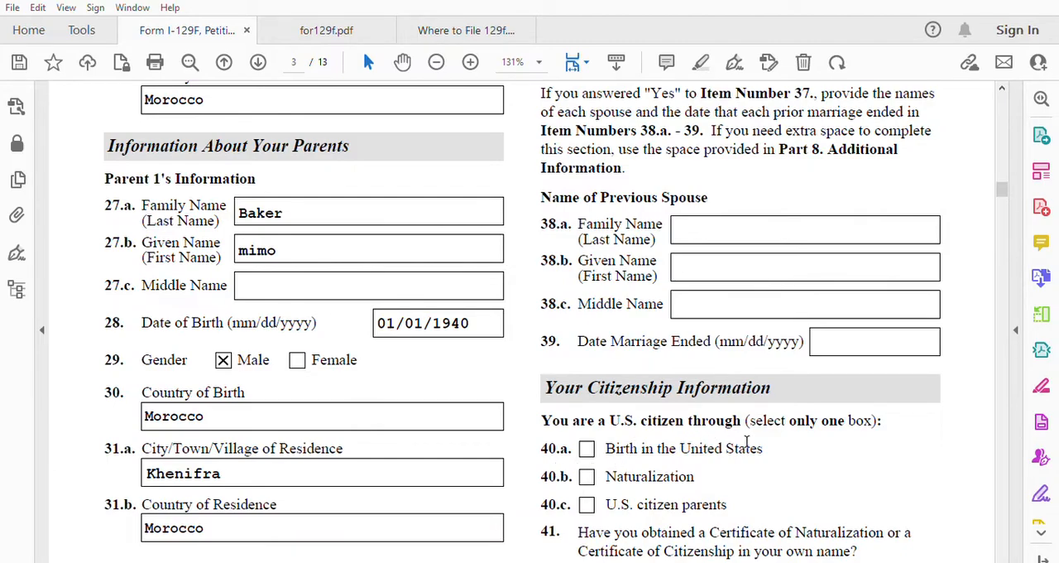
click(586, 477)
scroll(776, 471, down, 3)
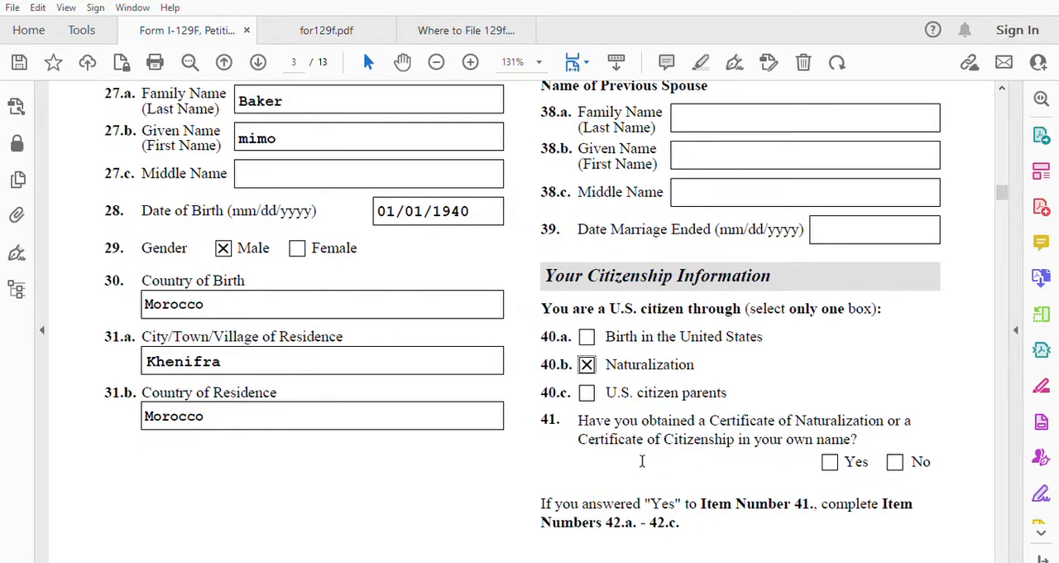
click(834, 461)
Step: Consult the sample naturalization certificate in for129f.pdf and fill in the certificate number in item 42.a of the form
scroll(726, 474, down, 8)
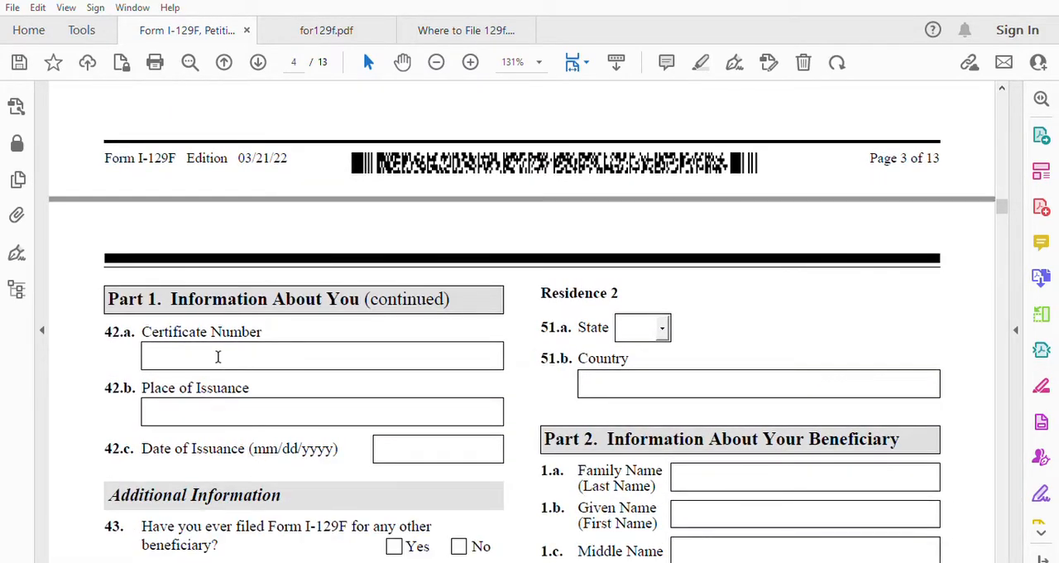
click(315, 30)
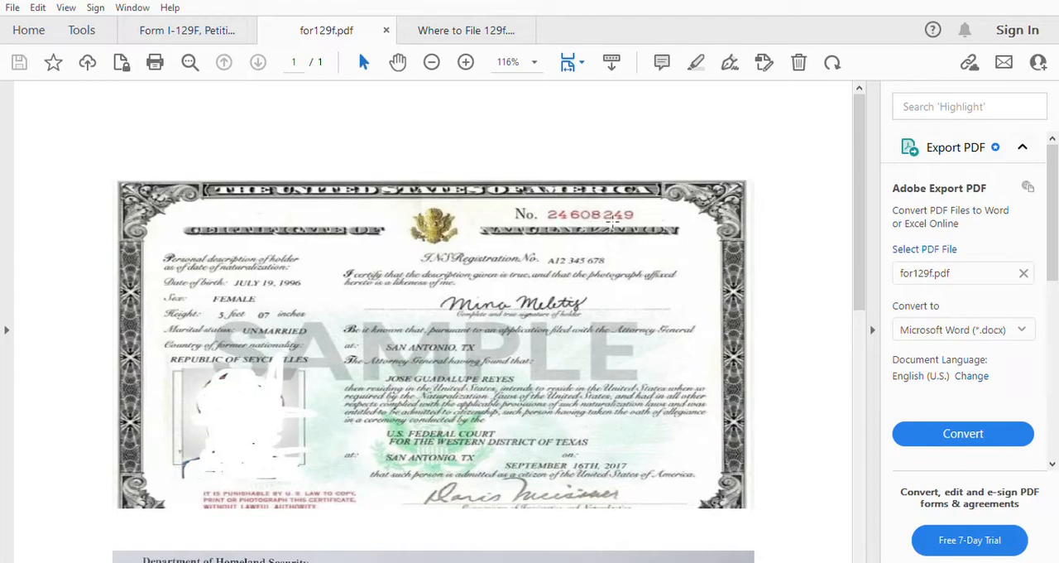
click(207, 30)
click(194, 351)
text(2400000000)
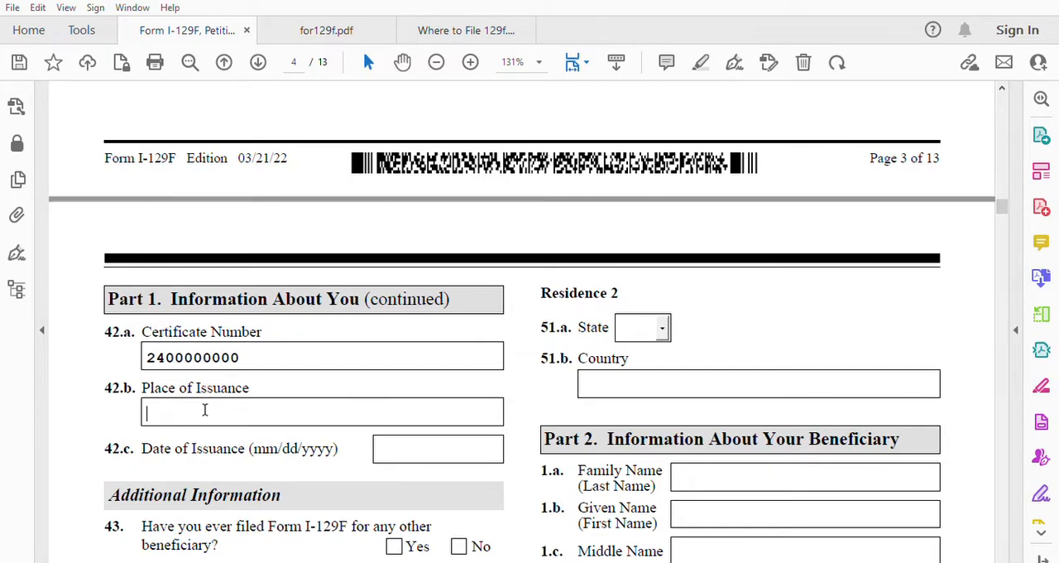
text(Indianapolis)
Step: Enter Indianapolis as the certificate's place of issuance in item 42.b
scroll(208, 412, up, 1)
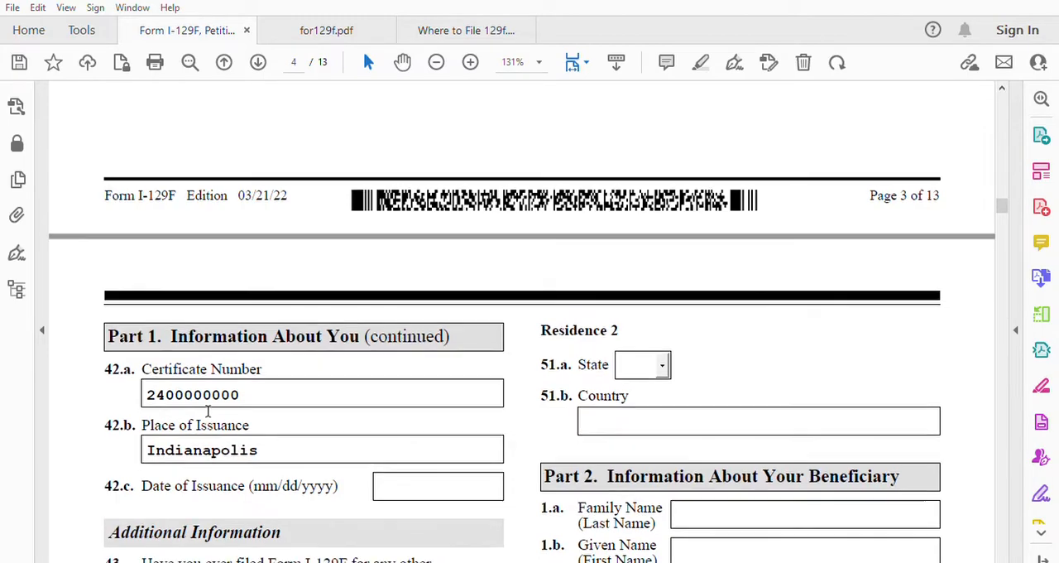
Step: Consult the sample naturalization certificate in for129f.pdf and enter 01/01/2010 as the date of issuance in item 42.c of the form
click(327, 23)
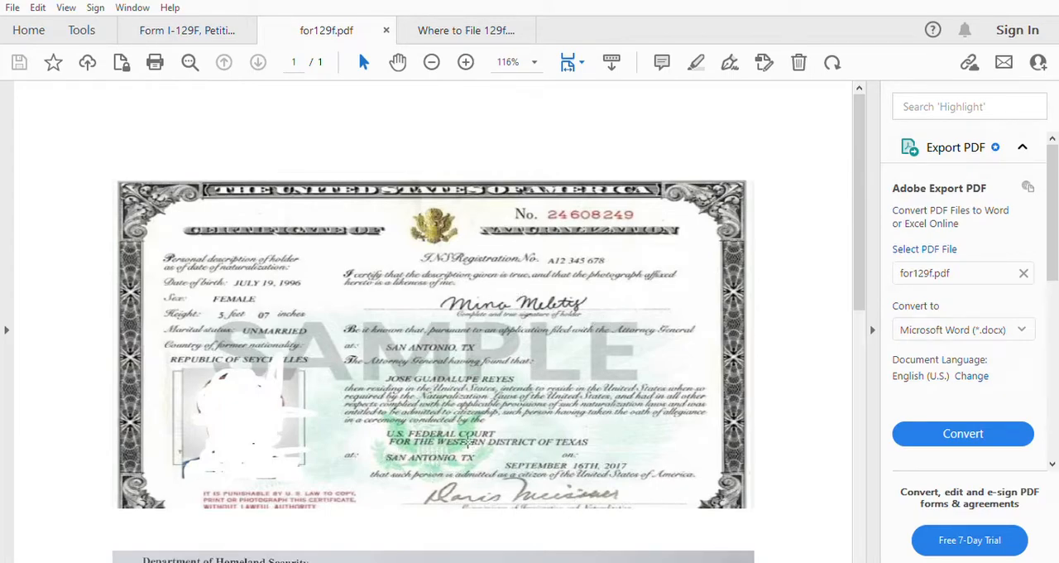
click(184, 30)
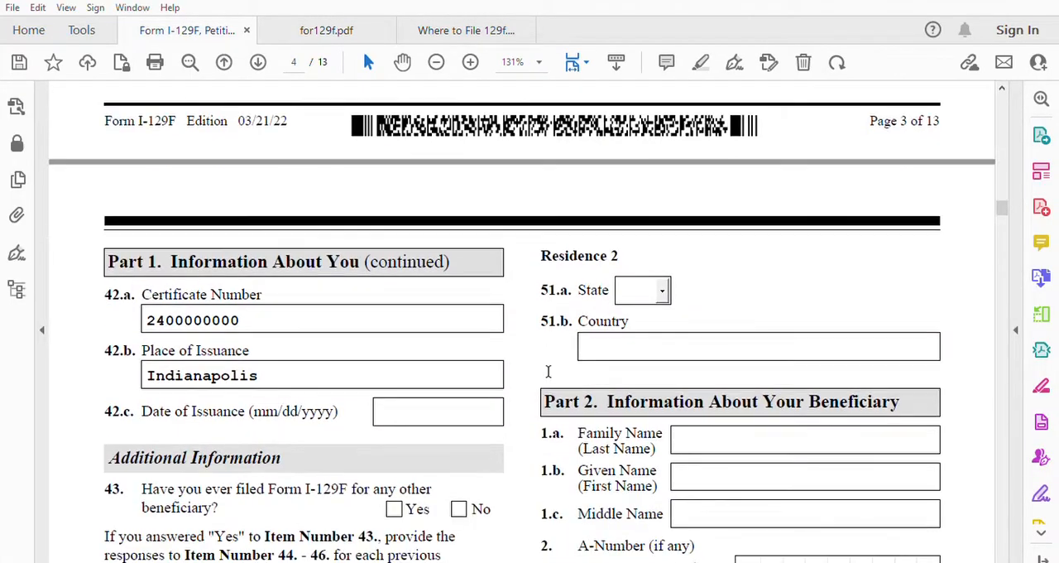
click(400, 398)
click(348, 24)
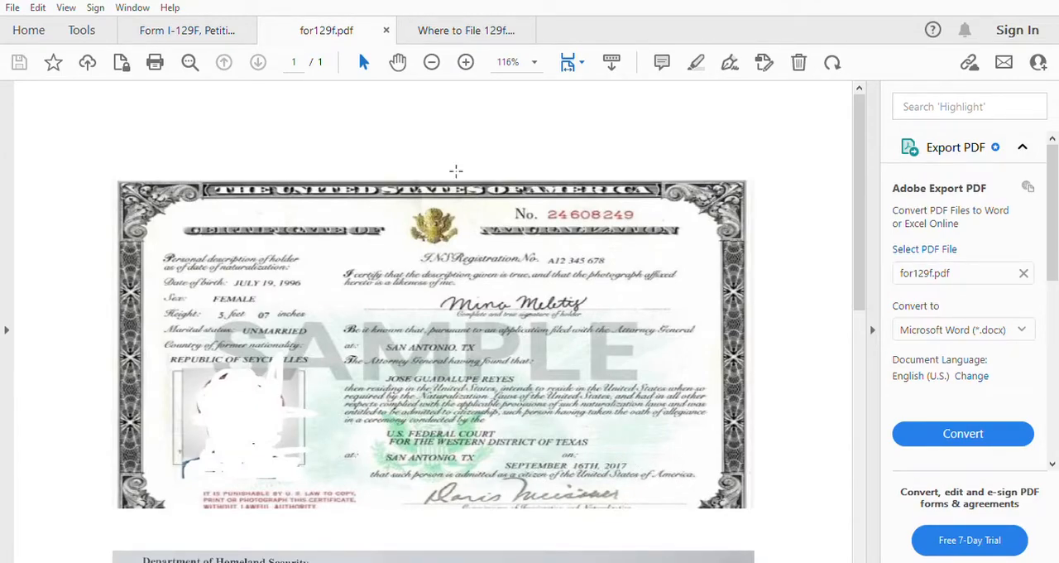
click(202, 29)
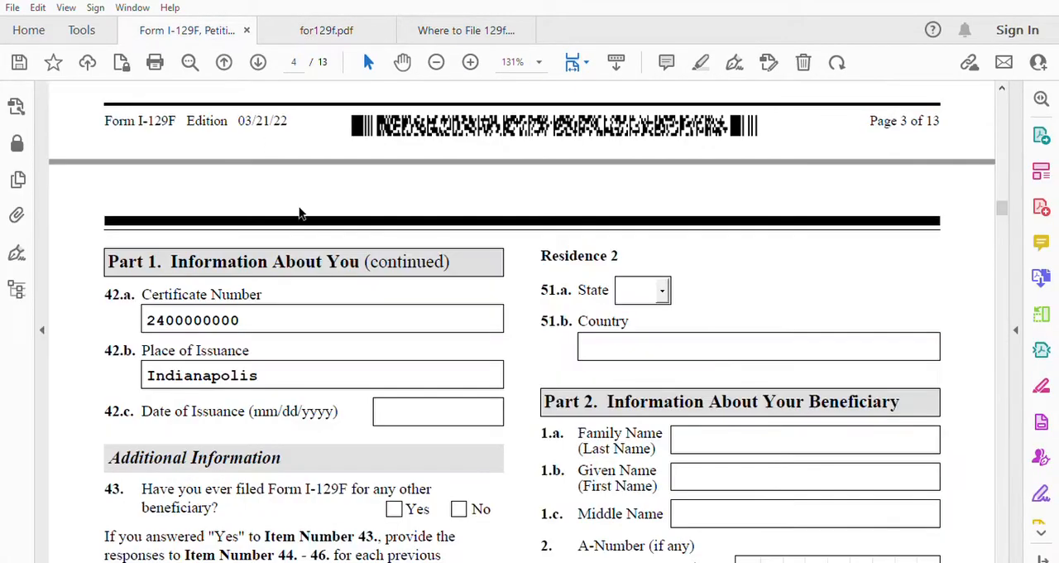
click(403, 402)
text(01/)
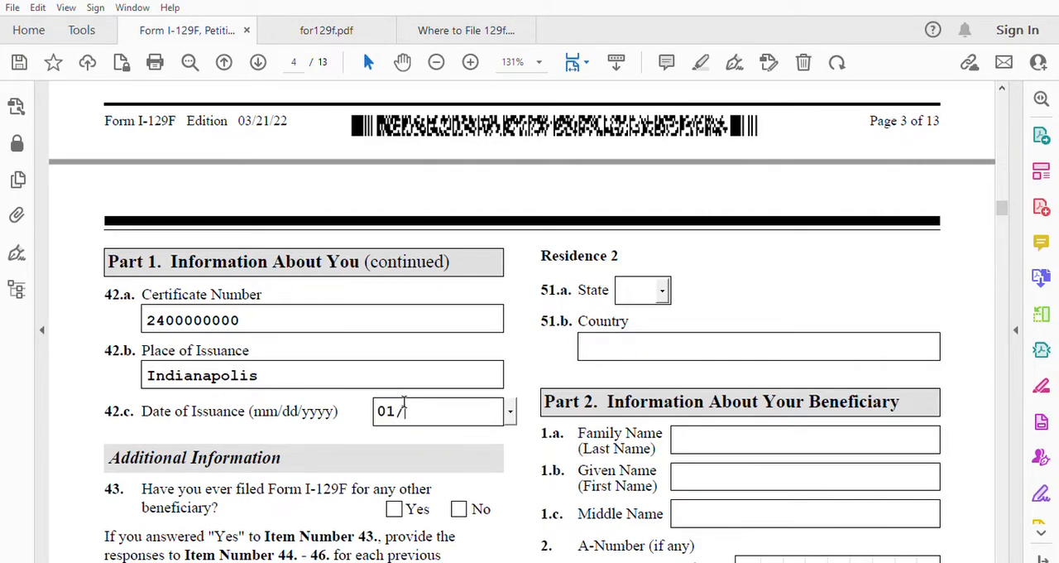
text(01/2010)
Step: Answer No to item 43 about earlier I-129F filings and No to item 48 about children under 18
scroll(381, 395, down, 3)
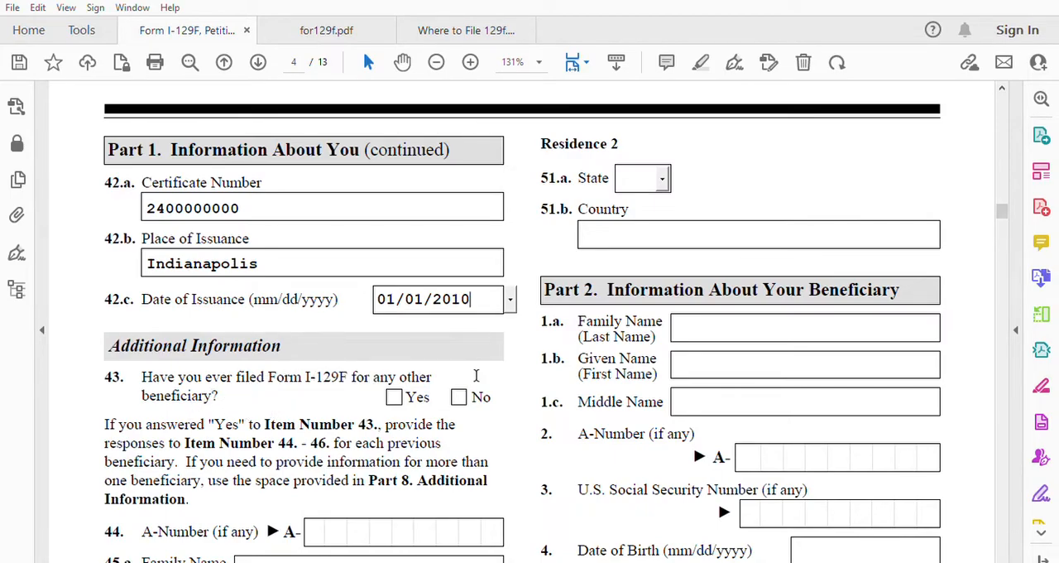
click(458, 396)
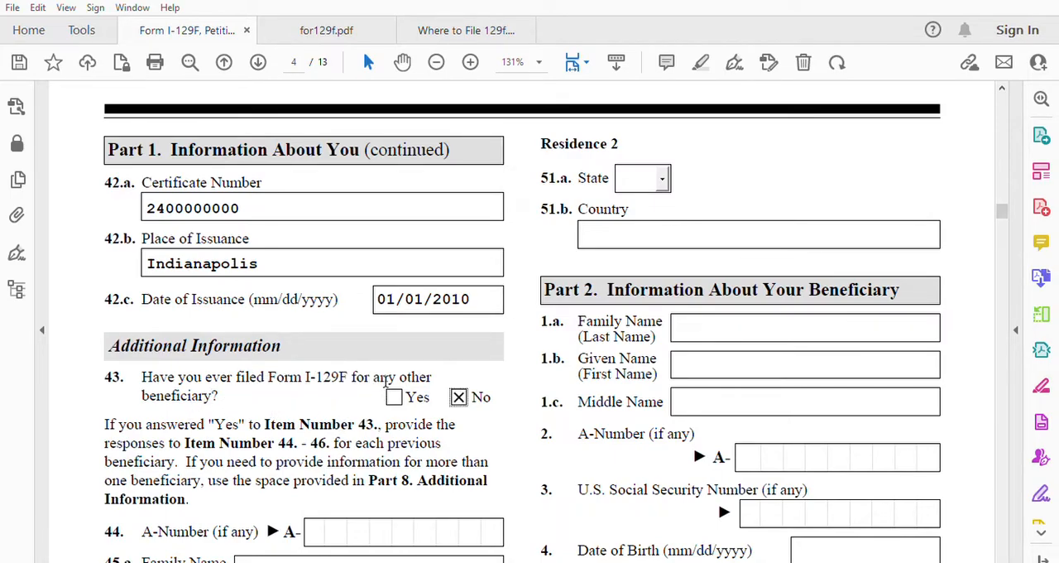
scroll(359, 489, down, 3)
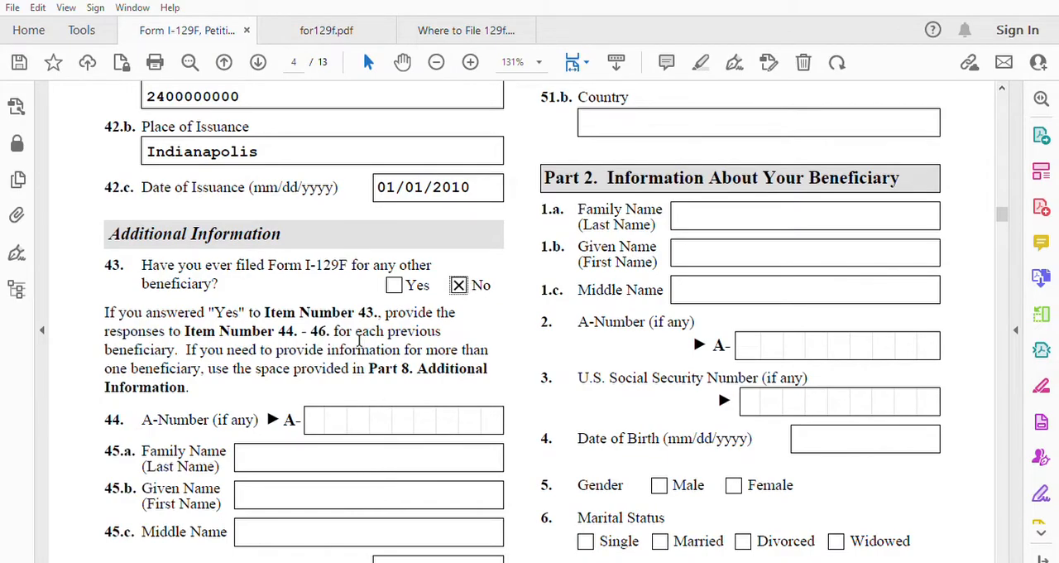
scroll(360, 341, down, 1)
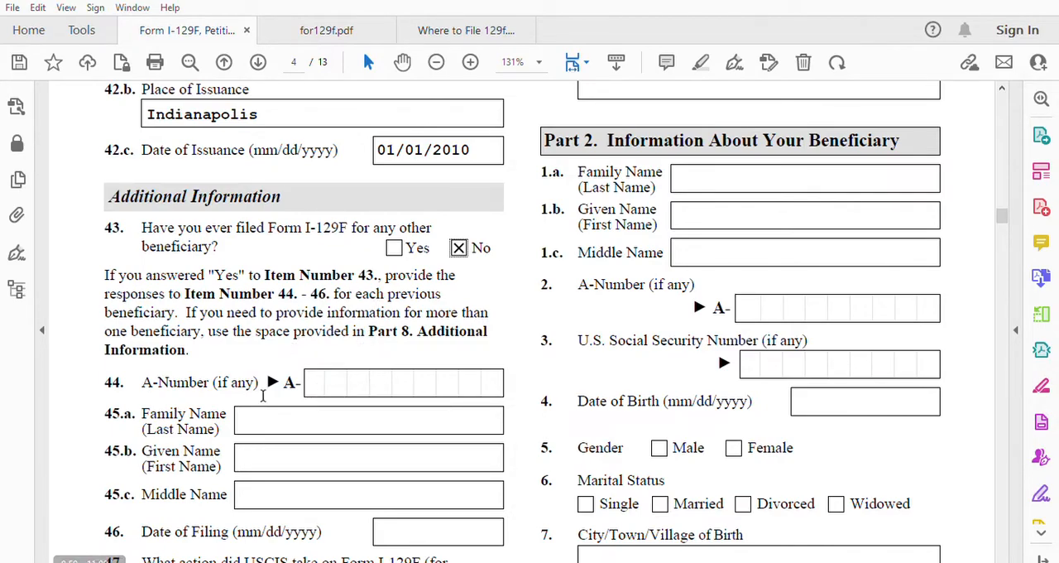
scroll(335, 362, down, 3)
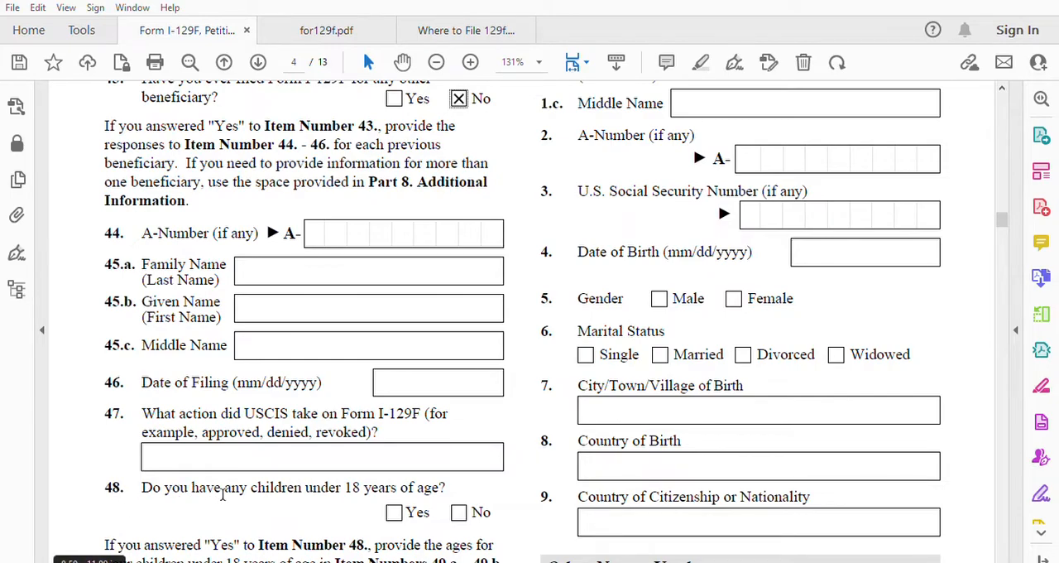
click(458, 512)
Step: Fill in Residence 1 with state IN in item 50.a and country USA in item 50.b
scroll(495, 433, down, 3)
scroll(494, 433, down, 2)
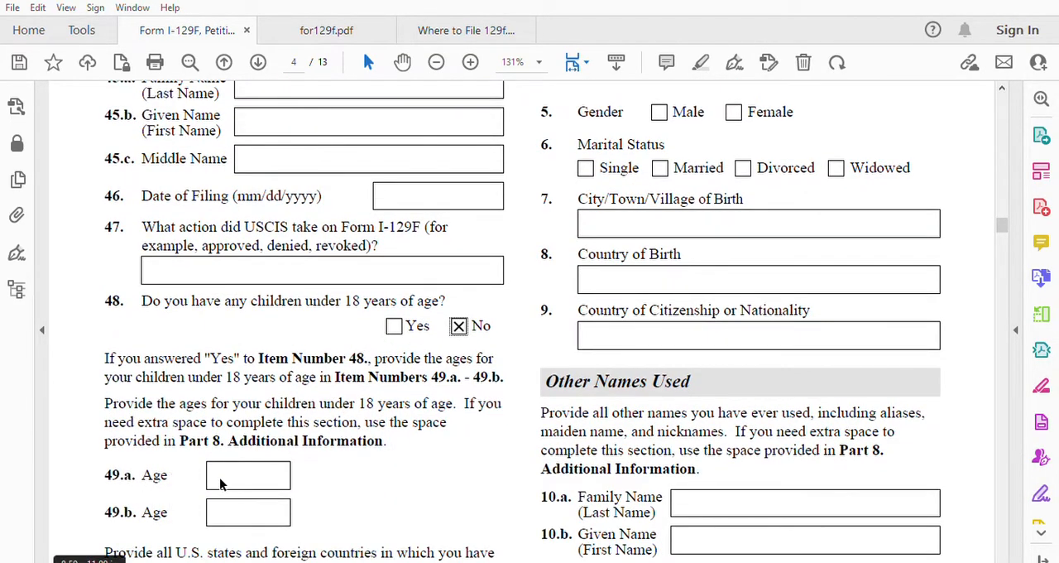
scroll(224, 487, down, 1)
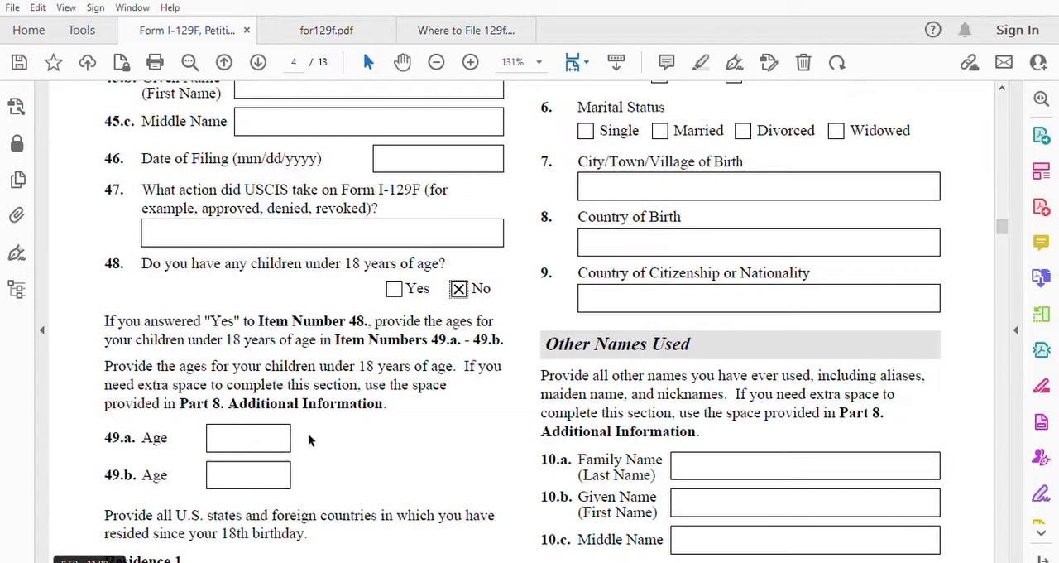
scroll(420, 418, down, 3)
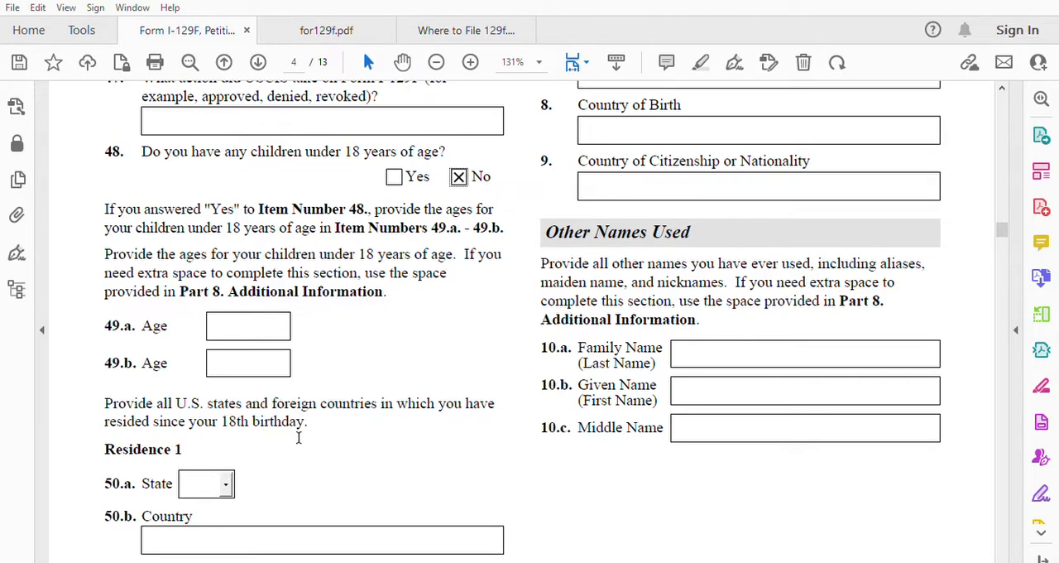
scroll(299, 446, down, 1)
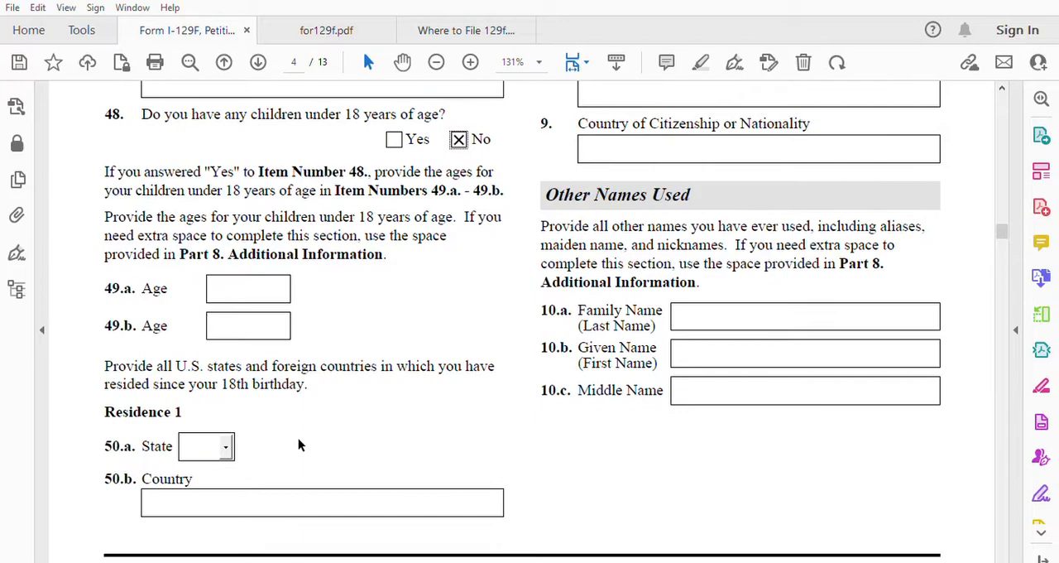
click(226, 444)
text(i)
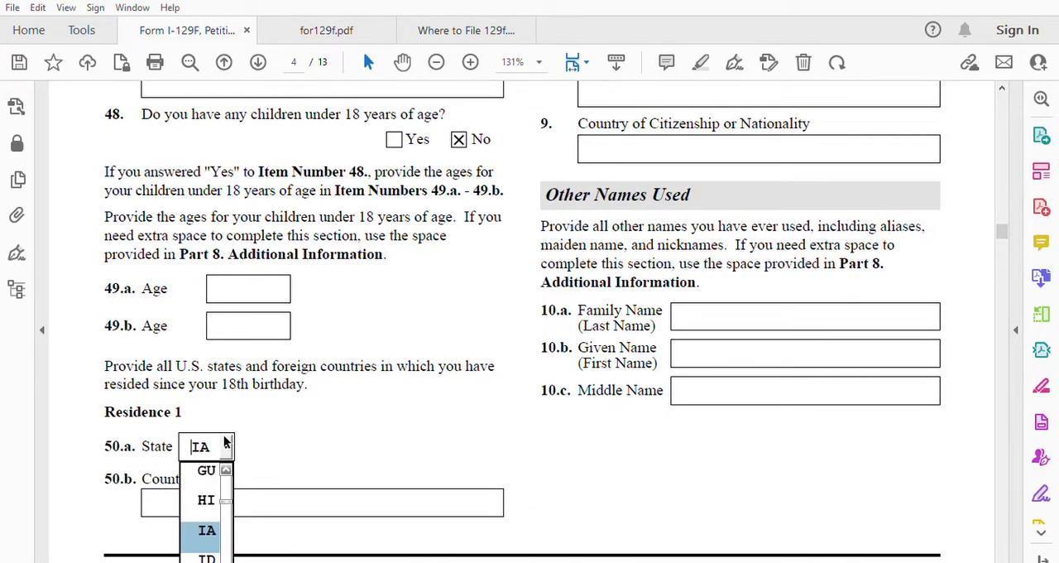
scroll(203, 505, down, 2)
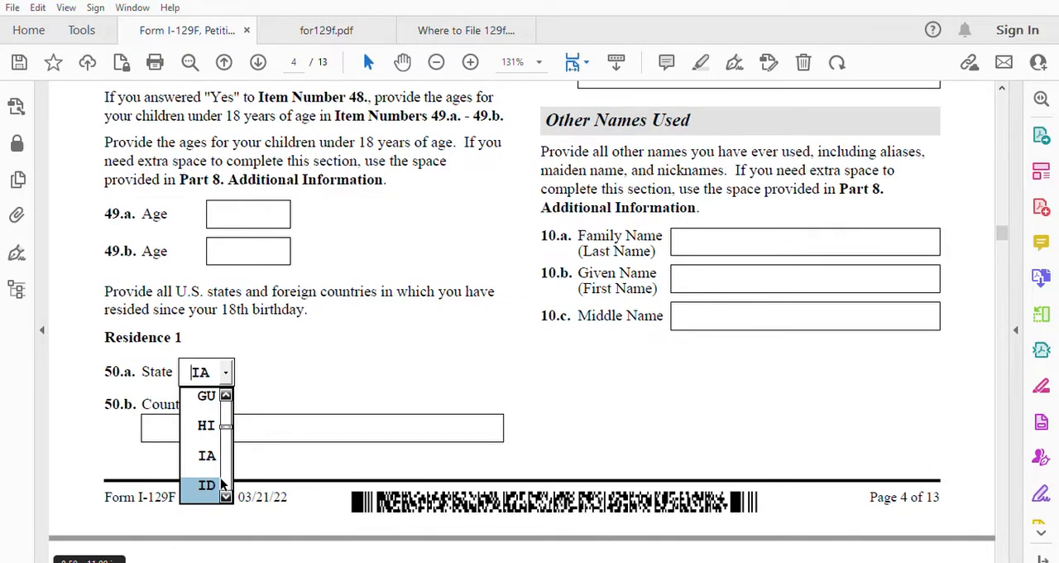
scroll(225, 478, down, 3)
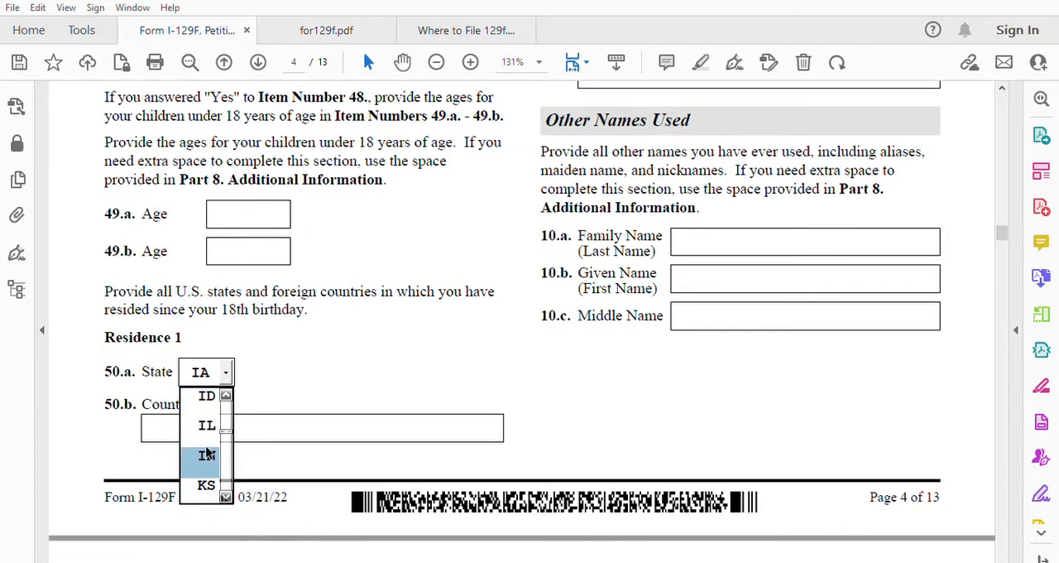
click(207, 455)
click(207, 415)
text(USA)
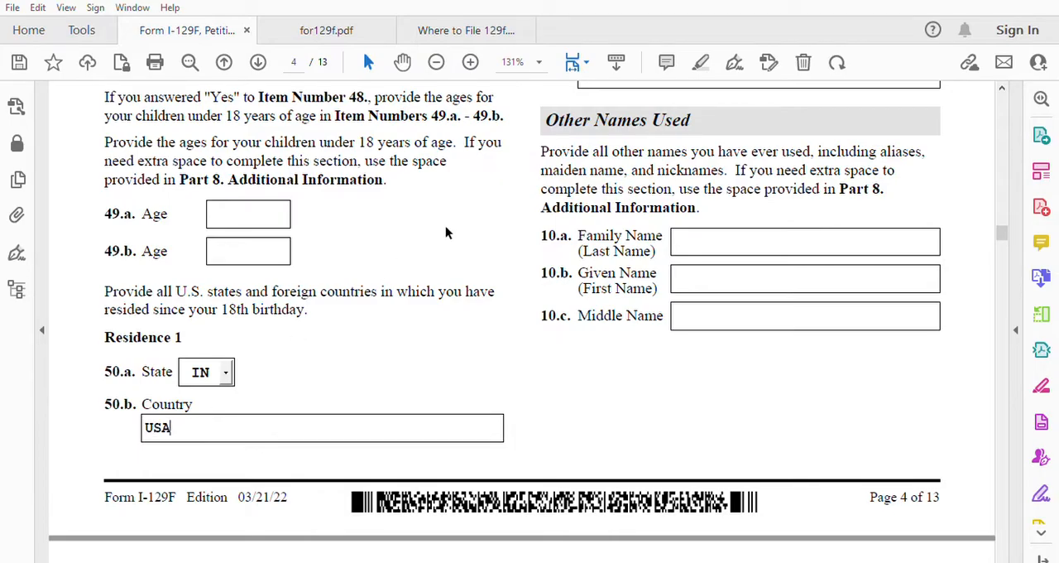
Step: Enter Morocco as the country of Residence 2 in item 51.b
scroll(499, 300, up, 12)
scroll(499, 306, up, 4)
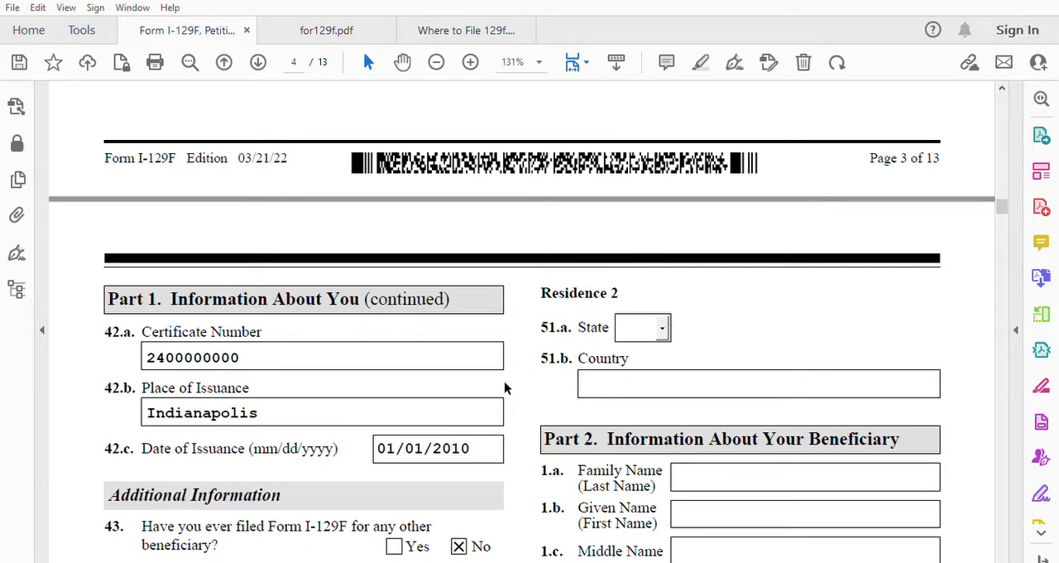
text(Morocco)
Step: Enter the beneficiary's family name and given name in Part 2, items 1.a and 1.b
scroll(788, 352, down, 3)
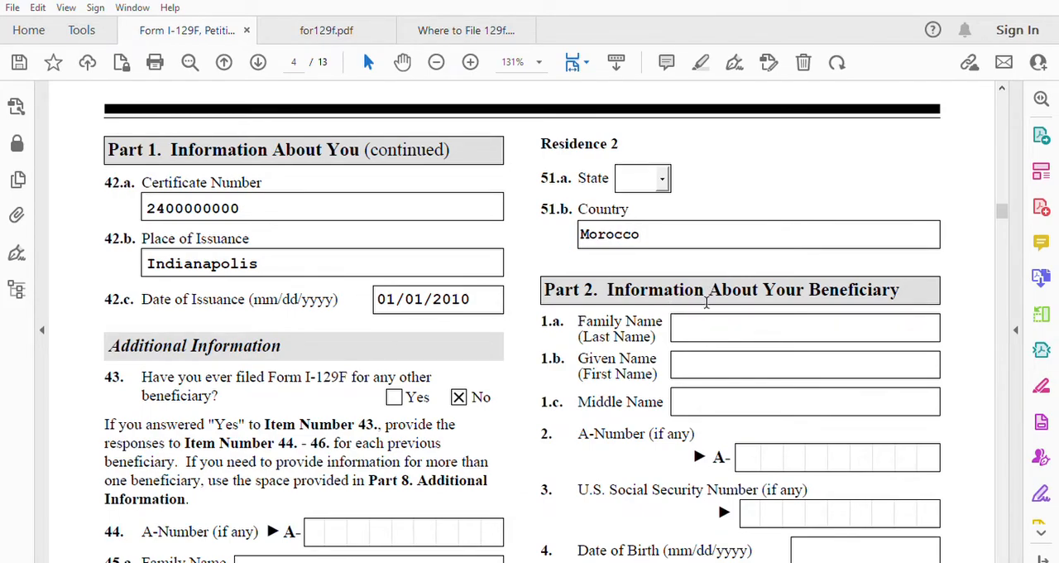
scroll(703, 301, down, 1)
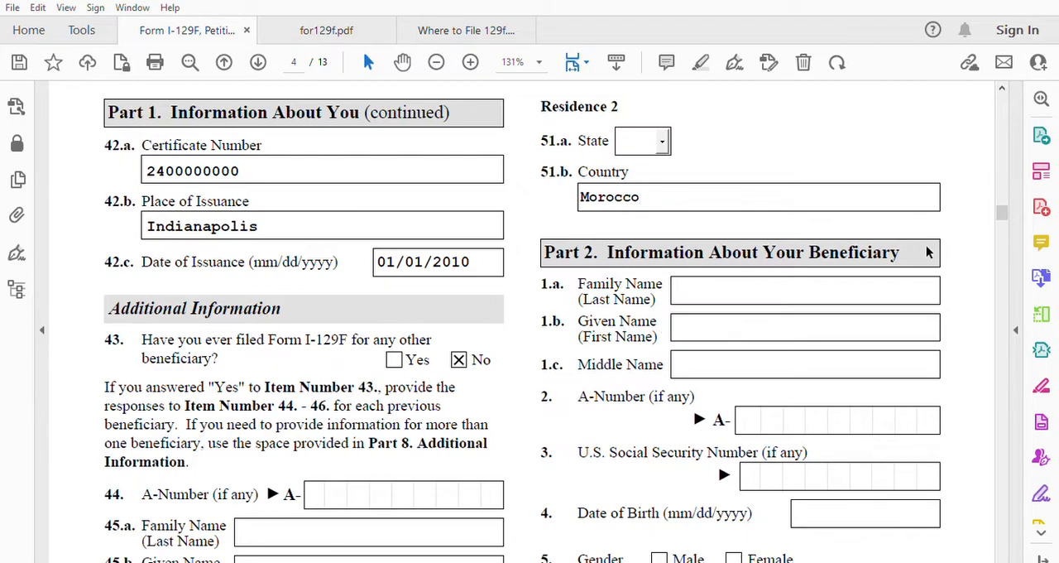
click(717, 280)
click(695, 321)
click(699, 354)
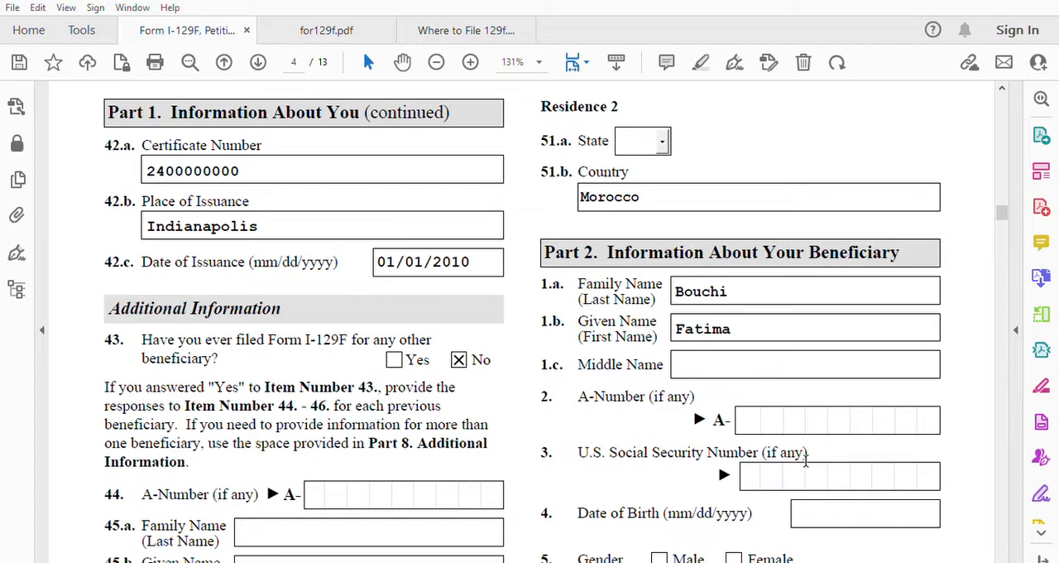
Step: Fill in the beneficiary's date of birth in item 4 of Part 2
scroll(842, 470, down, 1)
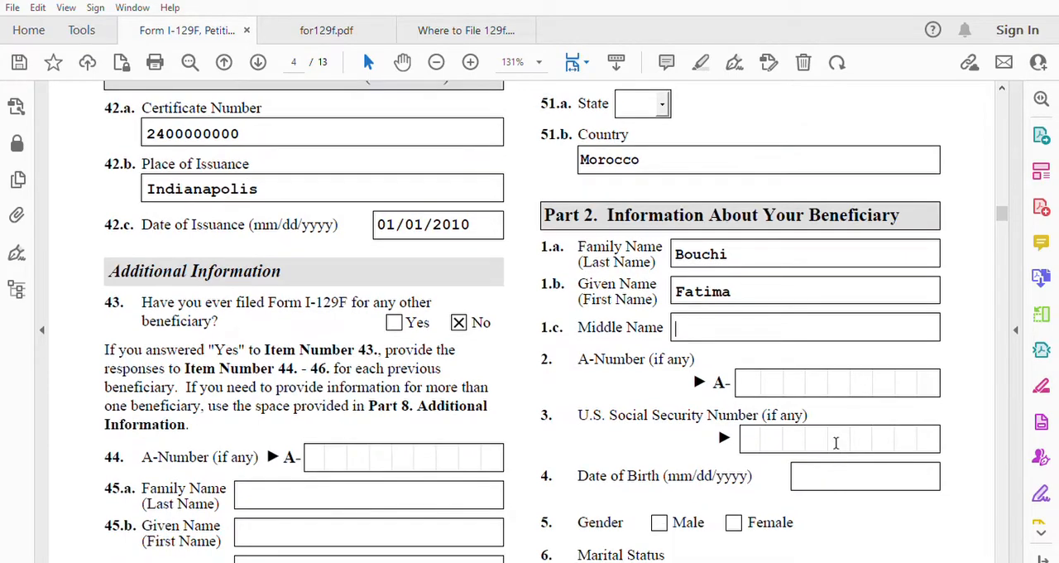
click(809, 468)
text(01/01/)
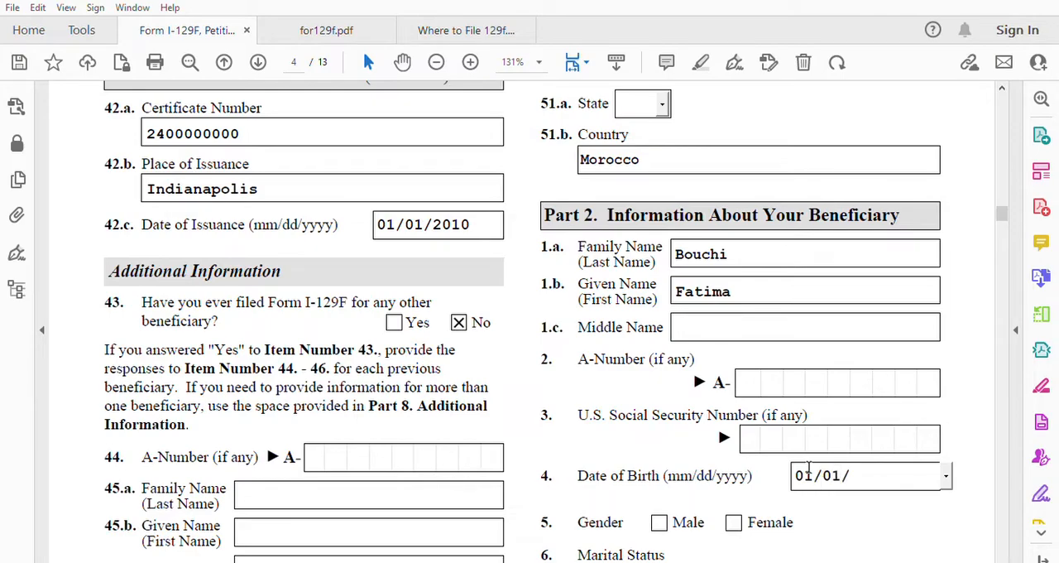
text(1990)
Step: Mark the beneficiary's gender as Female in item 5 and marital status as Married in item 6
scroll(808, 469, down, 2)
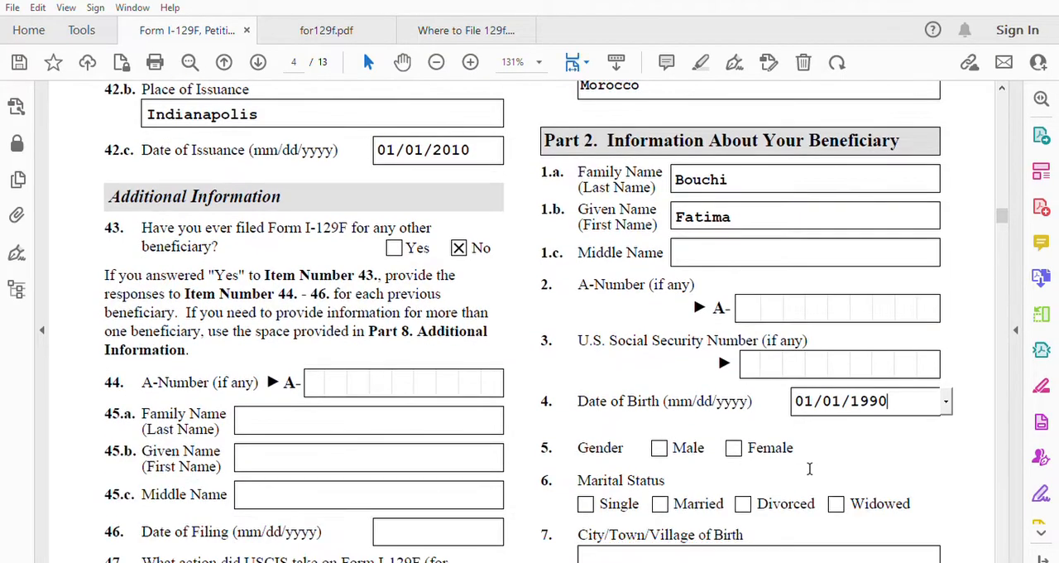
click(734, 448)
scroll(830, 457, down, 2)
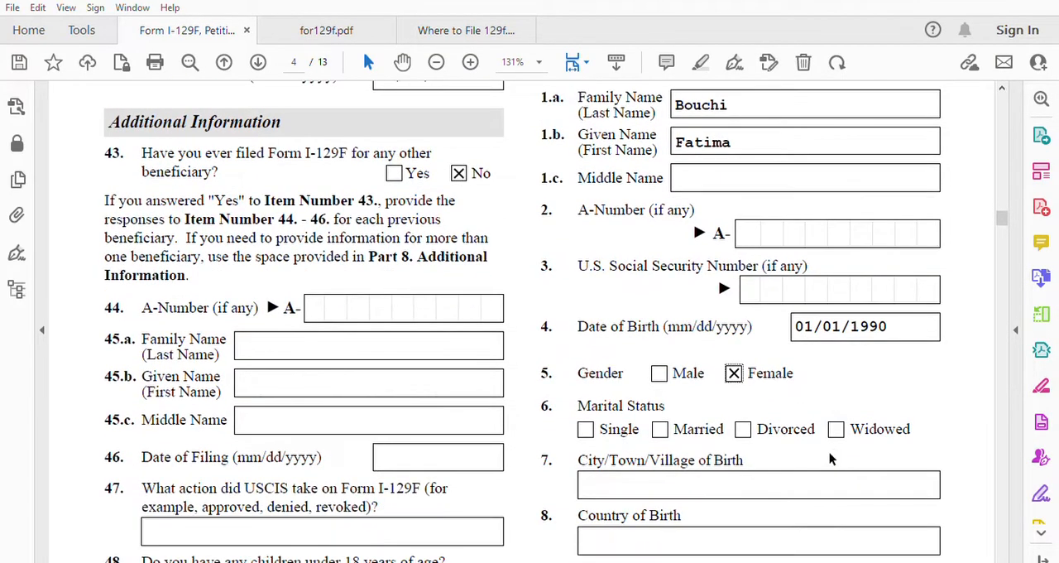
click(661, 428)
Step: Enter Khenifra as the beneficiary's city of birth in item 7 and Morocco as the country of birth in item 8
click(677, 482)
text(Khenifra)
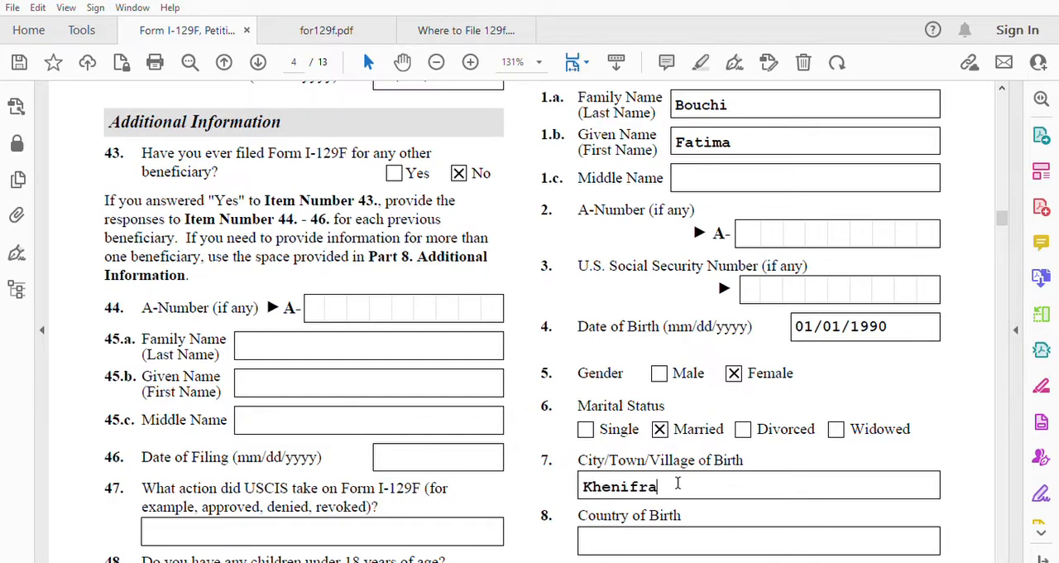
scroll(678, 483, down, 2)
click(660, 463)
text(Morocc)
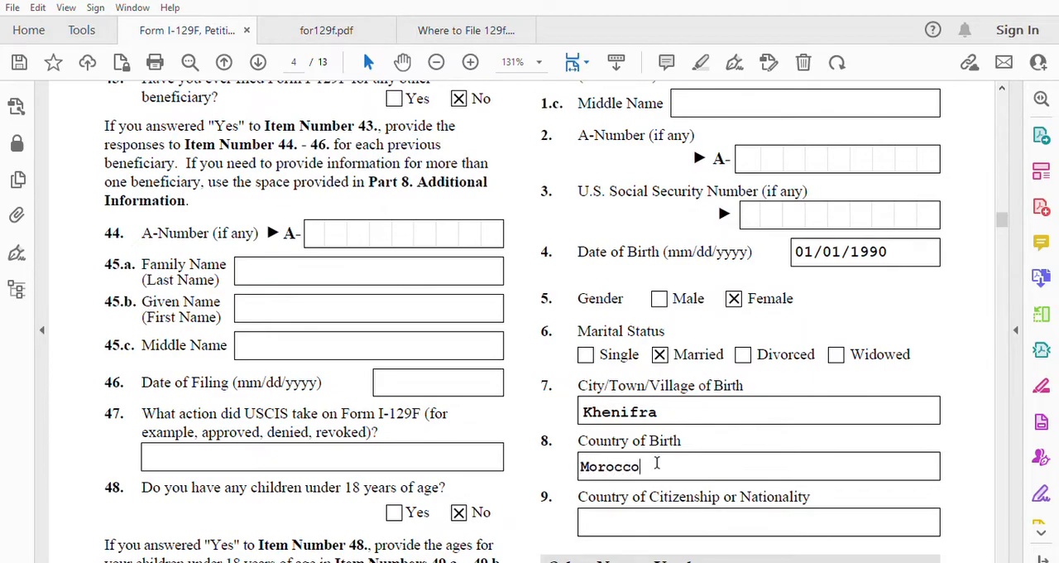
text(o)
Step: Enter Morocco as the beneficiary's country of citizenship or nationality in item 9
click(765, 516)
text(Morocco)
Step: Leave the Other Names Used section blank and enter the beneficiary's full name as the In Care Of Name in item 11.a
scroll(765, 515, down, 1)
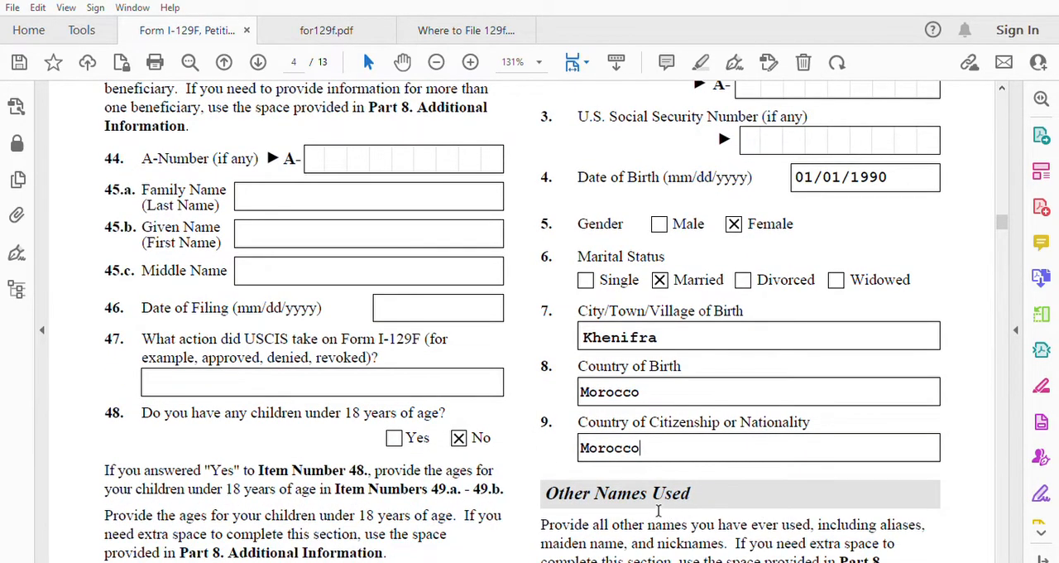
scroll(720, 489, down, 2)
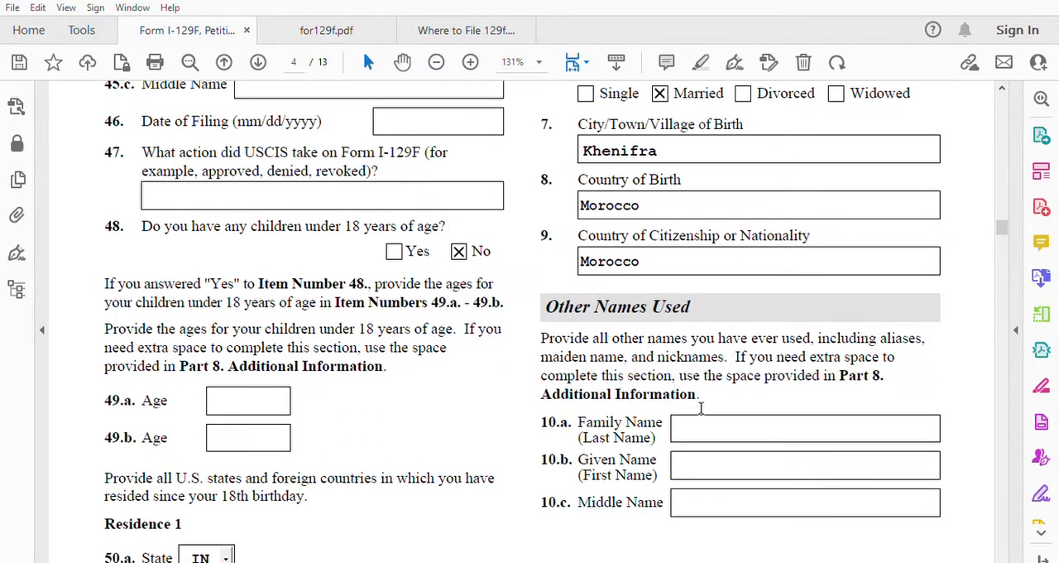
scroll(729, 433, down, 7)
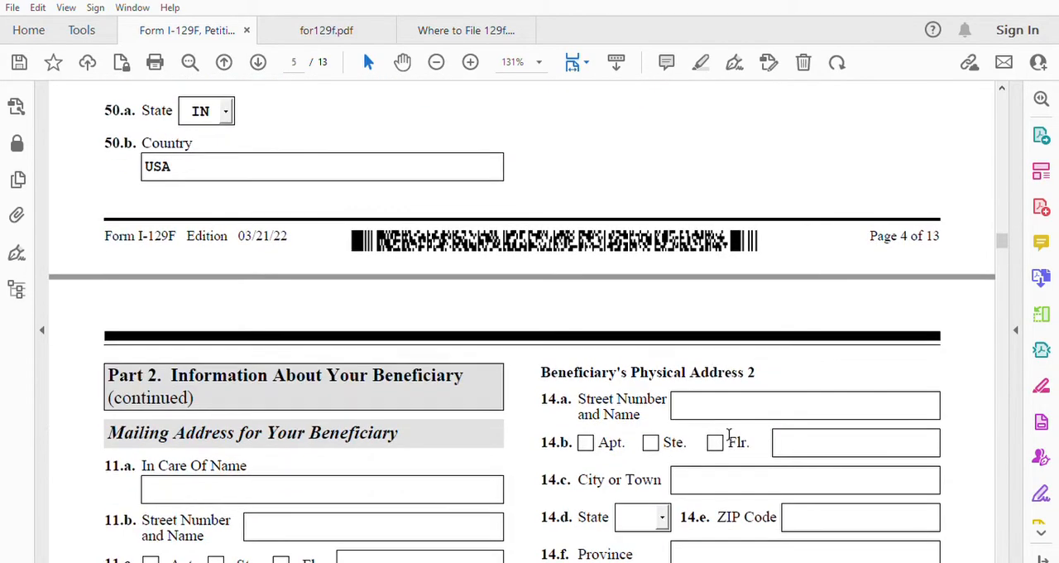
scroll(729, 434, down, 1)
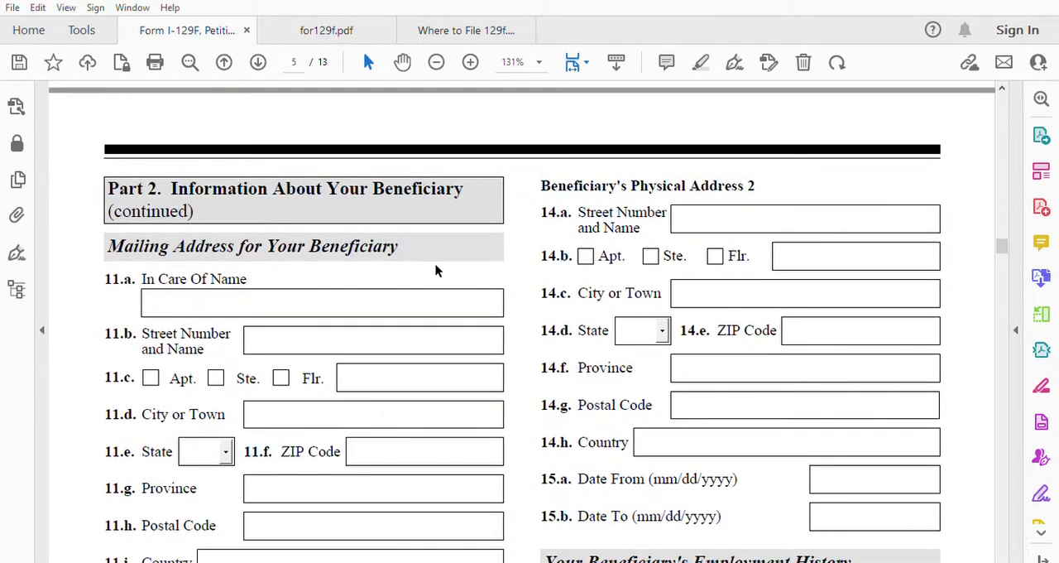
click(222, 295)
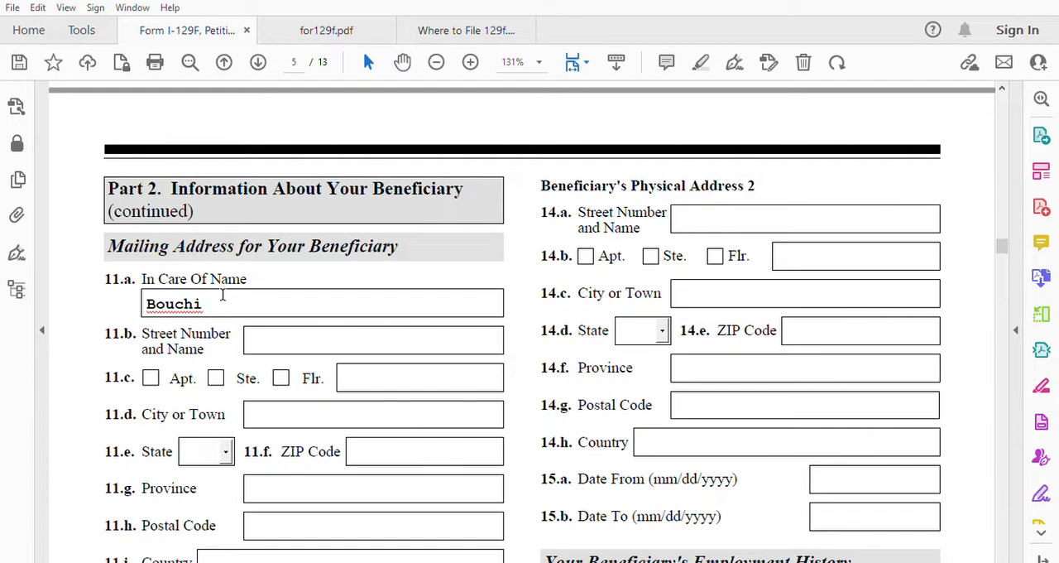
Step: Enter the beneficiary's street number and name for the mailing address in item 11.b
click(260, 325)
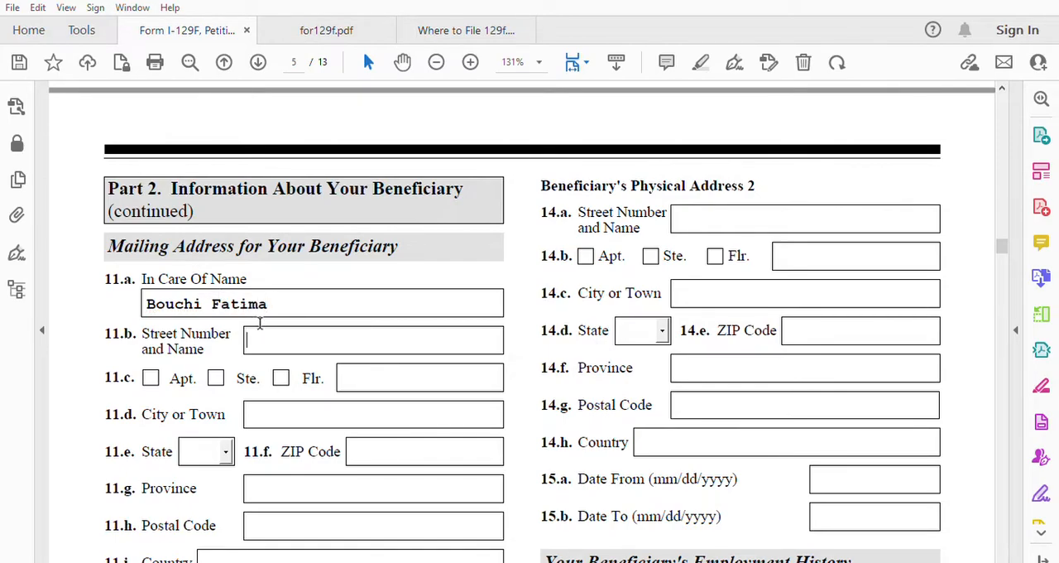
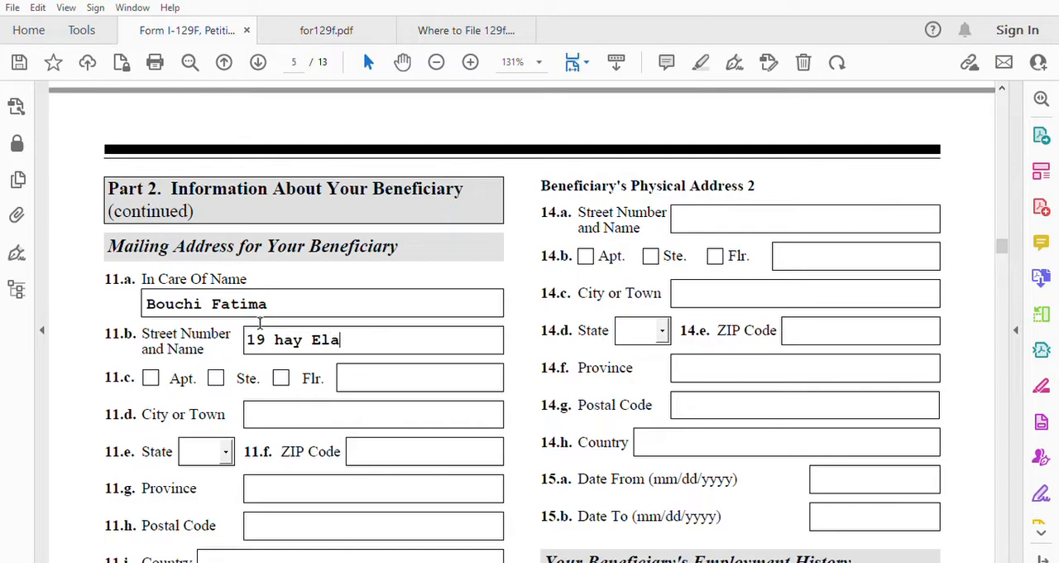
Step: Enter the city or town in item 11.d and the province in item 11.g of the beneficiary's mailing address
click(279, 407)
text(khenifra)
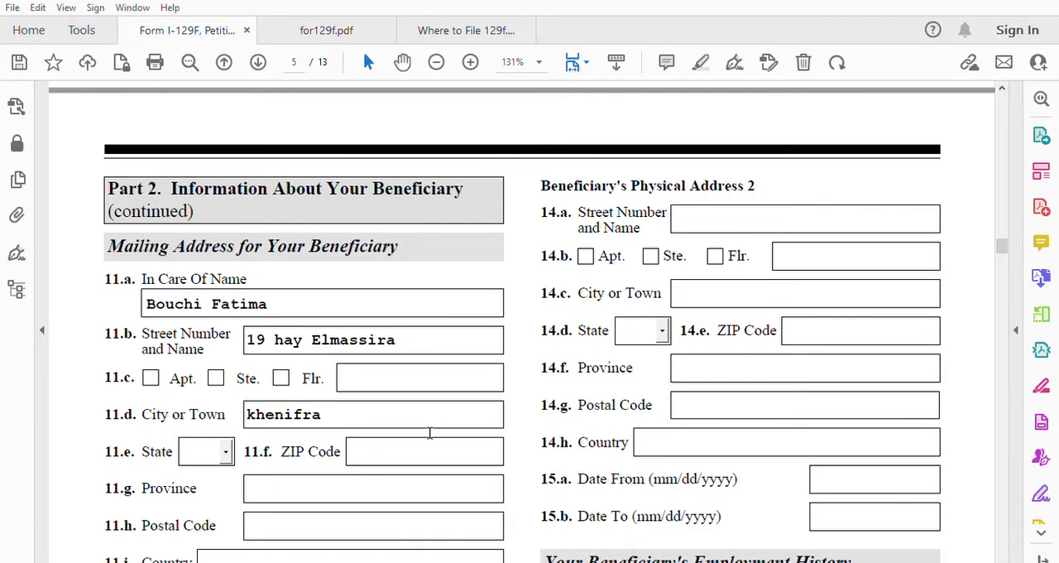
scroll(236, 478, down, 2)
click(267, 406)
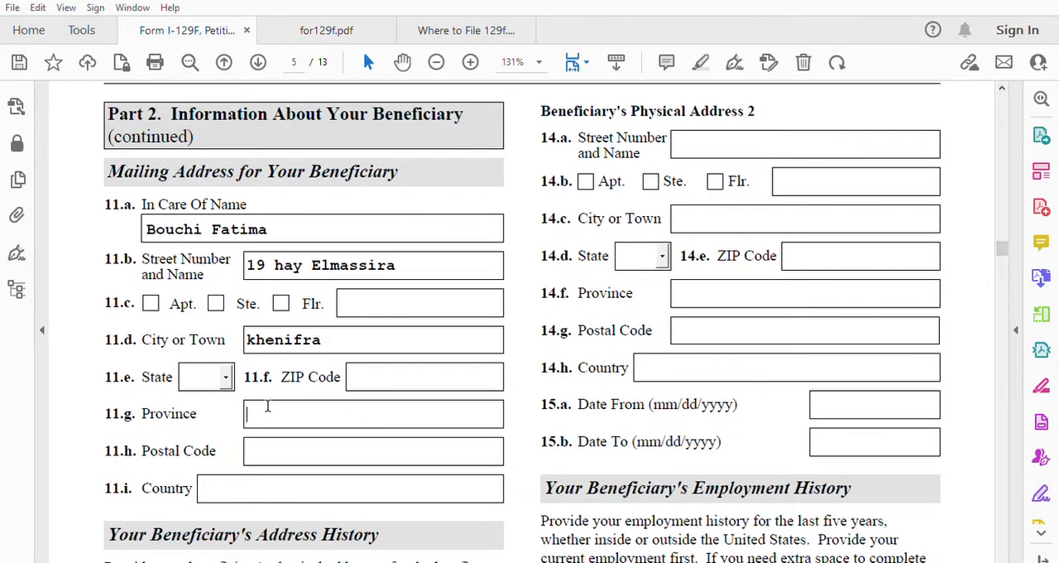
text(Khenifra)
Step: Enter the mailing address postal code in item 11.h and Morocco as the country in item 11.i
click(253, 447)
text(5400)
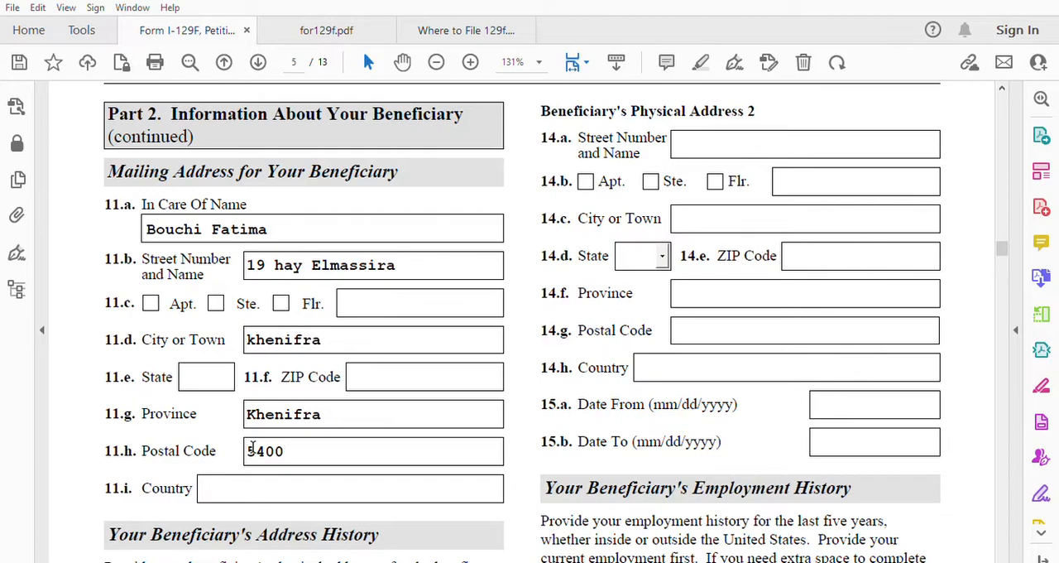
click(252, 482)
text(Morocco)
Step: Review the beneficiary's Address History instructions, the Physical Address 1 fields and the employer sections that follow
scroll(252, 483, down, 3)
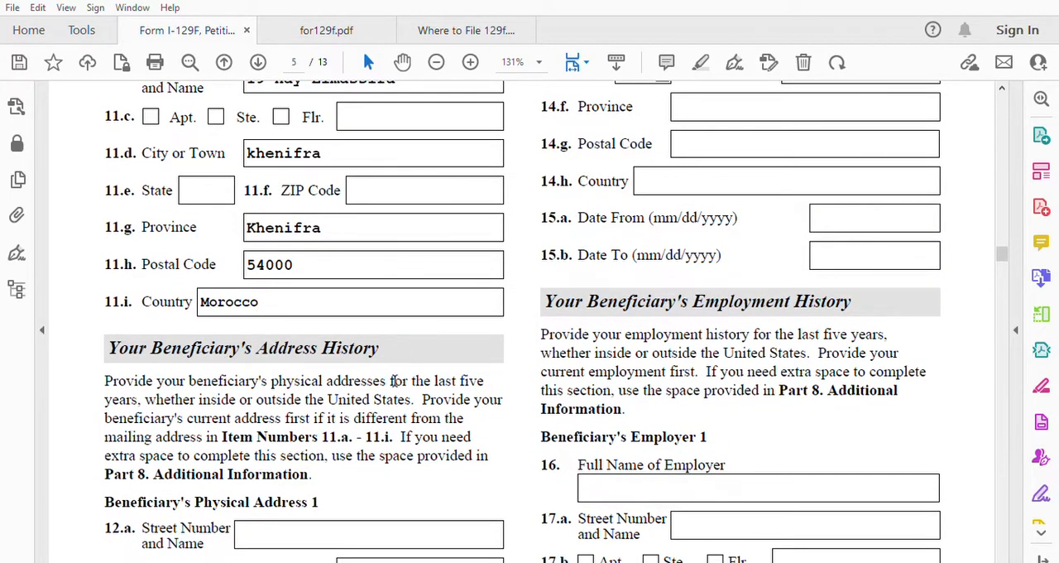
scroll(374, 397, down, 1)
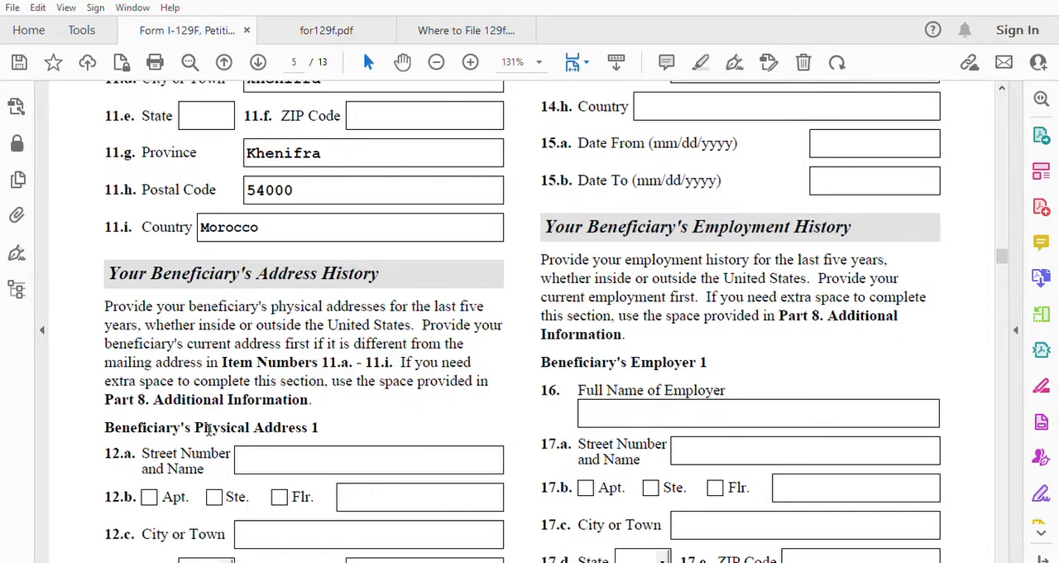
scroll(212, 424, down, 1)
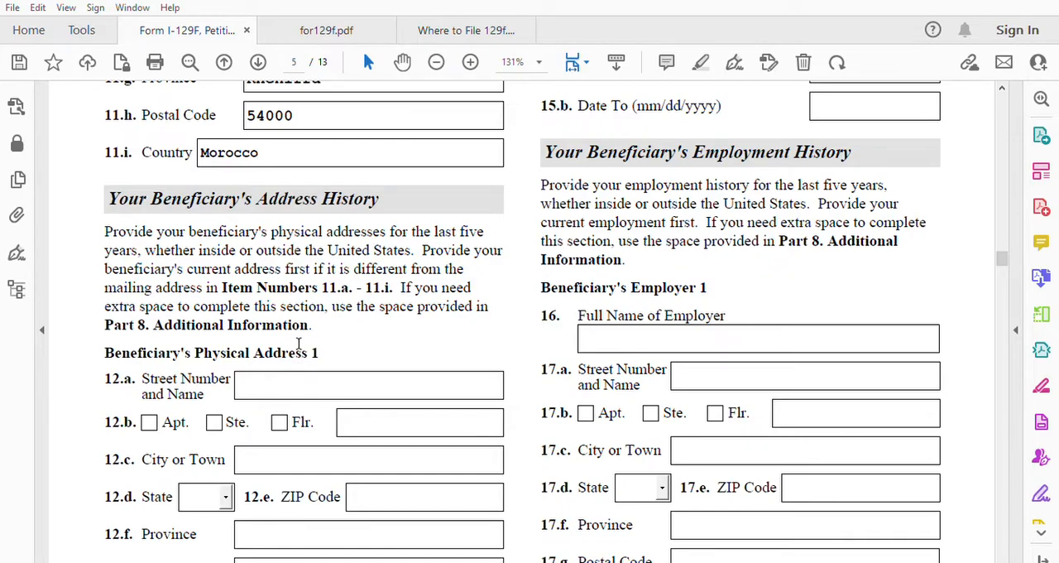
scroll(282, 425, down, 1)
scroll(288, 428, down, 4)
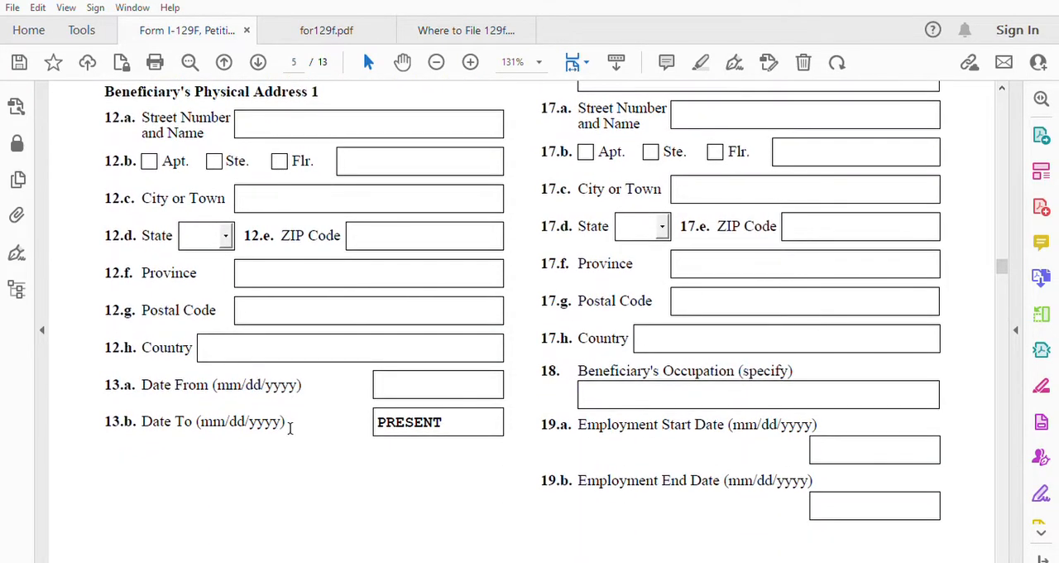
scroll(286, 420, down, 3)
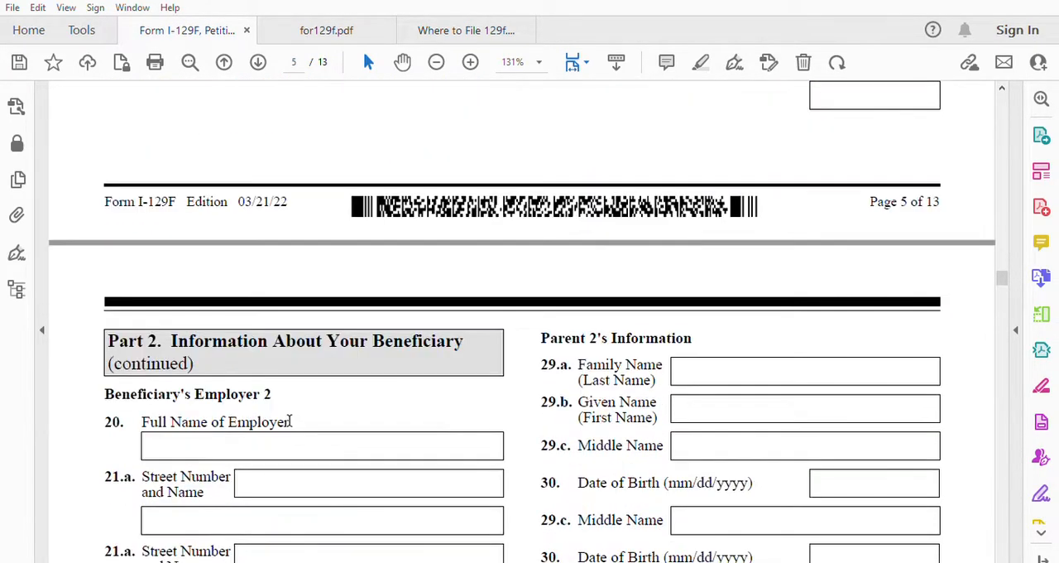
scroll(399, 373, up, 10)
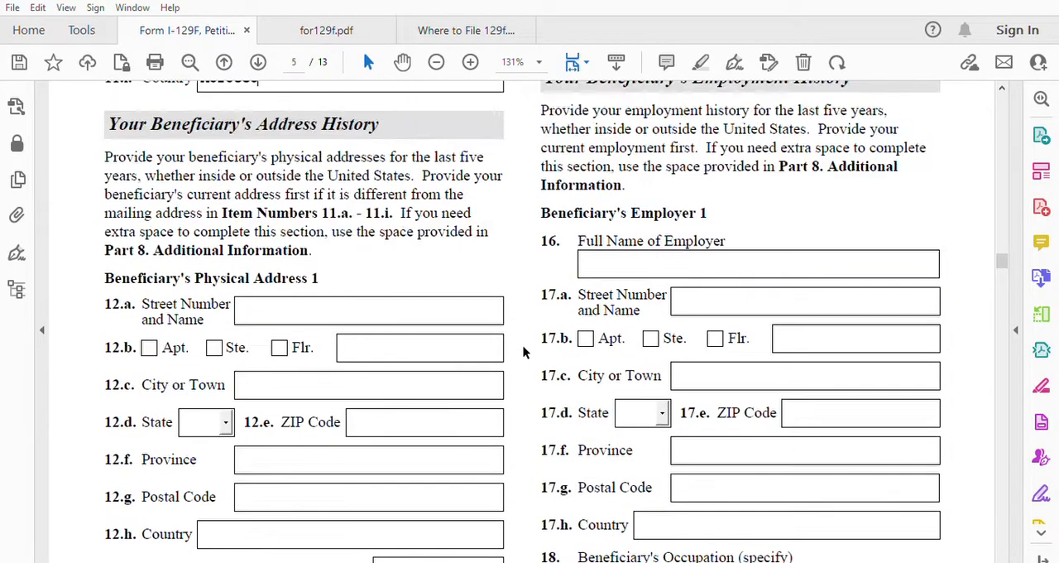
Step: Enter the beneficiary's street number and name for Physical Address 2 in item 14.a
scroll(524, 351, up, 3)
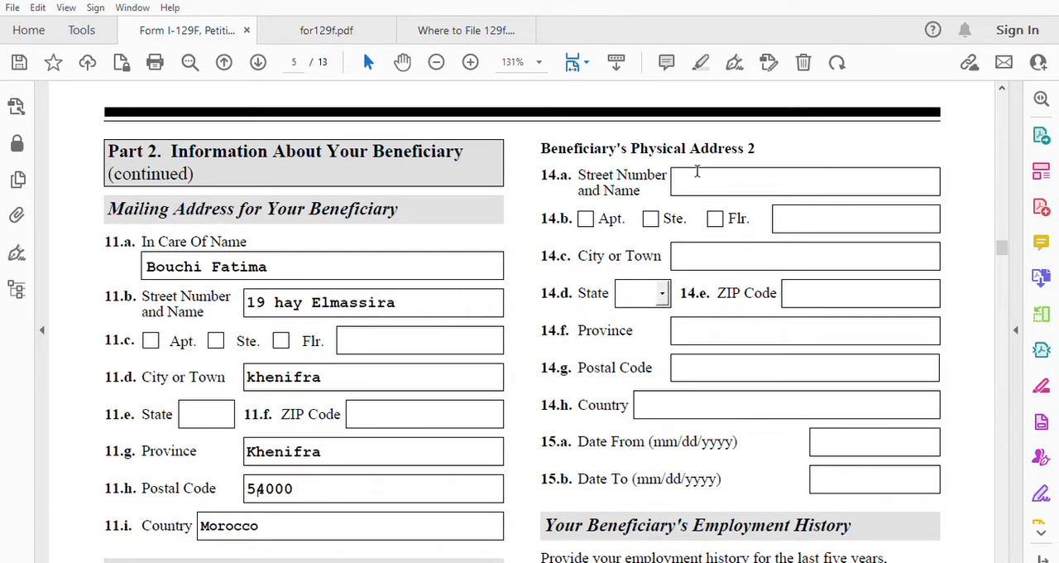
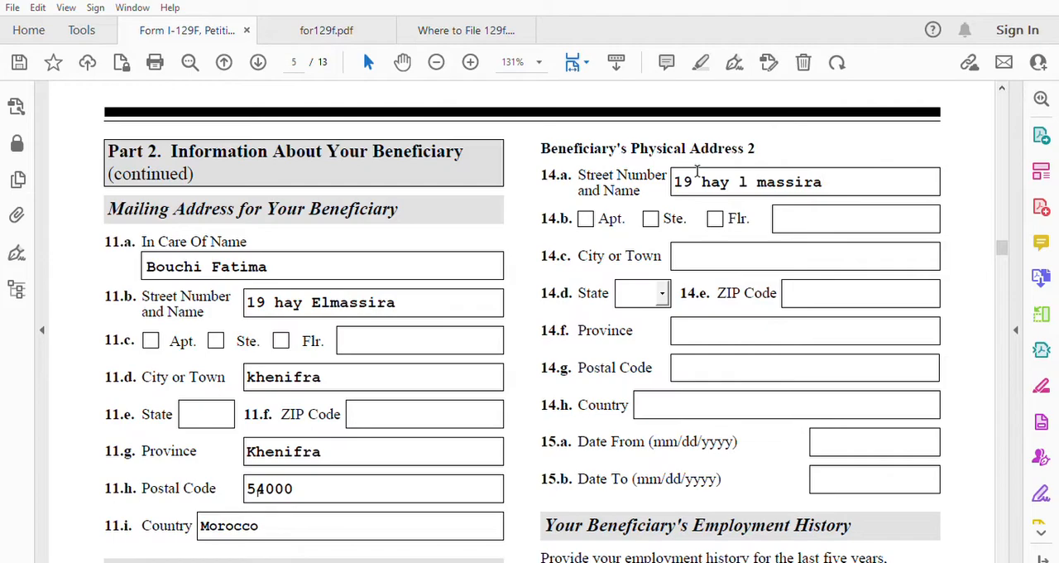
Step: Enter the city or town in item 14.c and the province in item 14.f of Physical Address 2
click(692, 245)
text(Khenifra)
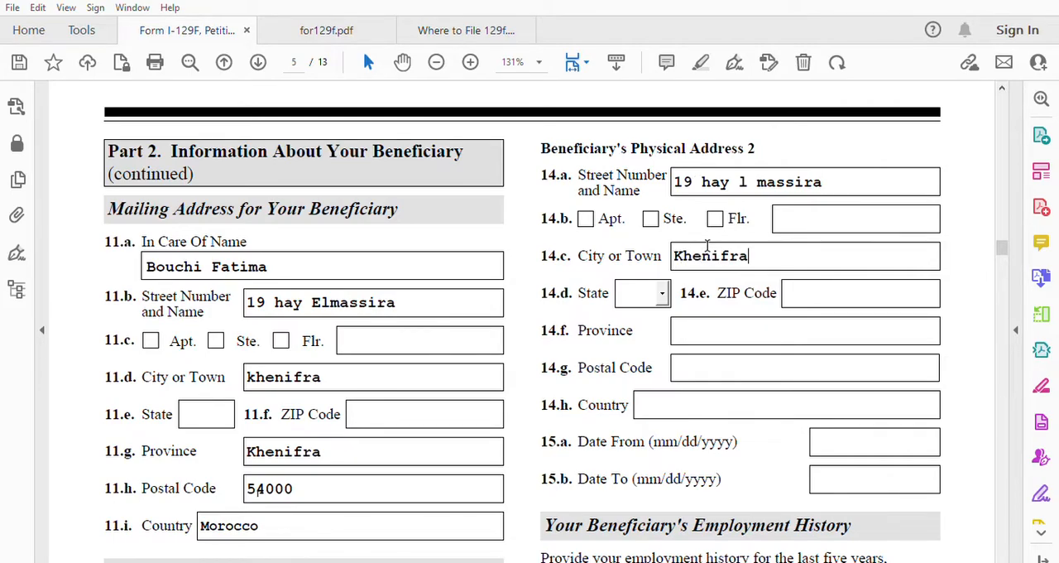
click(696, 326)
text(Khenifra)
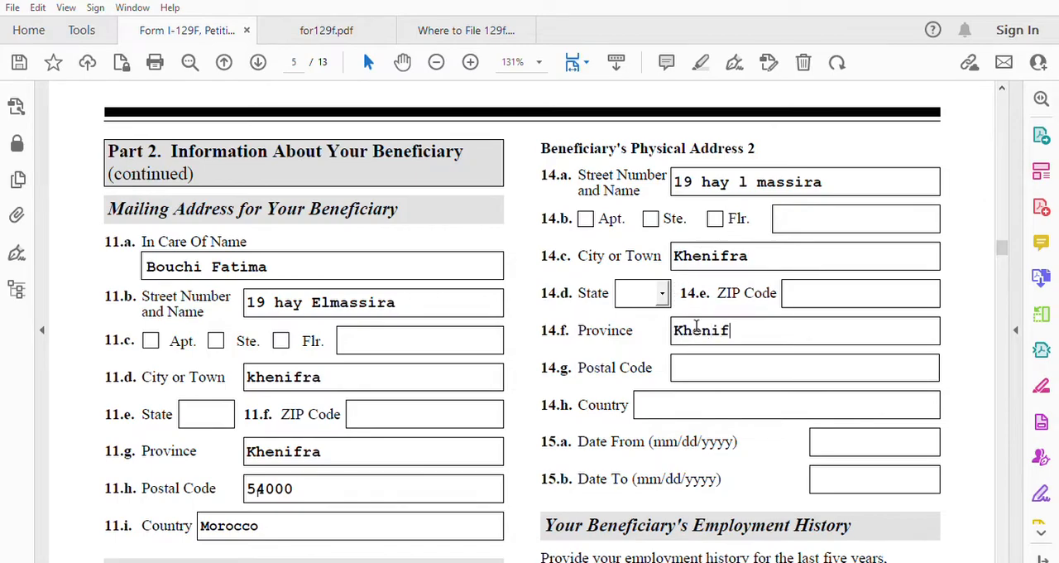
Step: Enter the Physical Address 2 postal code in item 14.g and Morocco as the country in item 14.h
click(716, 360)
text(5400)
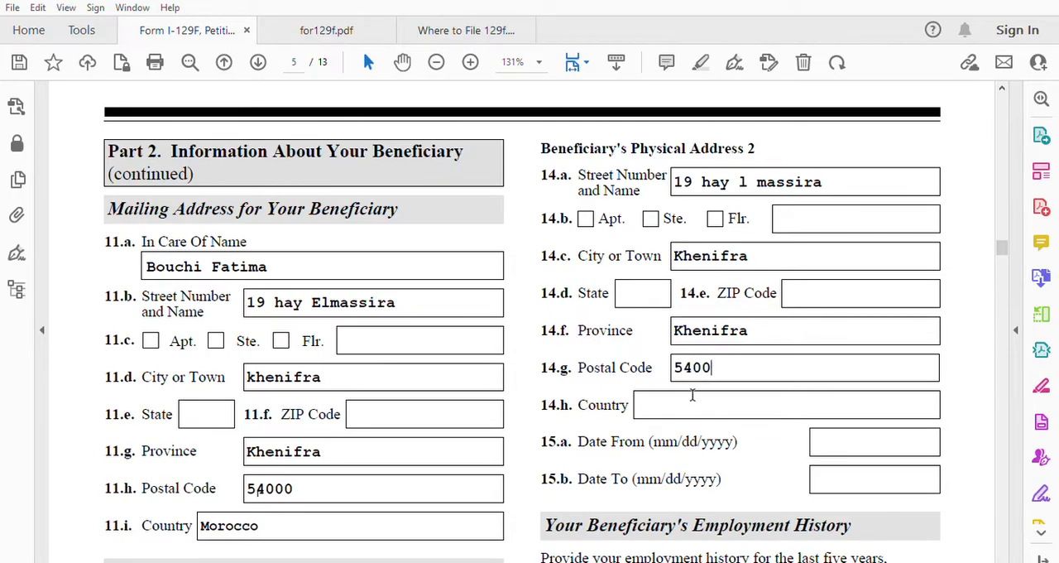
text(Morocco)
Step: Set the Date From for Physical Address 2 in item 15.a to 01/01/1990
click(842, 438)
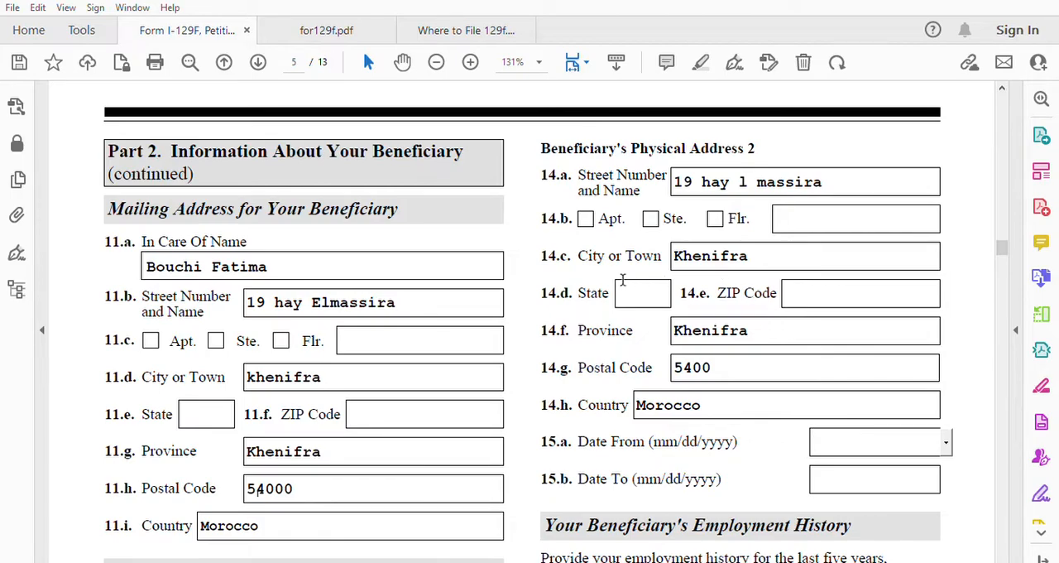
click(862, 436)
text(01/01/1990)
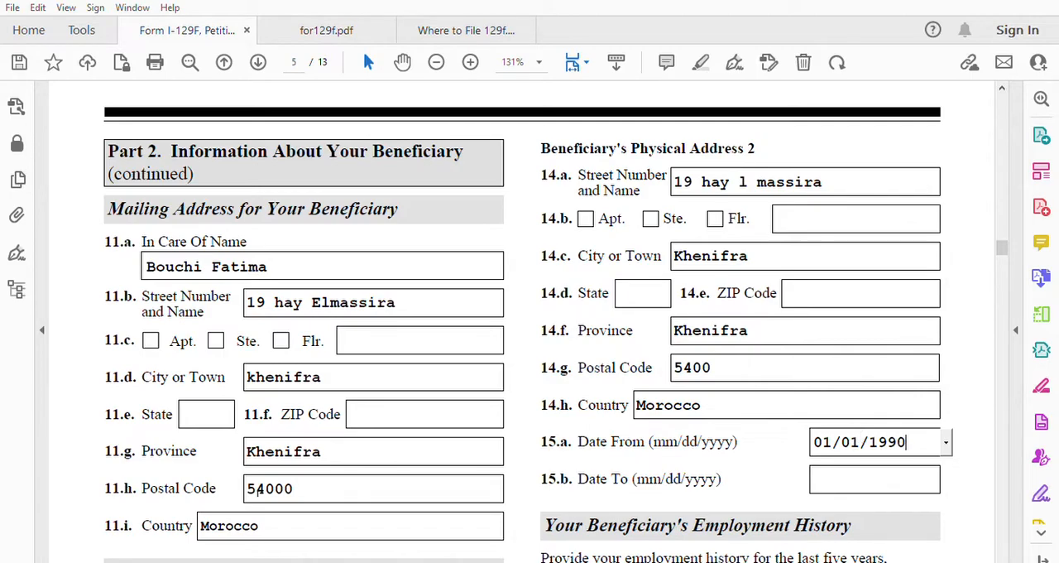
Step: Open the Date To field in item 15.b of Physical Address 2 for entry
click(824, 473)
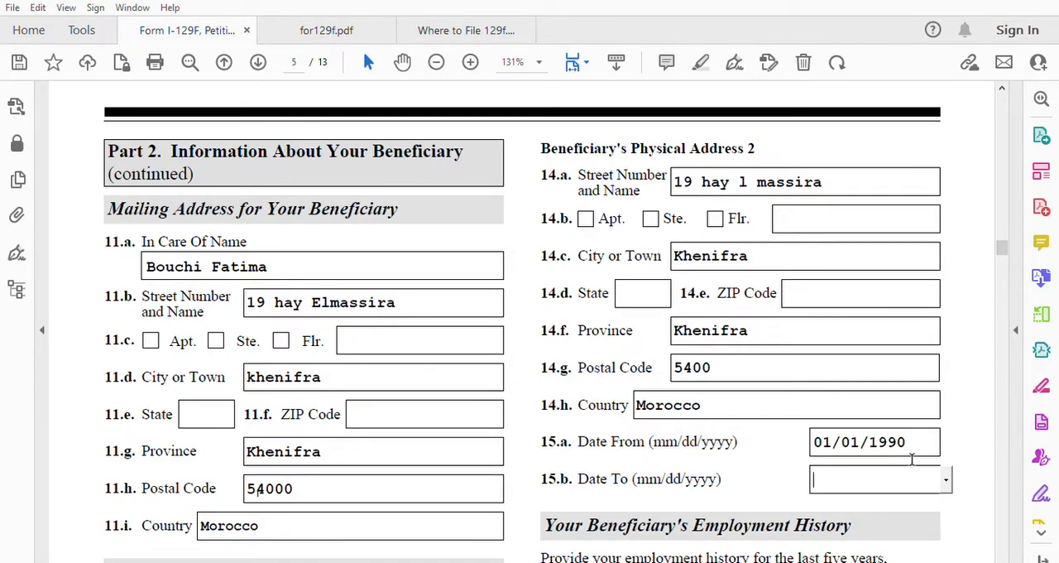
scroll(749, 460, down, 5)
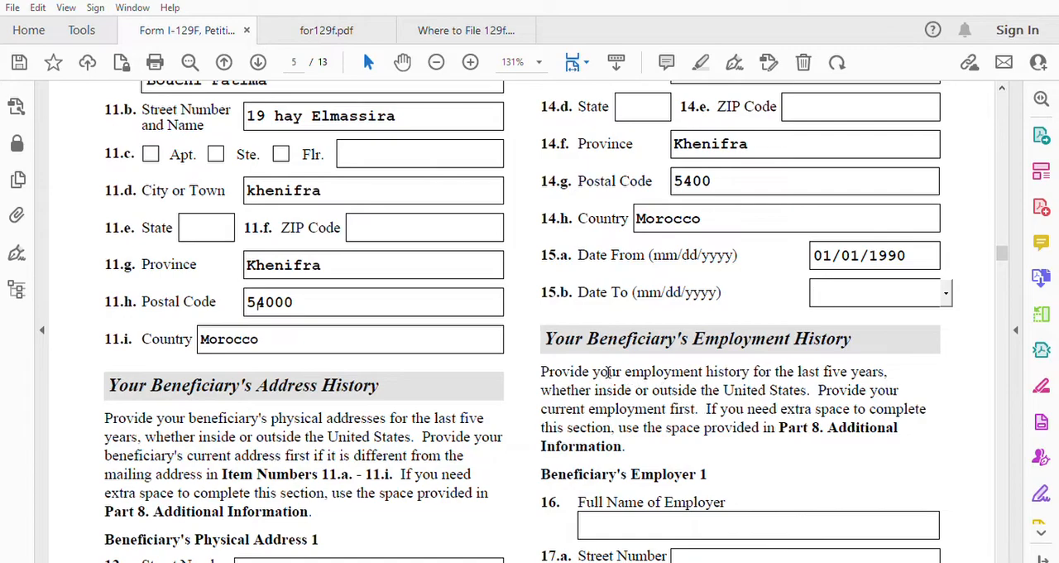
scroll(725, 401, up, 2)
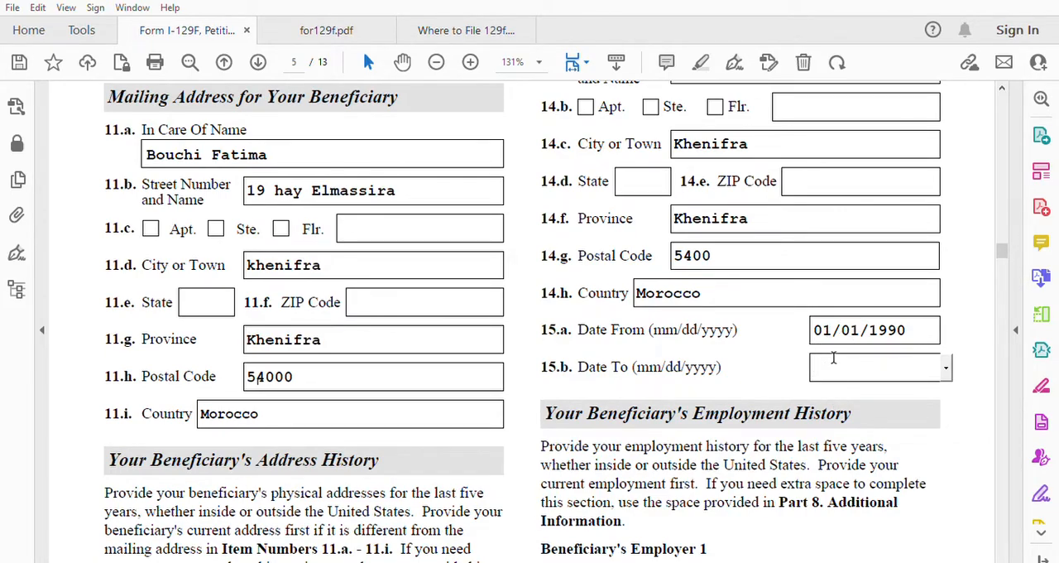
Step: Enter Not Employed as the full name of Beneficiary's Employer 1 in item 16
scroll(785, 410, down, 5)
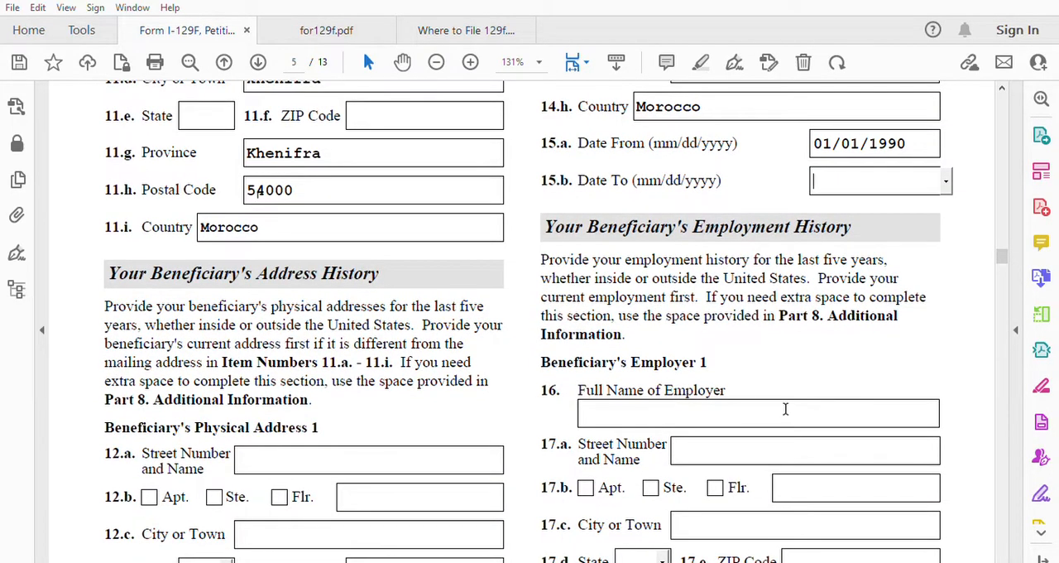
click(644, 415)
text(N)
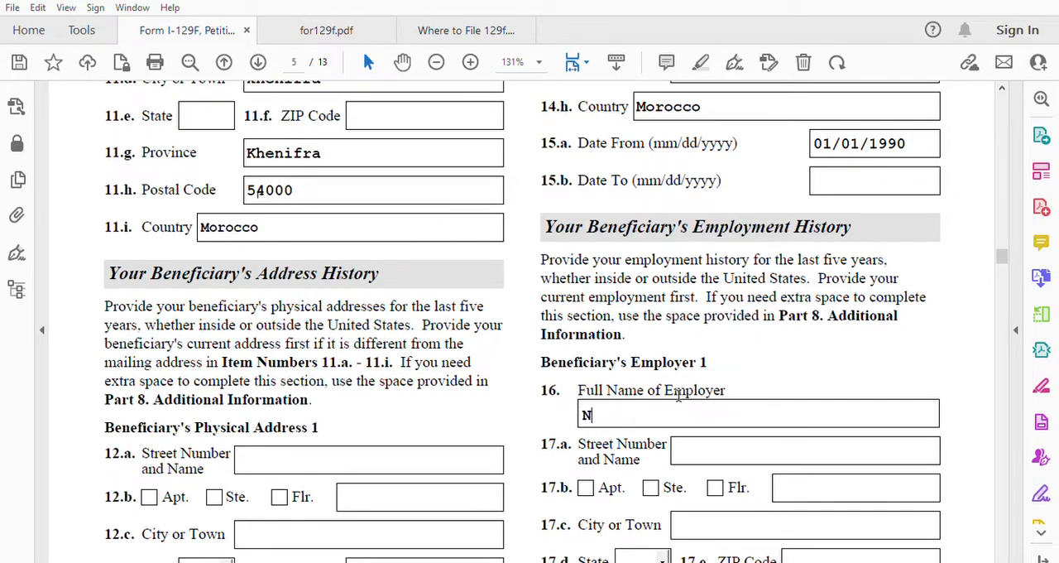
text(ot Employed)
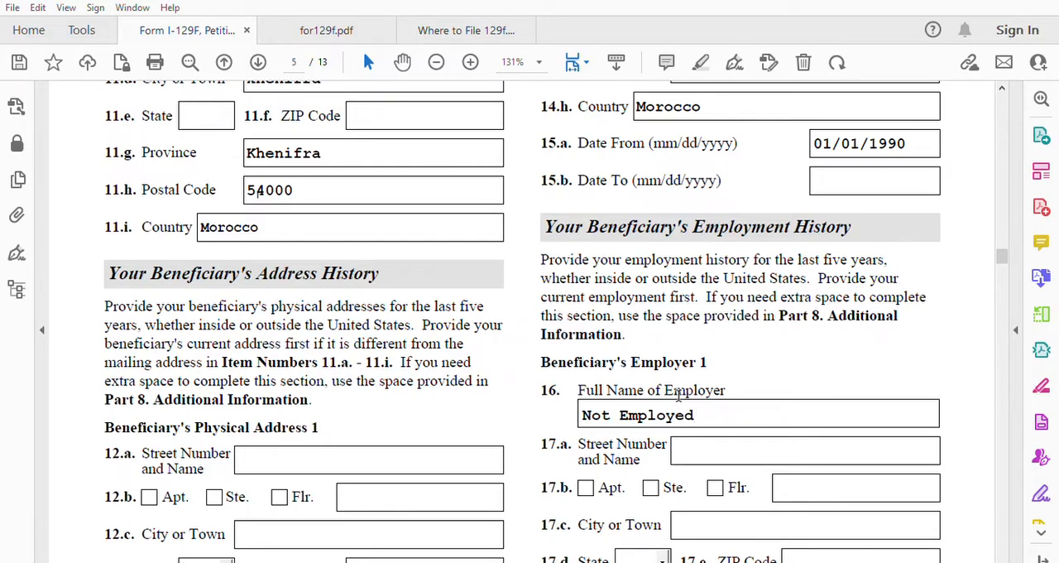
Step: Look through the remaining Employer 1 items 17.a to 19.b and the Employer 2 items 20 to 23.b
scroll(770, 447, down, 6)
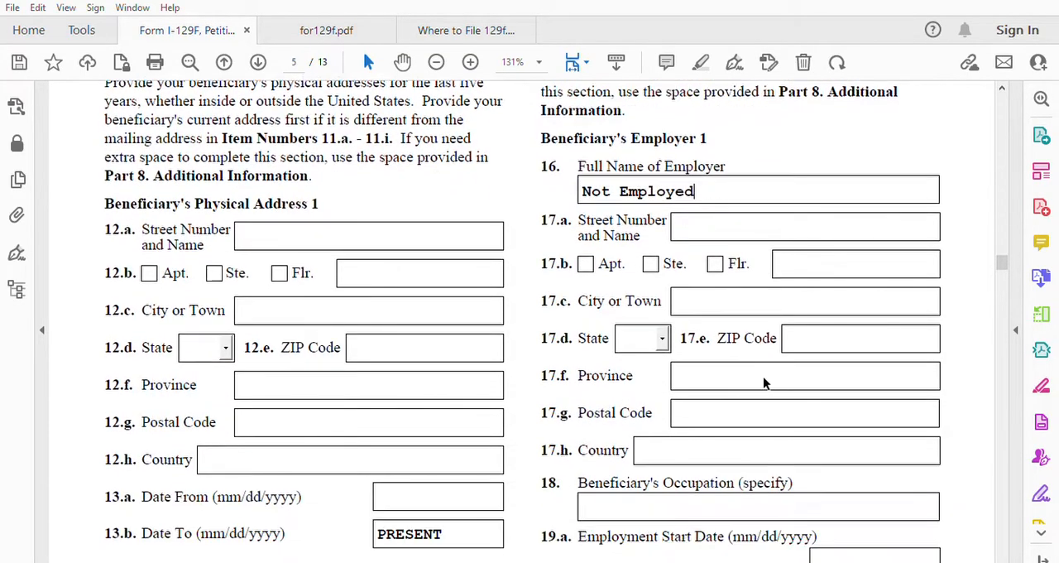
scroll(764, 403, down, 4)
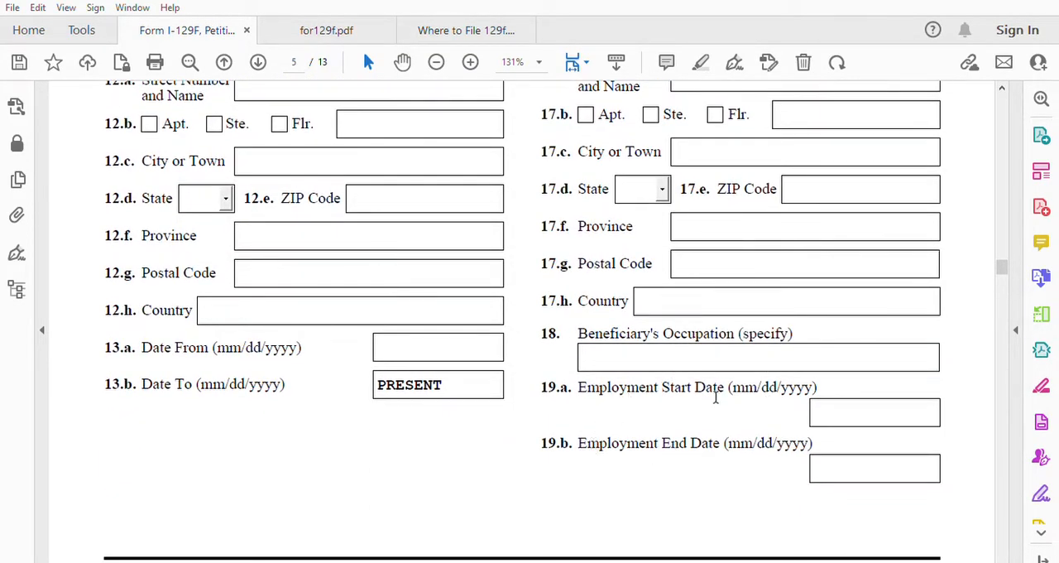
scroll(776, 505, up, 2)
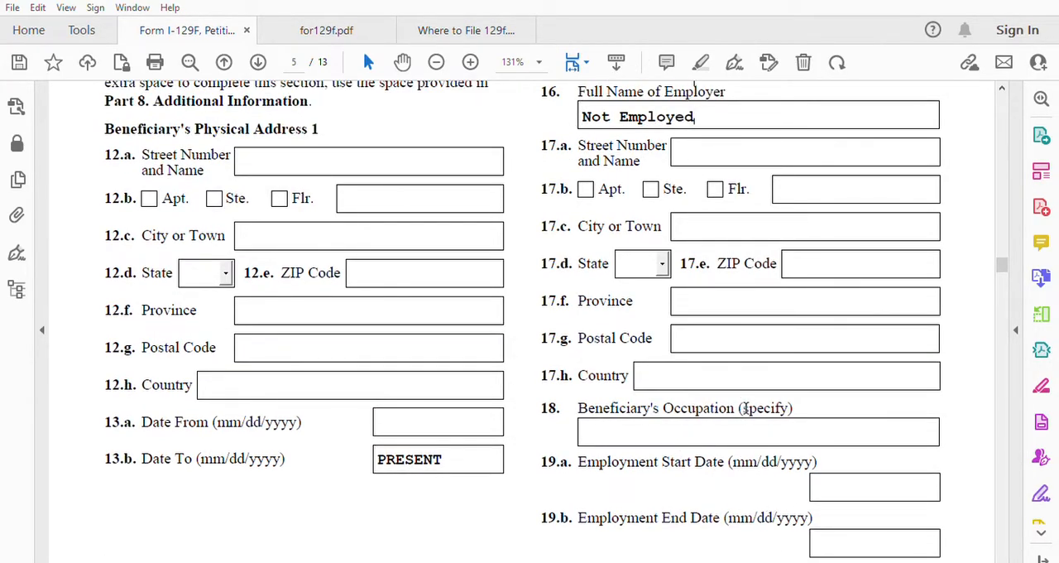
scroll(768, 484, down, 1)
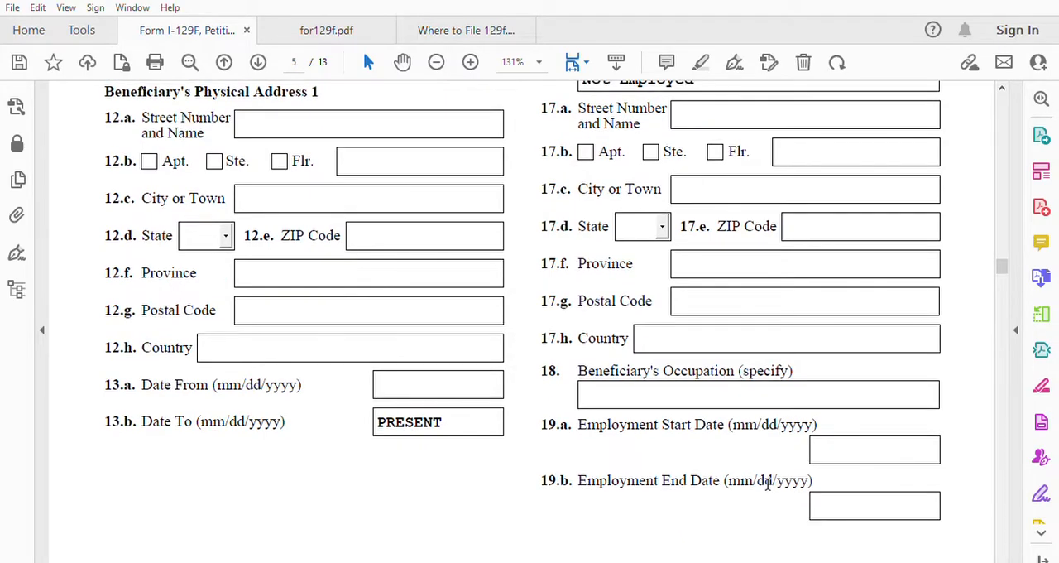
scroll(768, 484, down, 8)
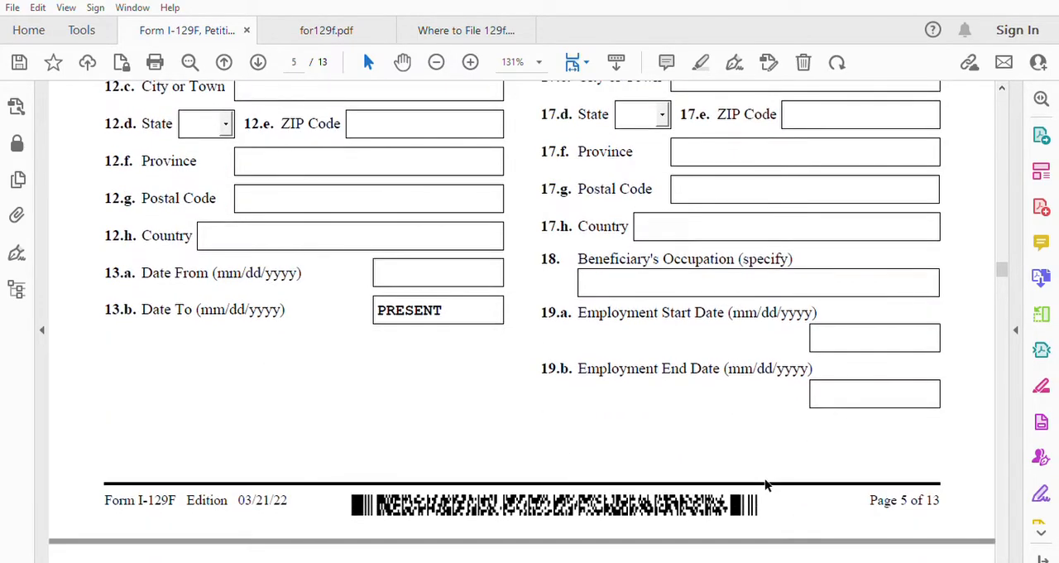
scroll(767, 483, down, 2)
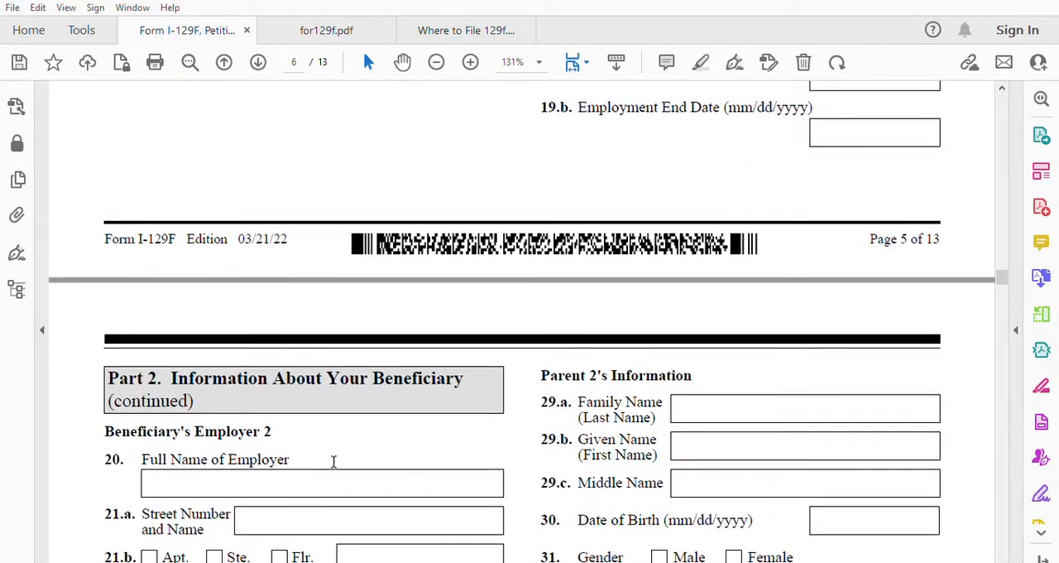
scroll(277, 439, down, 3)
scroll(300, 389, down, 10)
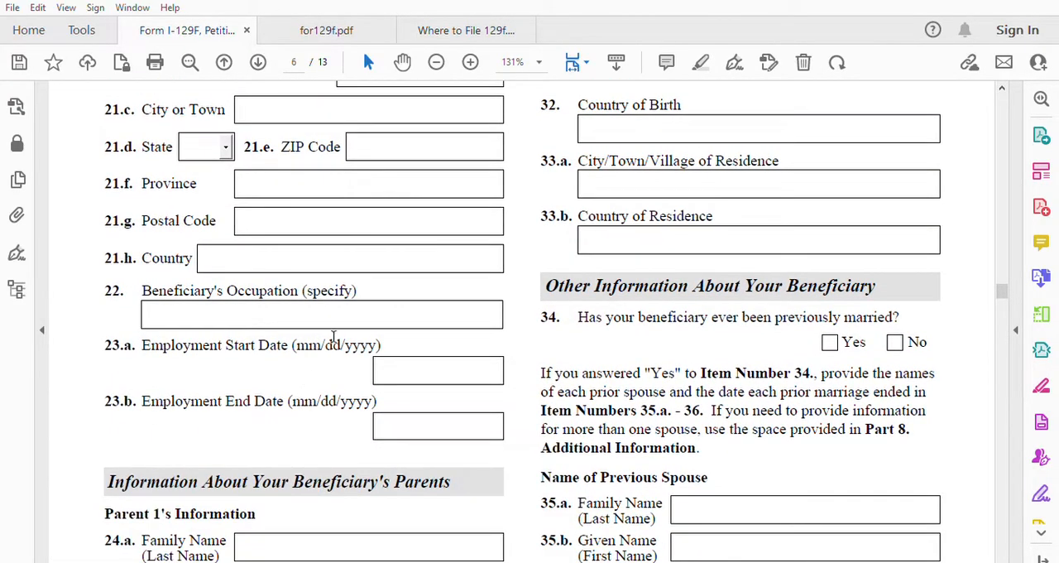
scroll(374, 422, down, 1)
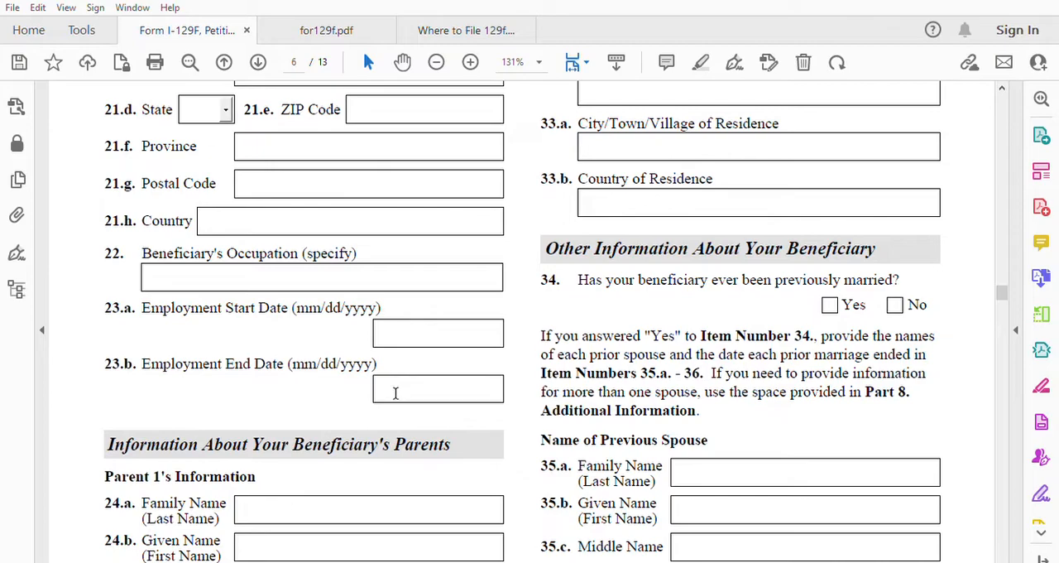
Step: Enter Parent 1's family name in item 24.a and given name in item 24.b, leaving the middle name blank
scroll(396, 393, down, 4)
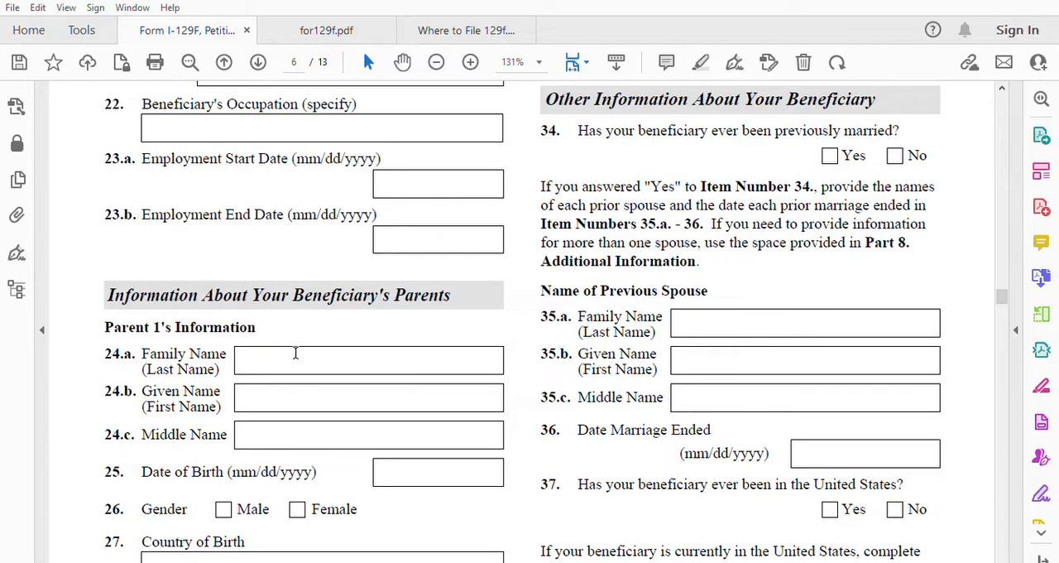
click(260, 424)
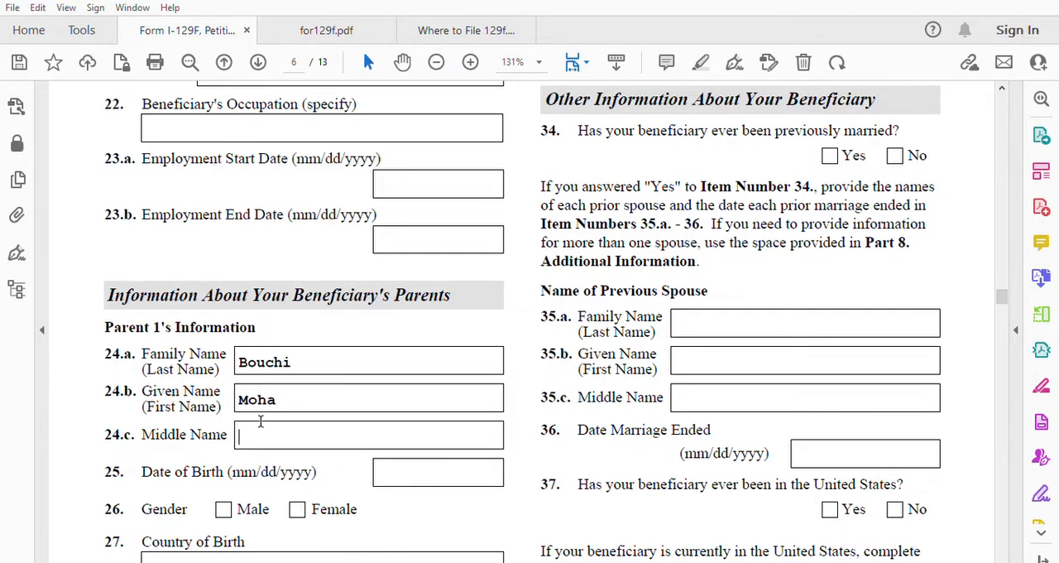
Step: Enter Parent 1's date of birth in item 25 and mark the gender as Male in item 26
click(406, 465)
text(01/01/)
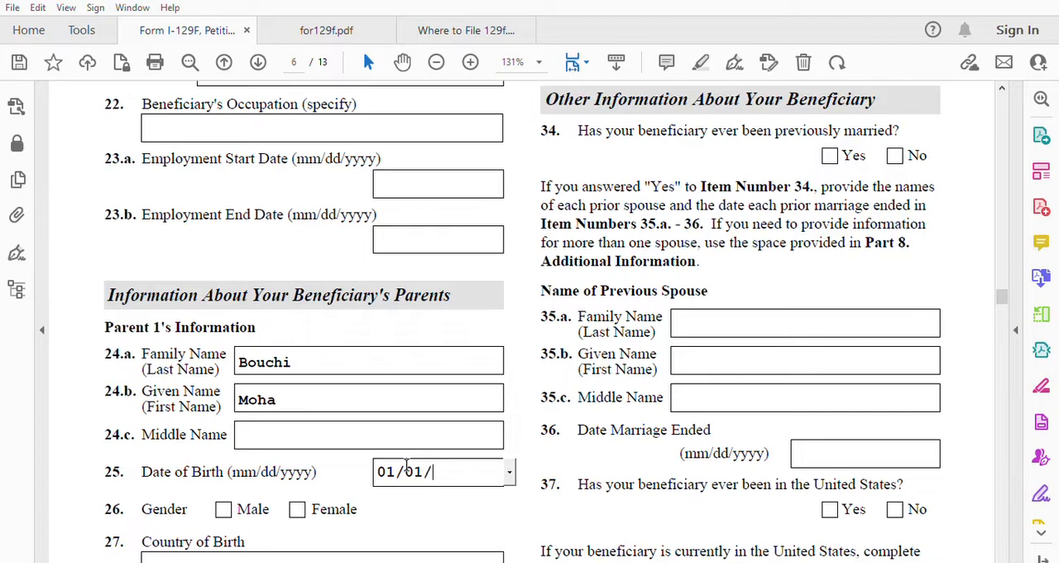
text(1960)
click(224, 508)
Step: Fill in Morocco for Parent 1's country of birth, city/town/village of residence and country of residence in items 27, 28.a and 28.b
scroll(304, 488, down, 3)
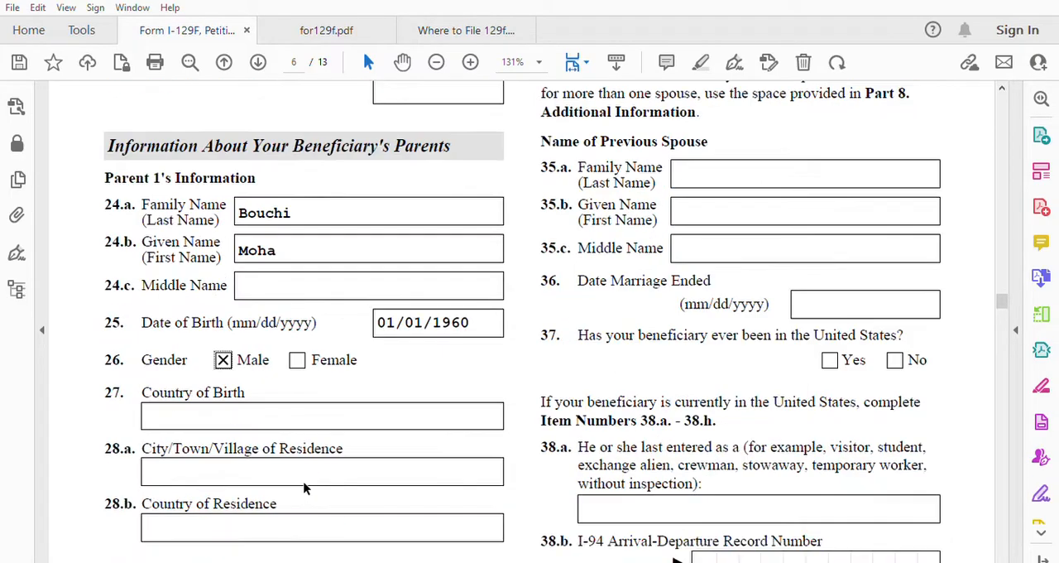
scroll(303, 488, down, 2)
click(238, 296)
text(Morocco)
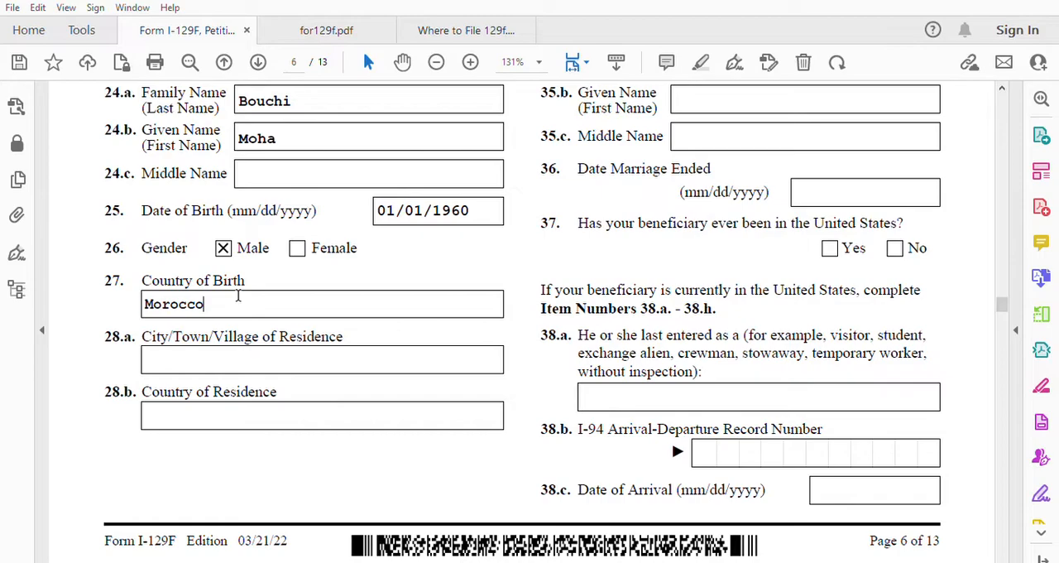
click(199, 347)
text(Morocco)
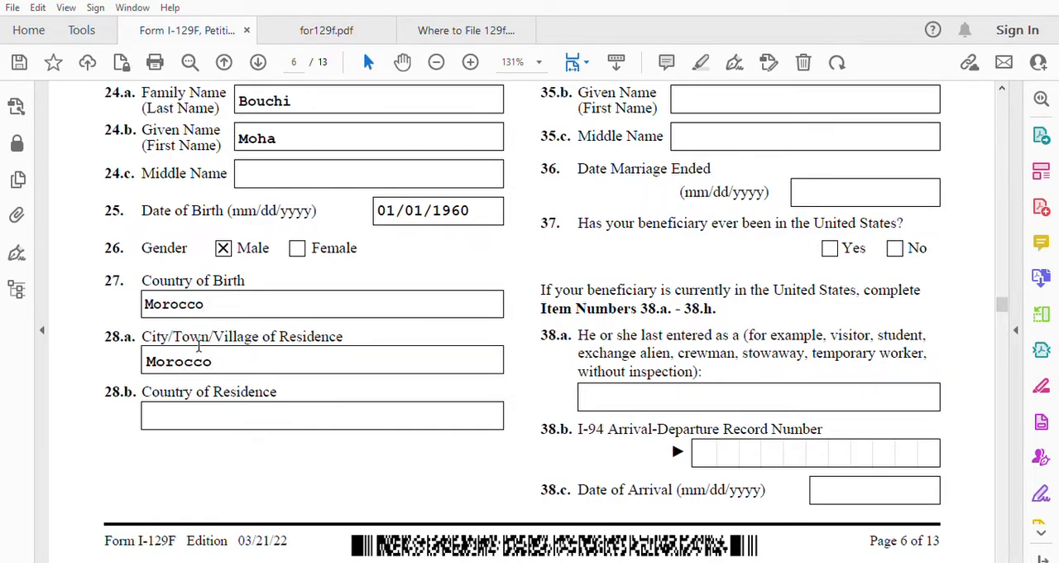
text(Morocco)
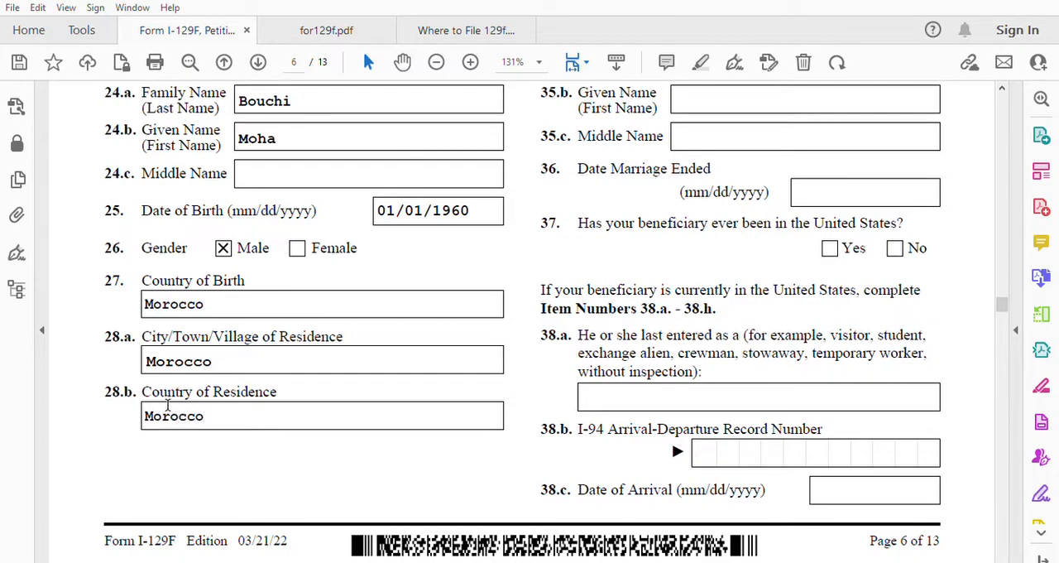
Step: Enter Parent 2's family name in item 29.a and given name in item 29.b
scroll(672, 350, up, 5)
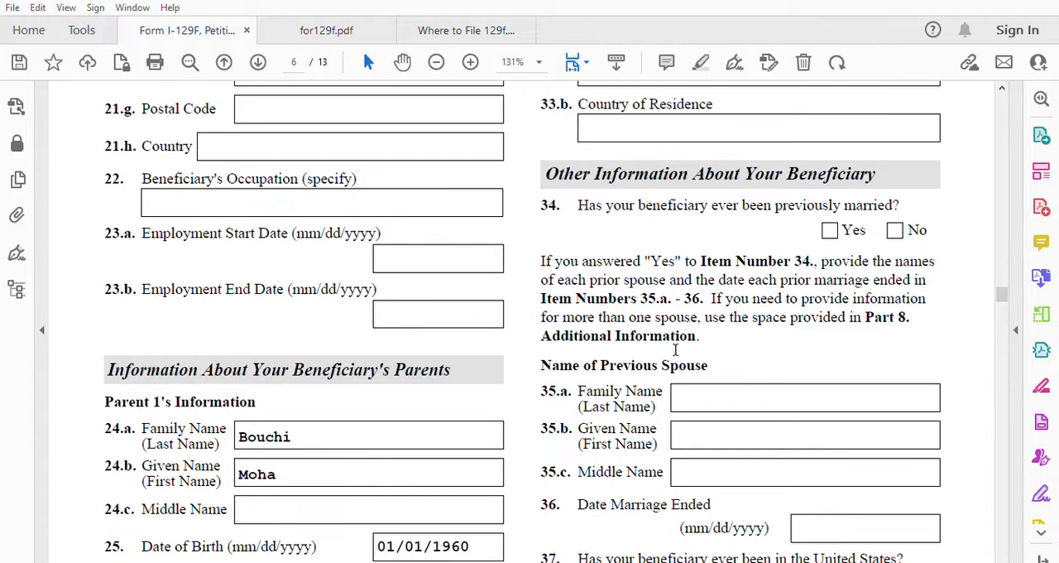
scroll(675, 349, up, 5)
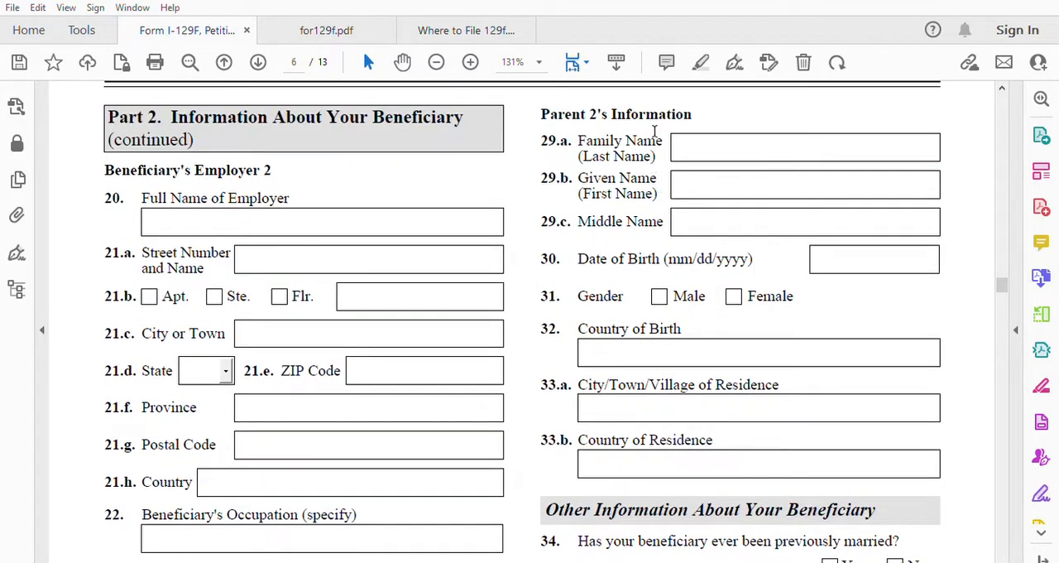
click(713, 144)
text(imay)
text(Sra)
key(BackSpace)
key(BackSpace)
text(ara)
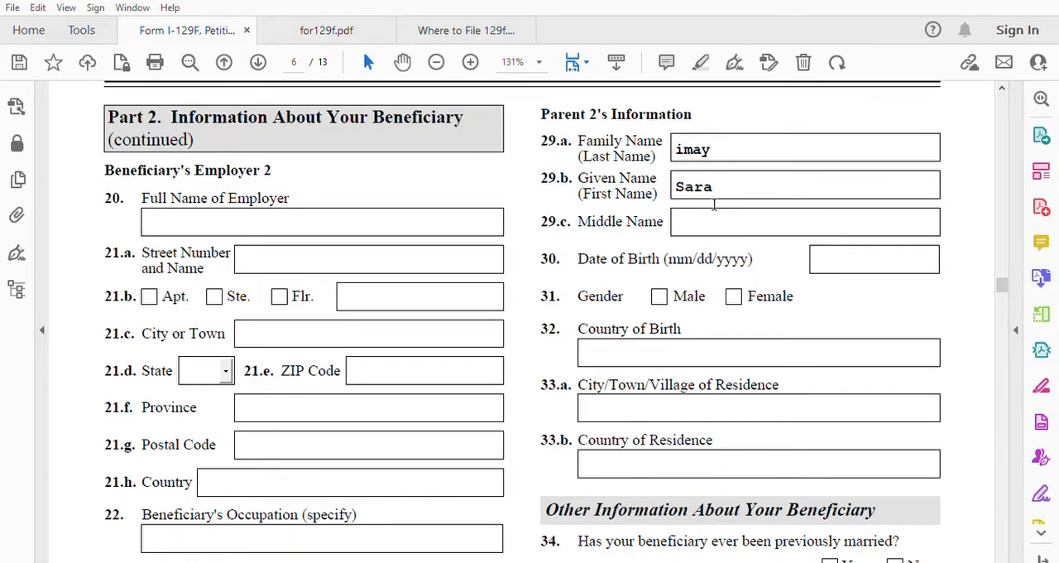
Step: Enter Parent 2's date of birth in item 30 and mark the gender as Female in item 31
click(820, 250)
text(01/01/1975)
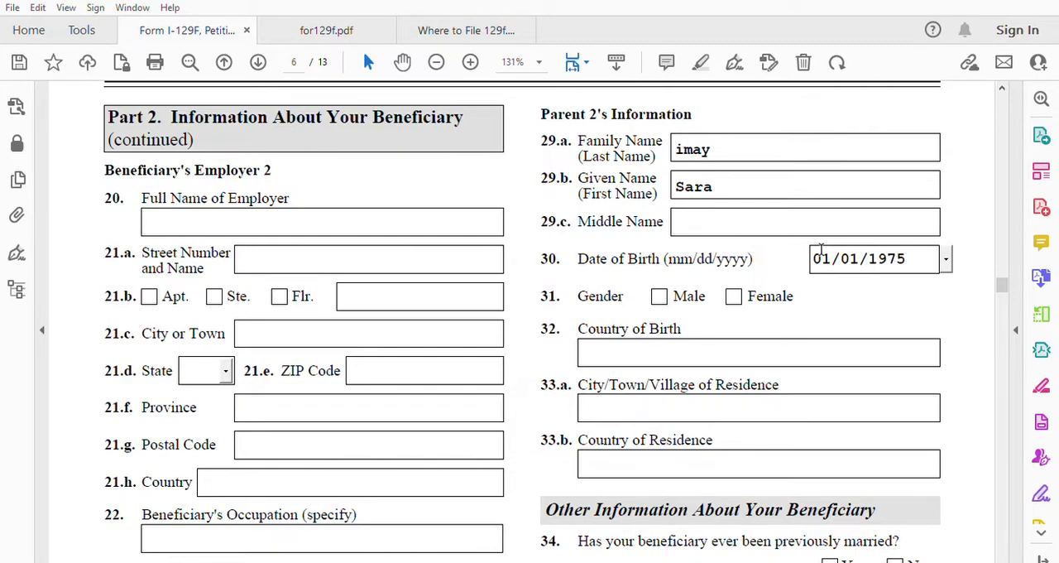
click(736, 296)
Step: Enter Morocco as Parent 2's country of birth and country of residence, and fill in the city of residence in item 33.a
text(Morocco)
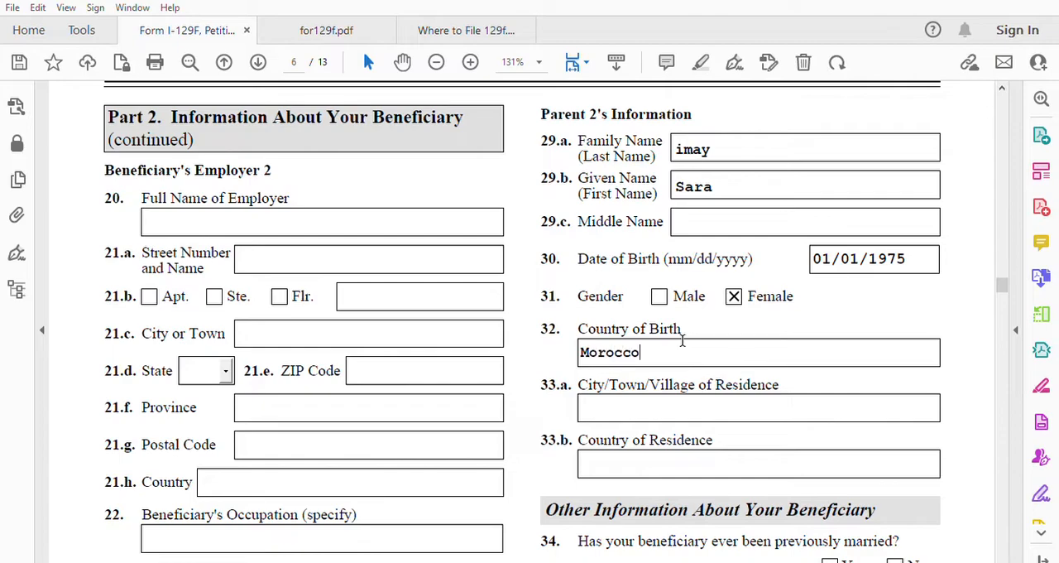
click(627, 405)
text(Khenifra)
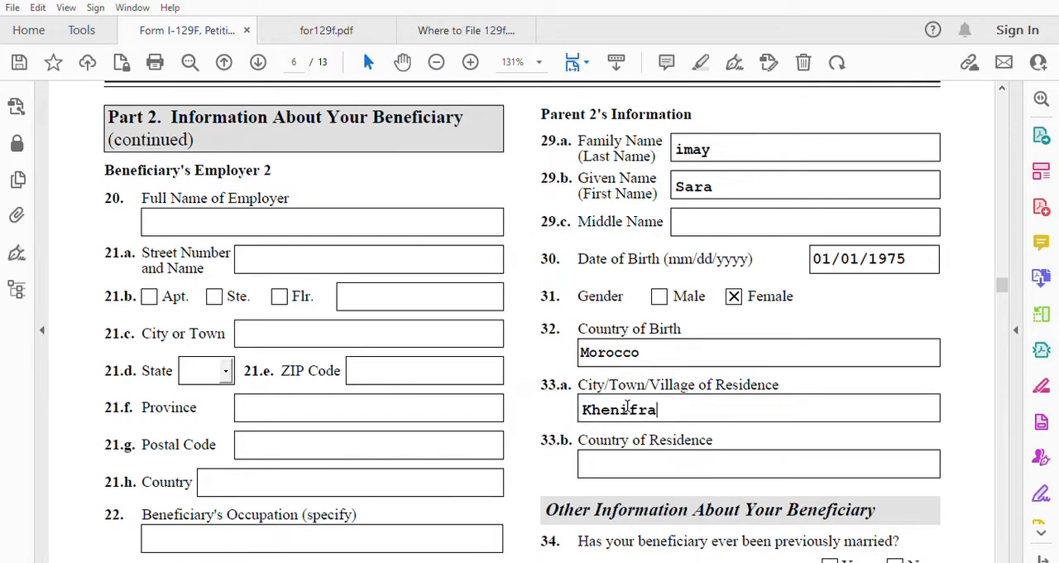
click(602, 454)
text(Morocco)
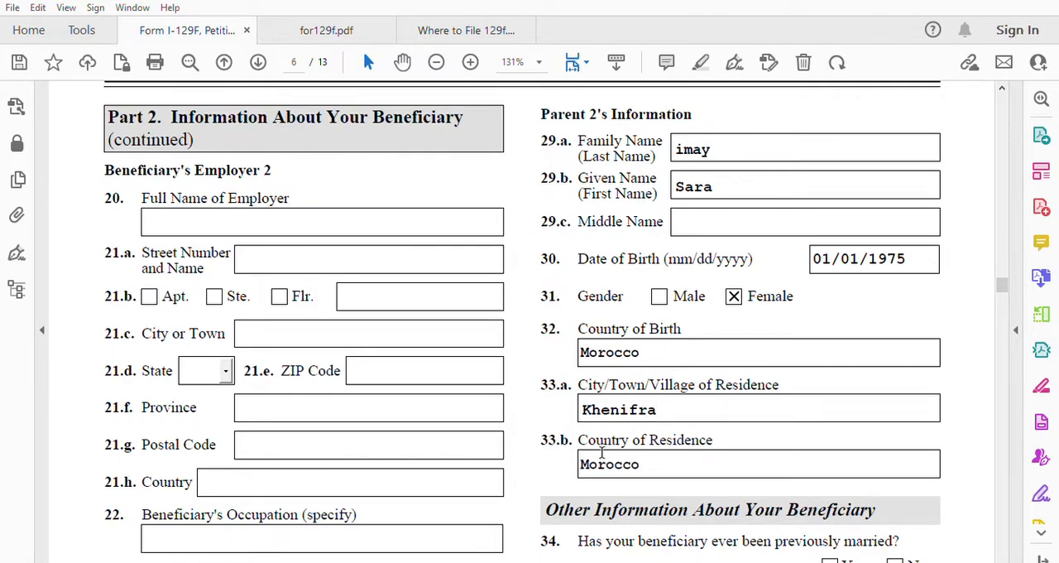
Step: Answer No to the beneficiary having been previously married in item 34 and having ever been in the United States in item 37
scroll(695, 439, down, 3)
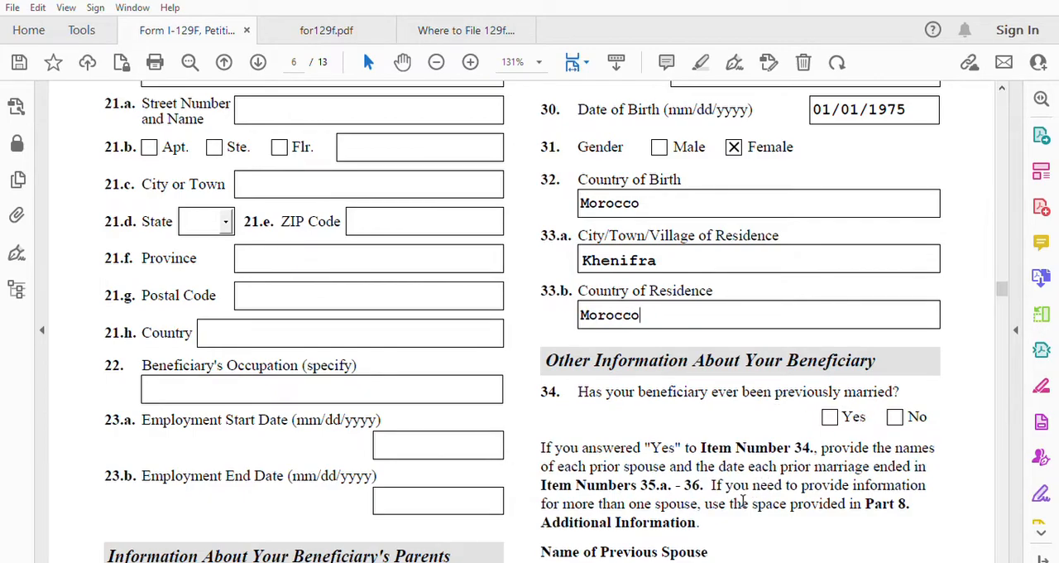
scroll(740, 499, down, 3)
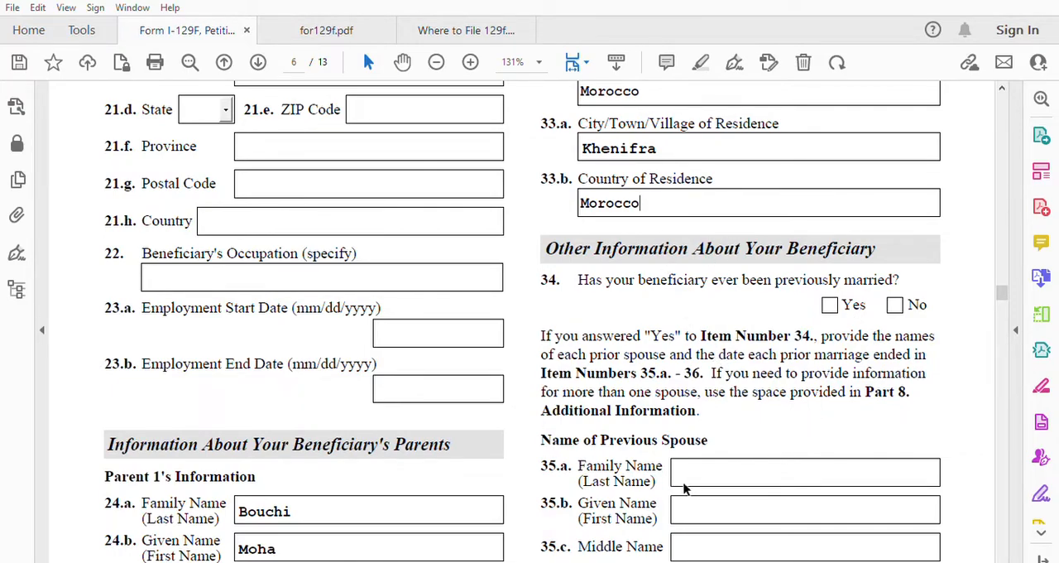
scroll(750, 499, down, 2)
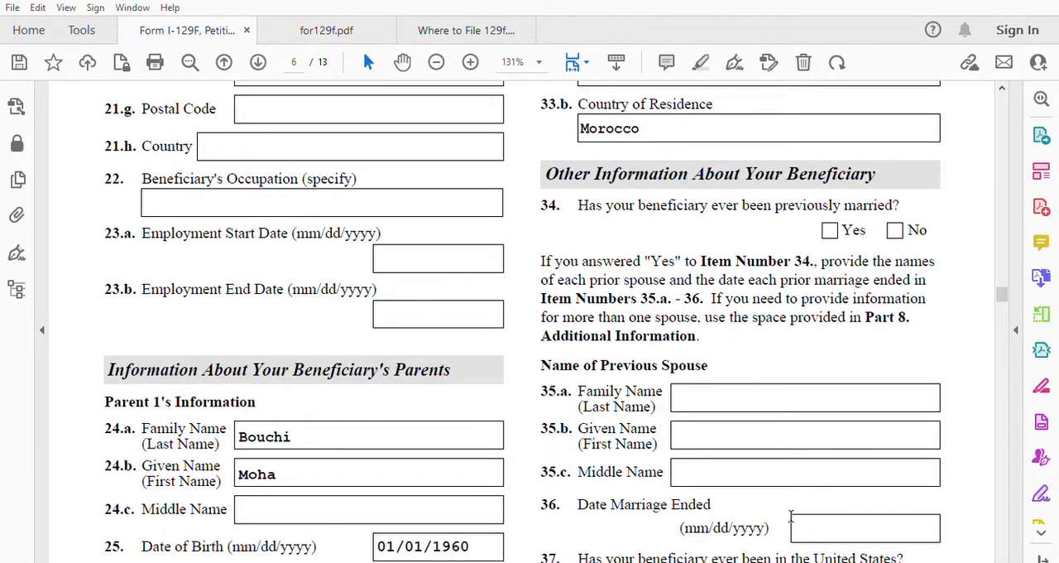
scroll(833, 441, down, 2)
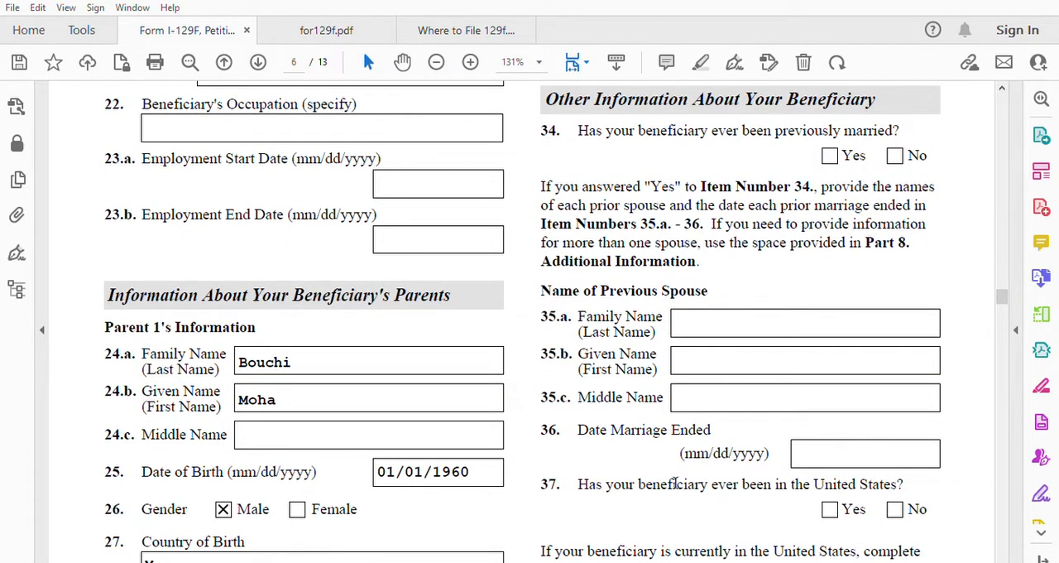
scroll(826, 448, down, 1)
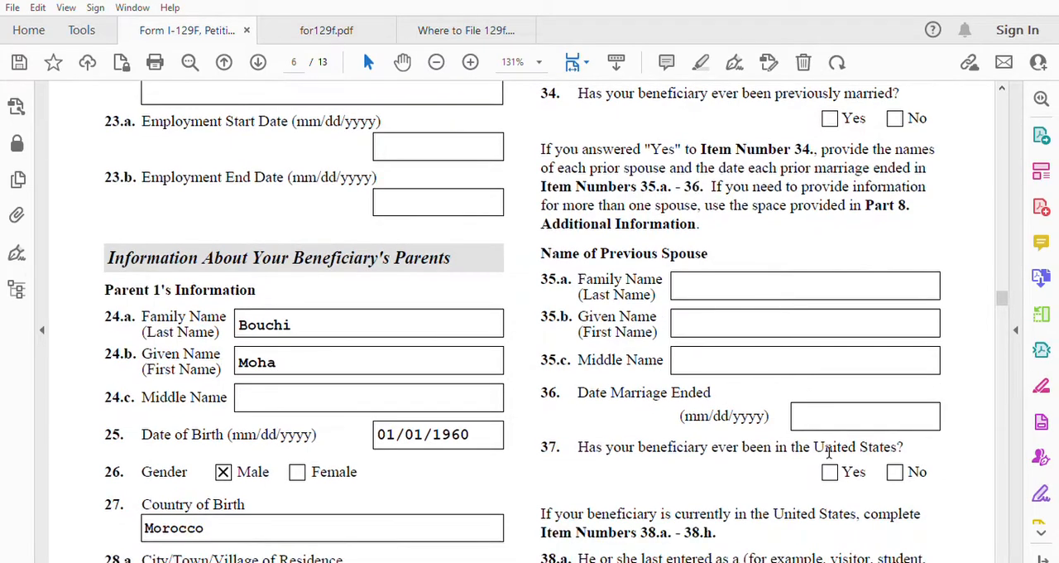
scroll(828, 451, up, 1)
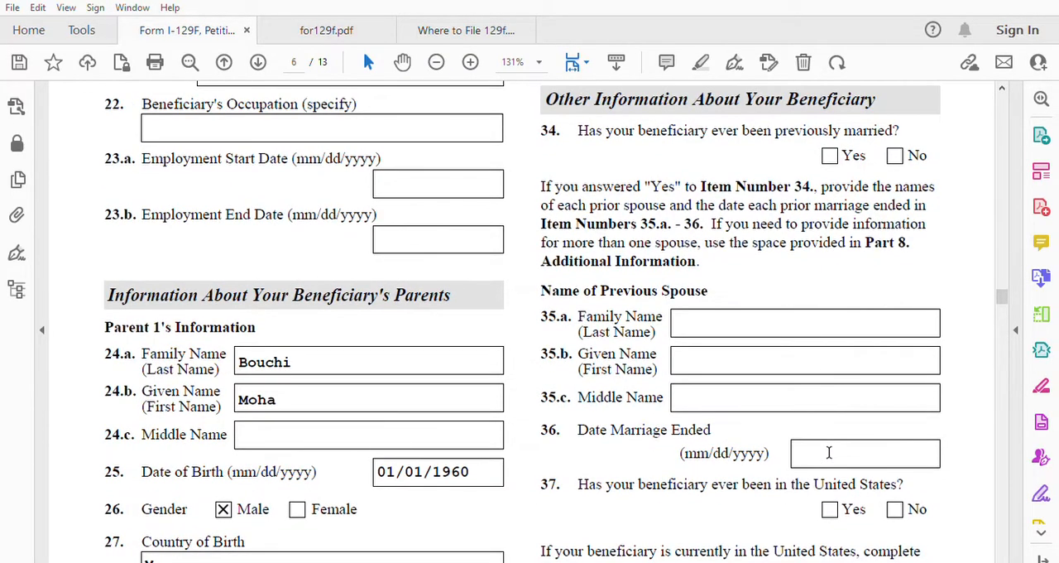
click(897, 155)
scroll(852, 364, down, 2)
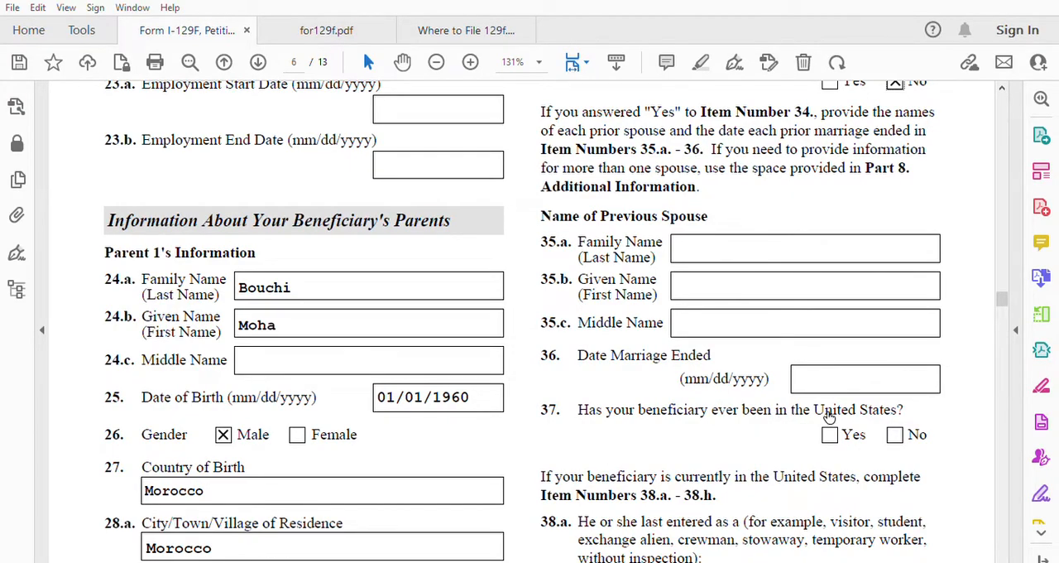
click(894, 434)
Step: Answer No to the beneficiary having any children in item 39
scroll(954, 464, down, 1)
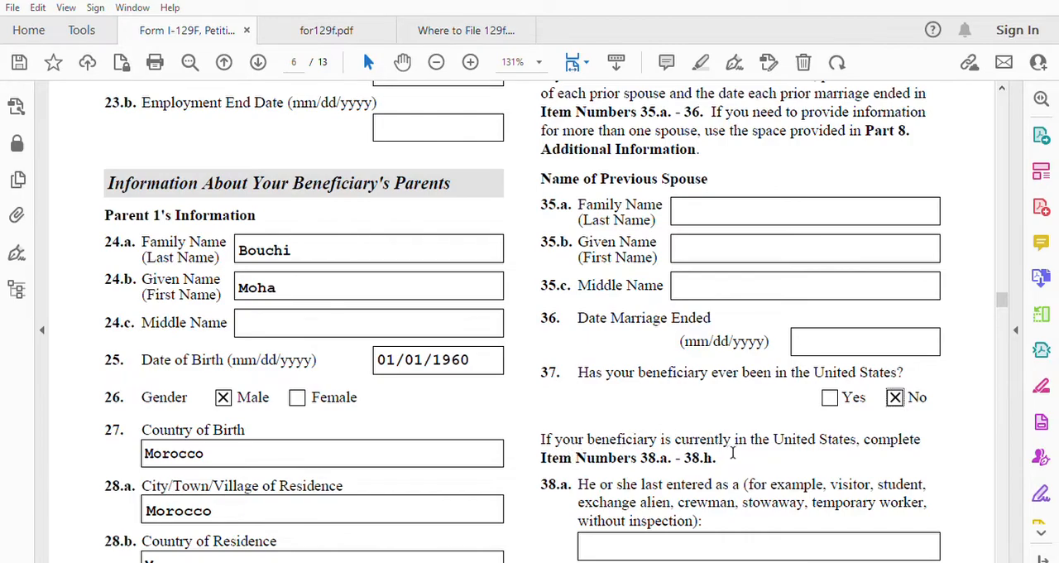
scroll(894, 439, down, 1)
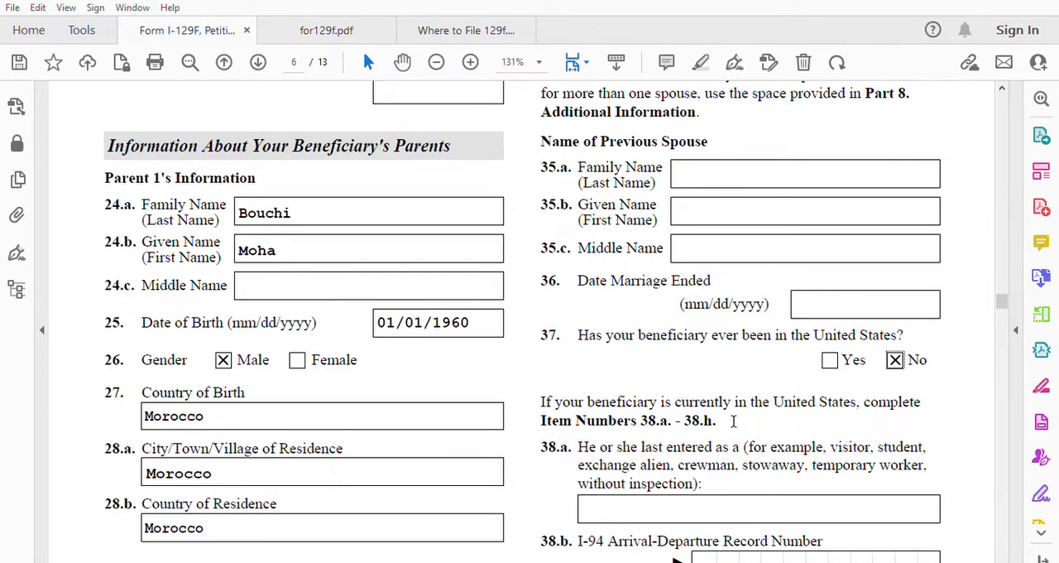
scroll(732, 422, down, 2)
scroll(730, 421, down, 4)
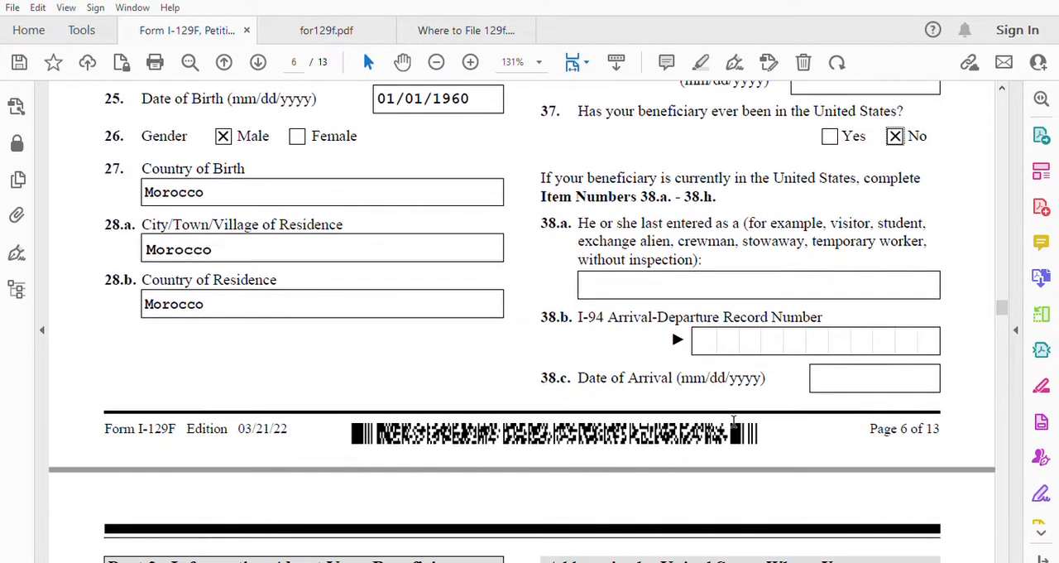
scroll(519, 494, down, 7)
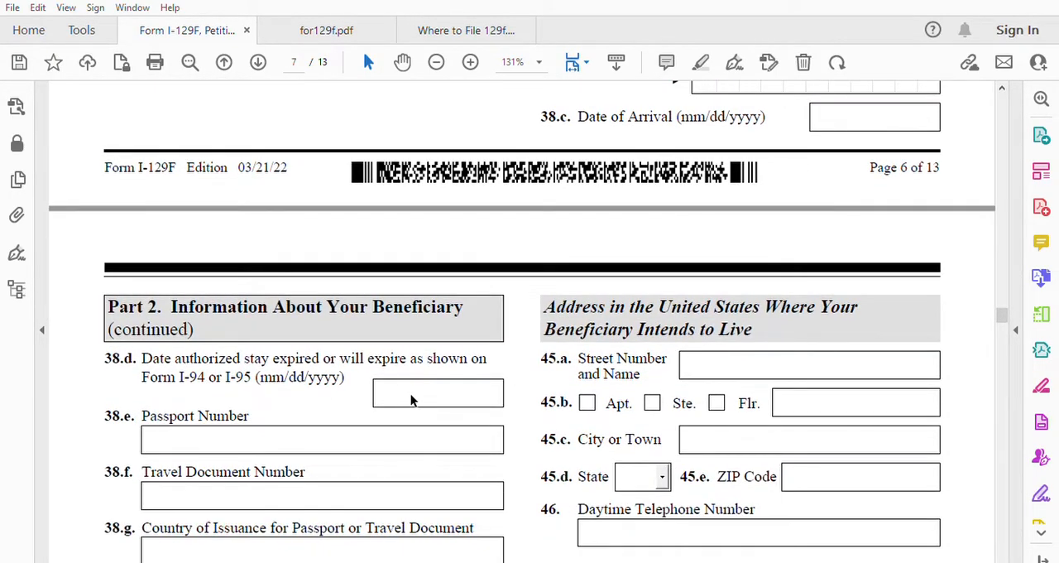
scroll(405, 400, down, 5)
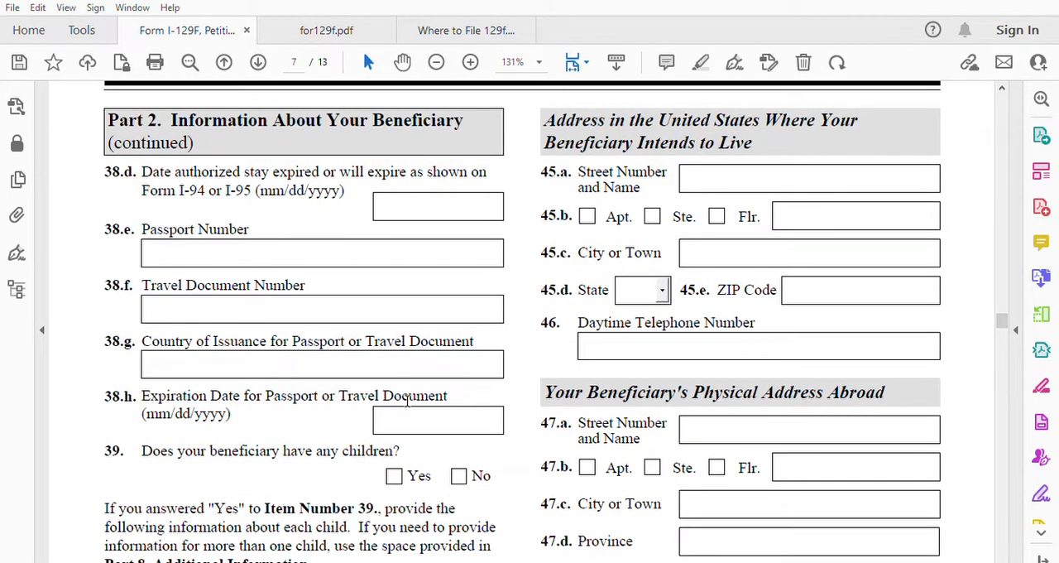
scroll(405, 400, down, 2)
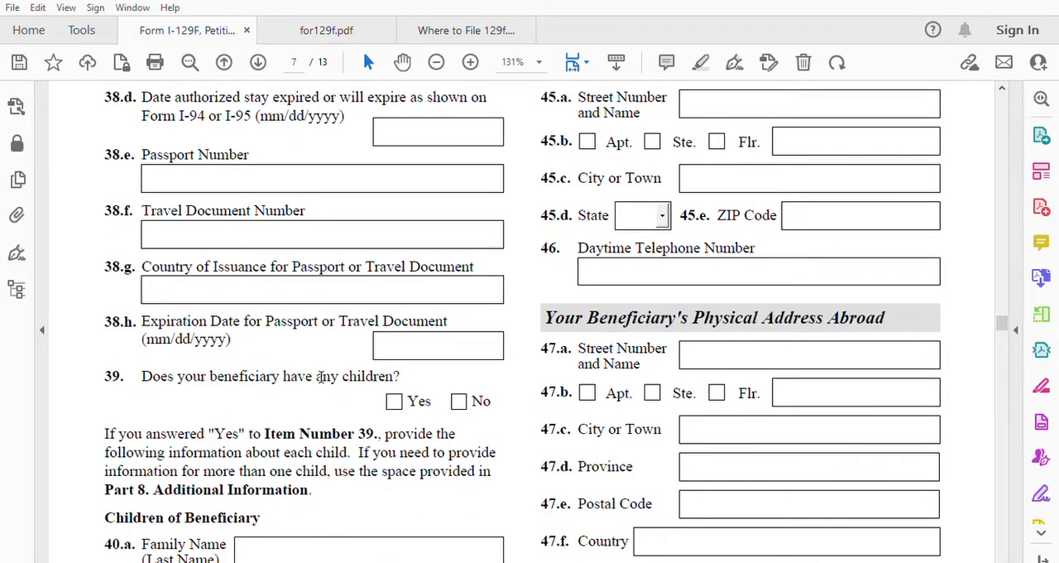
click(459, 399)
Step: Fill in the street number and name in item 45.a and the city in item 45.c for the beneficiary's intended U.S. address
scroll(584, 449, down, 5)
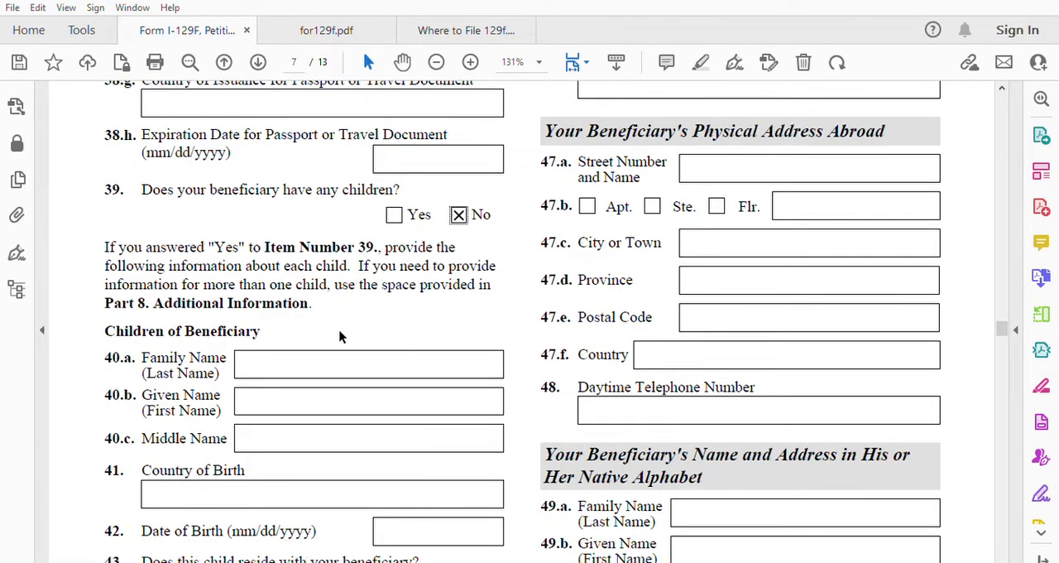
scroll(281, 381, down, 4)
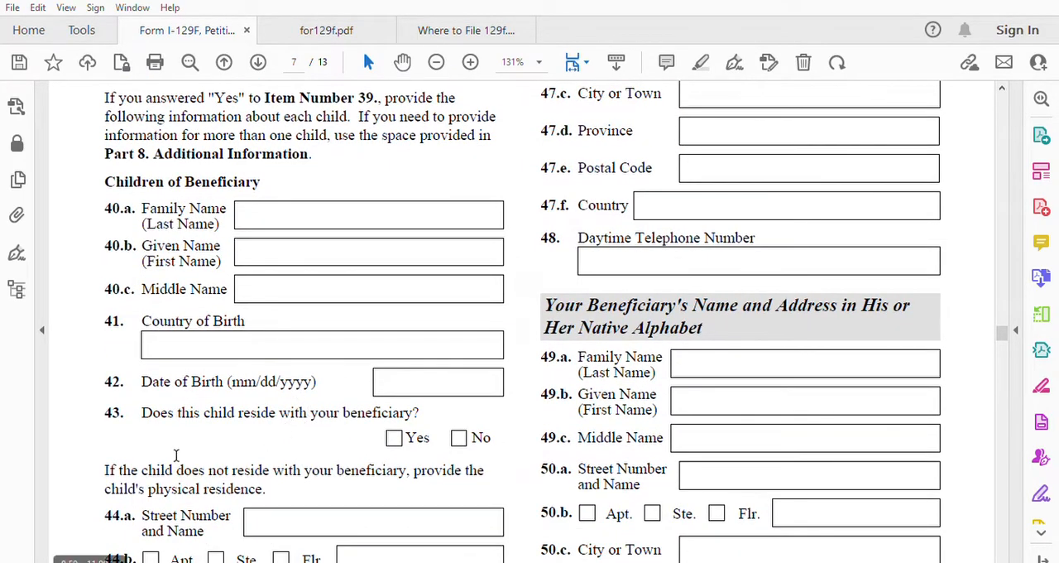
scroll(288, 389, down, 1)
scroll(226, 377, down, 2)
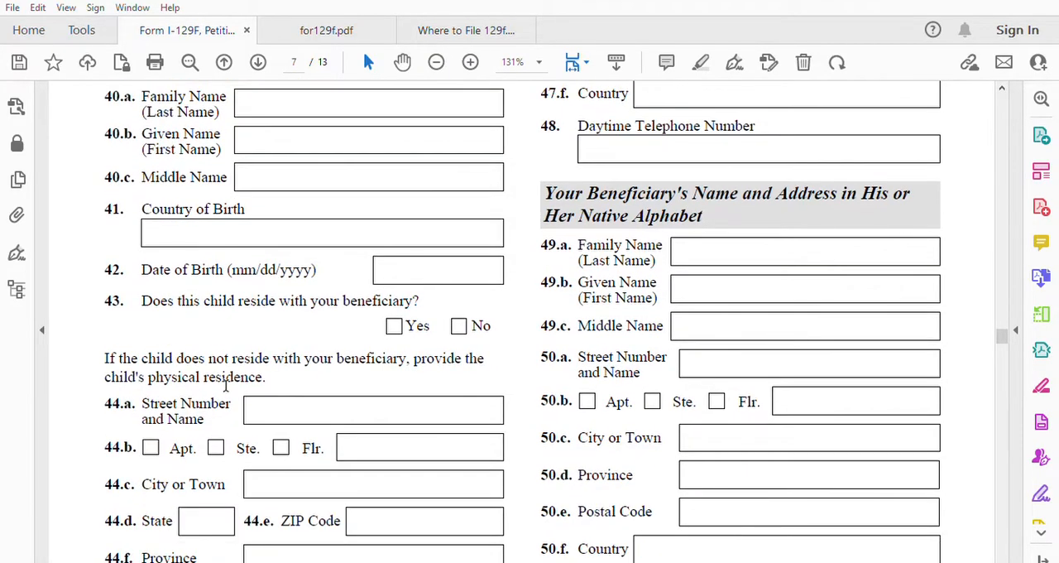
scroll(397, 385, down, 4)
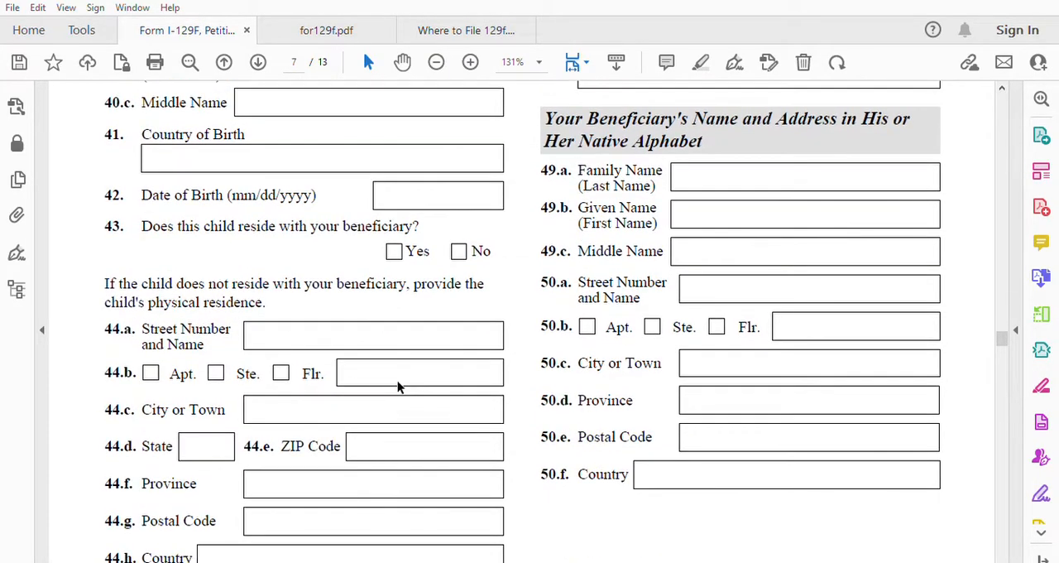
scroll(399, 385, up, 8)
scroll(400, 386, up, 12)
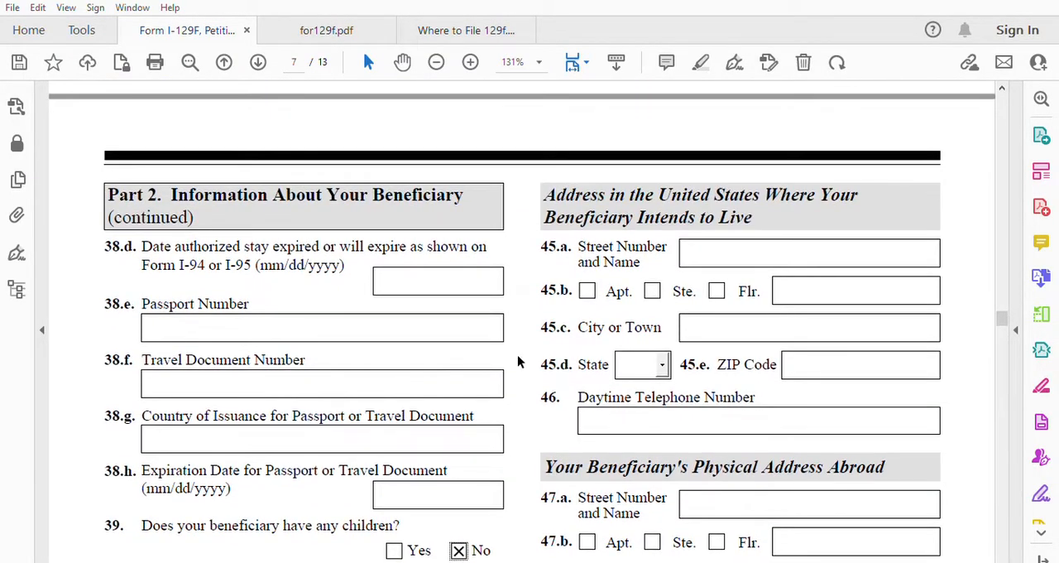
click(729, 249)
click(747, 316)
text(Indi)
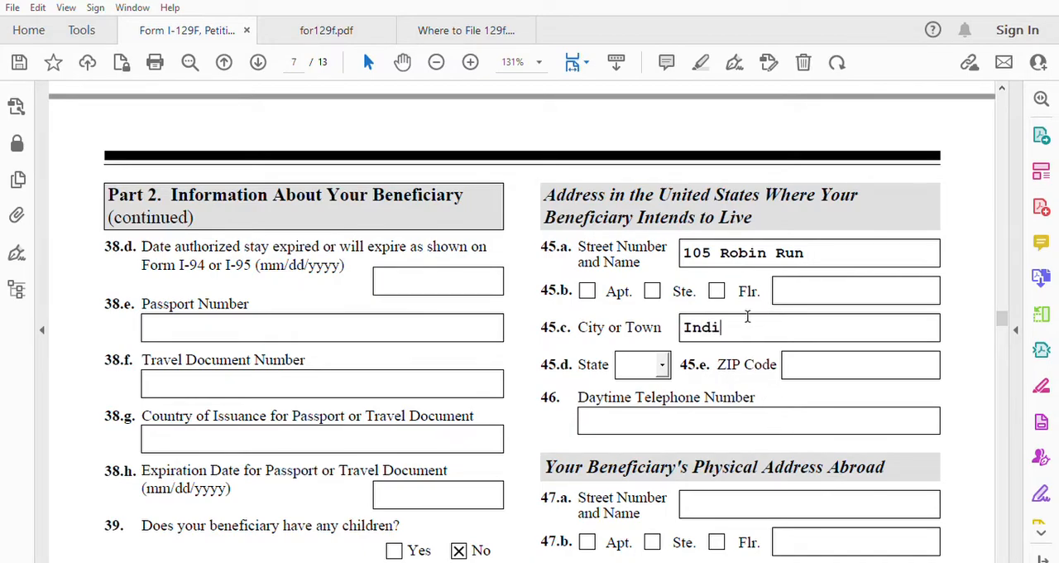
text(anapl)
text(olis)
Step: Select IN as the state in item 45.d and fill in the ZIP code in item 45.e
click(662, 364)
key(i)
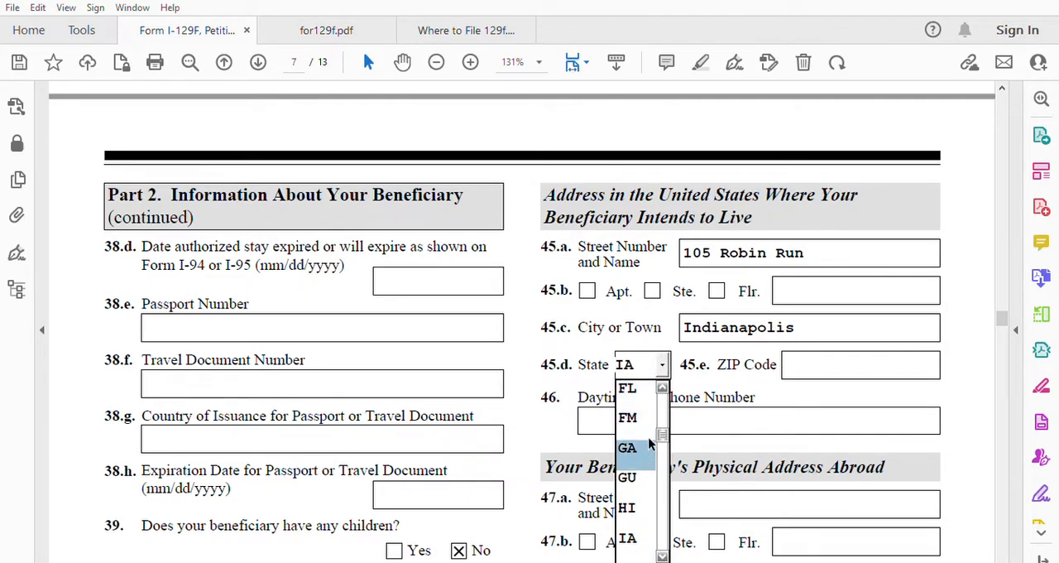
click(663, 554)
click(663, 554)
click(663, 550)
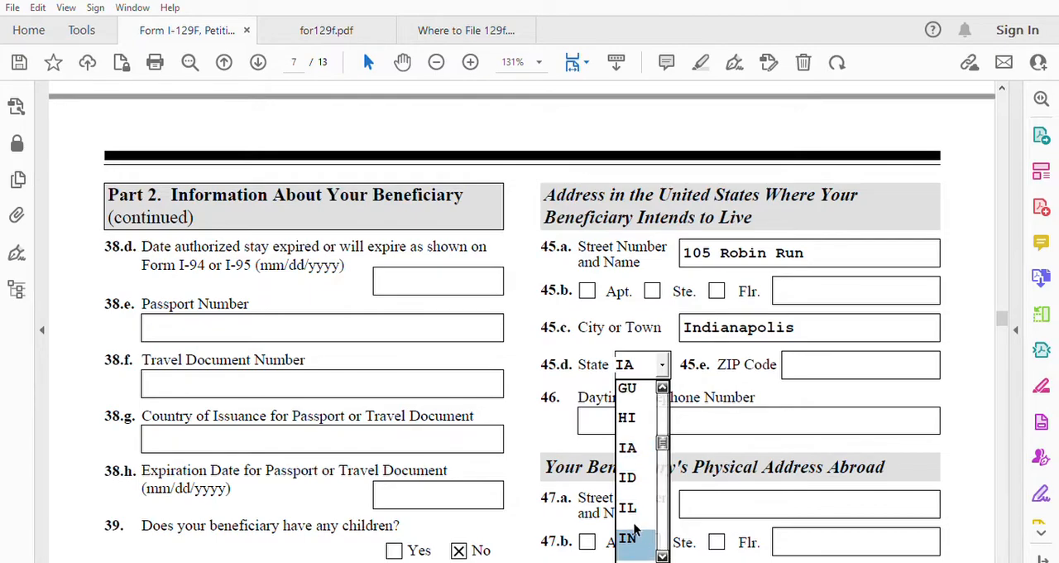
click(629, 538)
click(813, 354)
text(46221)
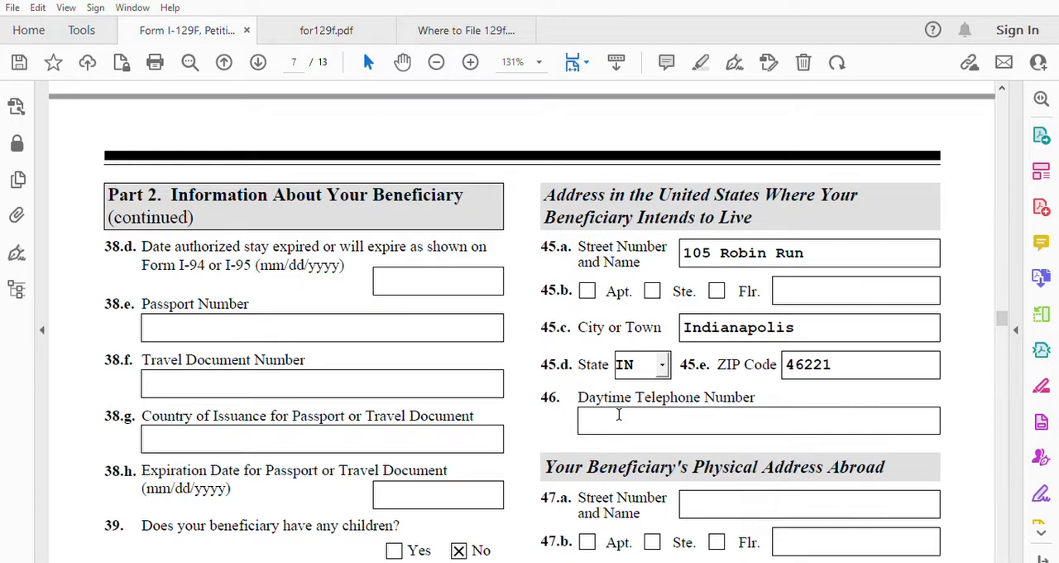
Step: Enter the daytime telephone number for the U.S. address in item 46
text(3171111111)
Step: Fill in the street number and name in item 47.a and the city in item 47.c for the beneficiary's physical address abroad
scroll(870, 473, down, 1)
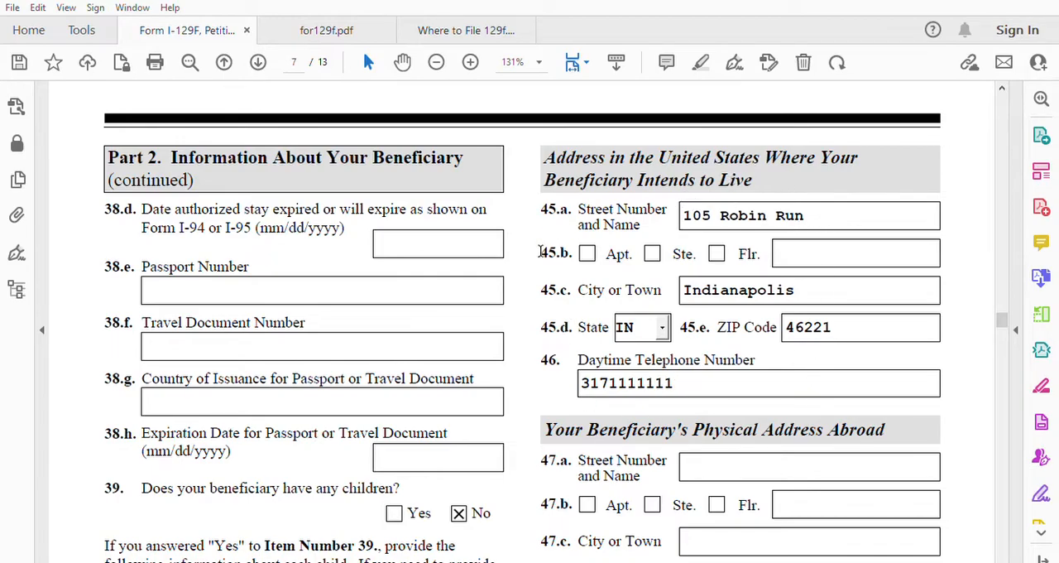
scroll(784, 271, down, 4)
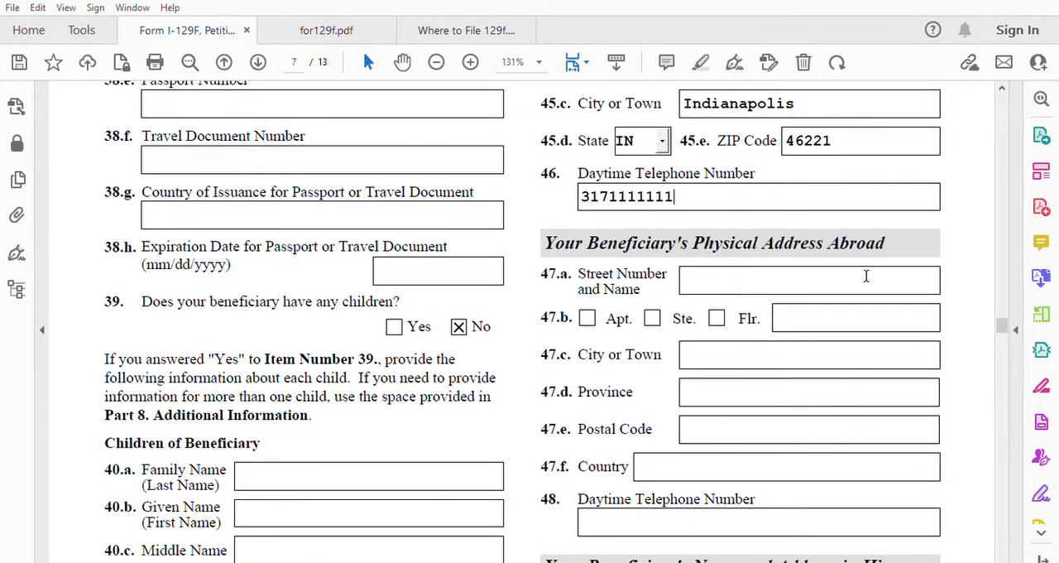
click(731, 273)
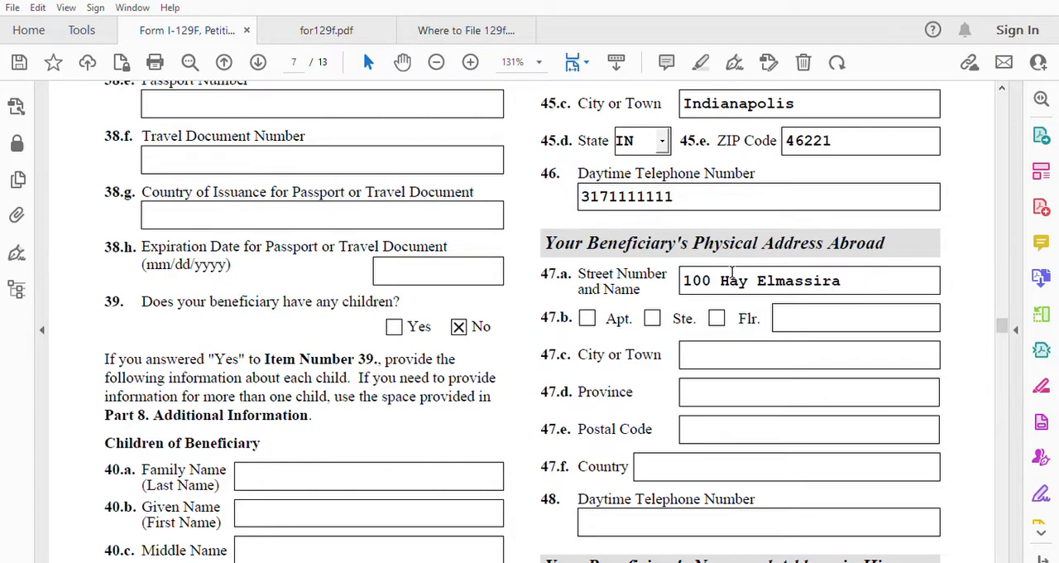
click(705, 354)
text(khenifra)
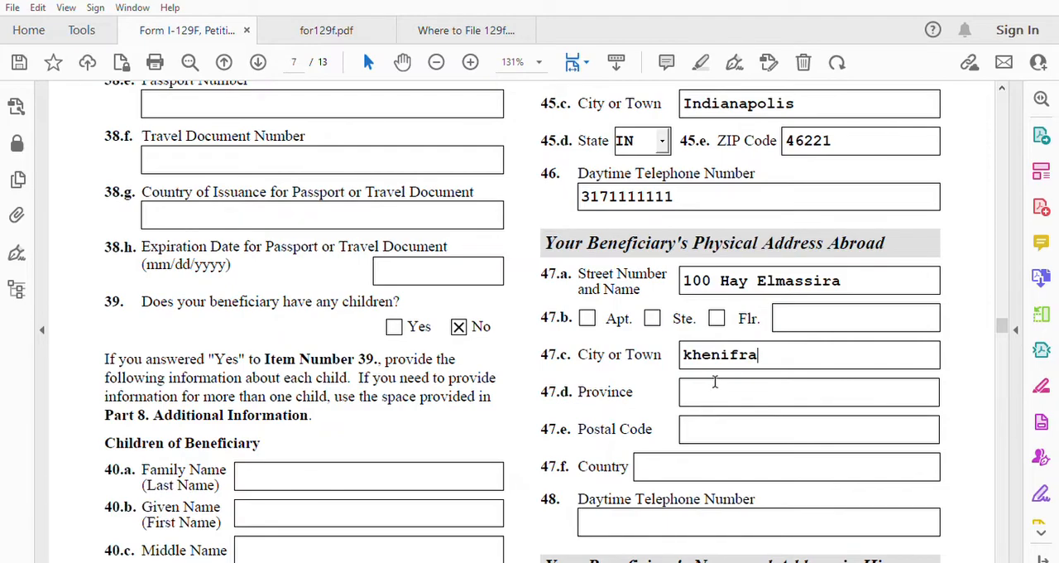
Step: Fill in the province in item 47.d and the postal code in item 47.e of the address abroad
click(716, 379)
text(Khenifra)
click(719, 428)
text(4)
key(BackSpace)
text(5400)
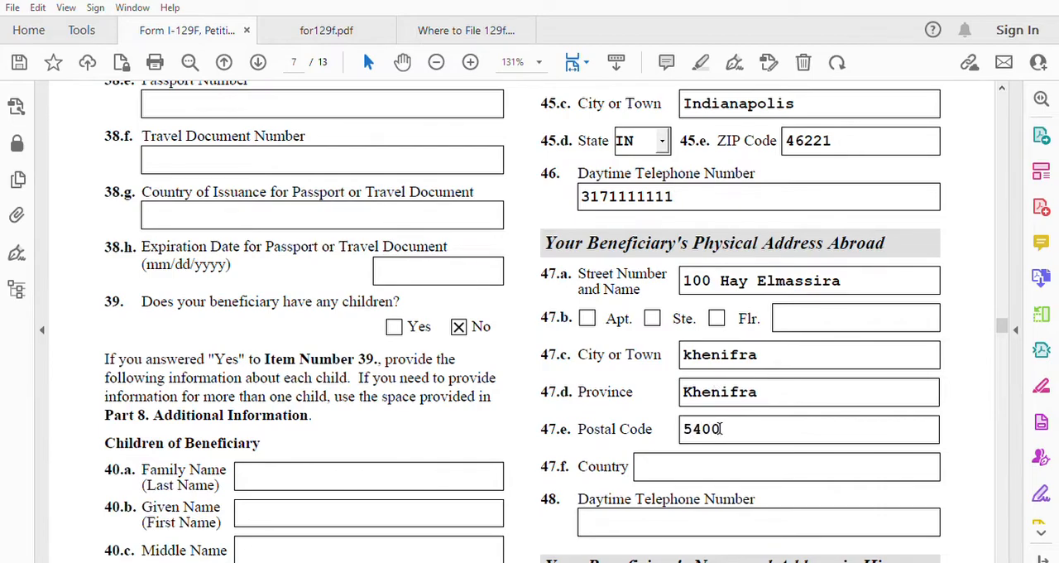
Step: Enter Morocco as the country in item 47.f and fill in the beneficiary's daytime telephone number in item 48
click(684, 457)
text(Morocco)
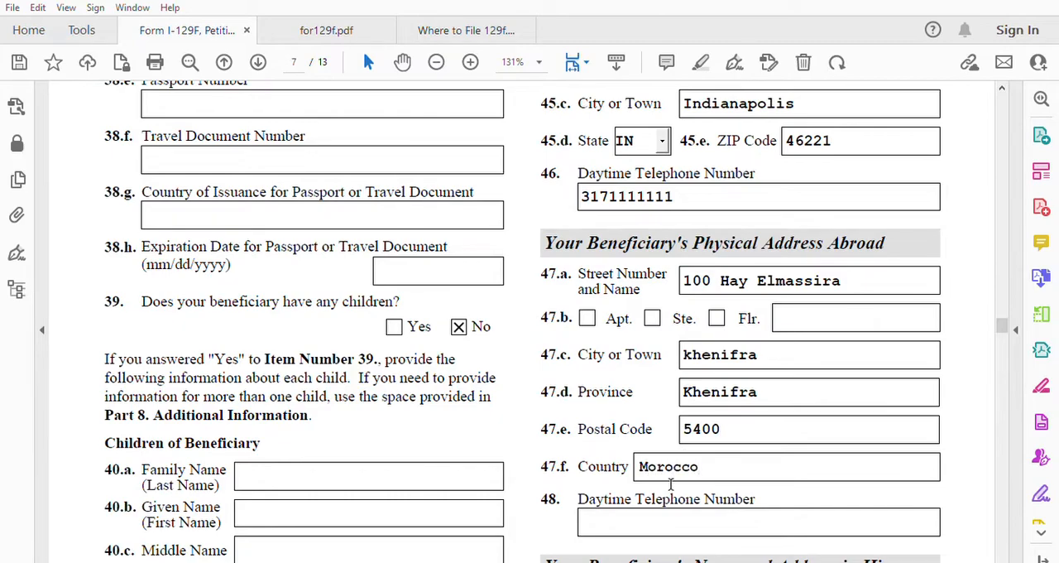
click(628, 517)
text(0021211111)
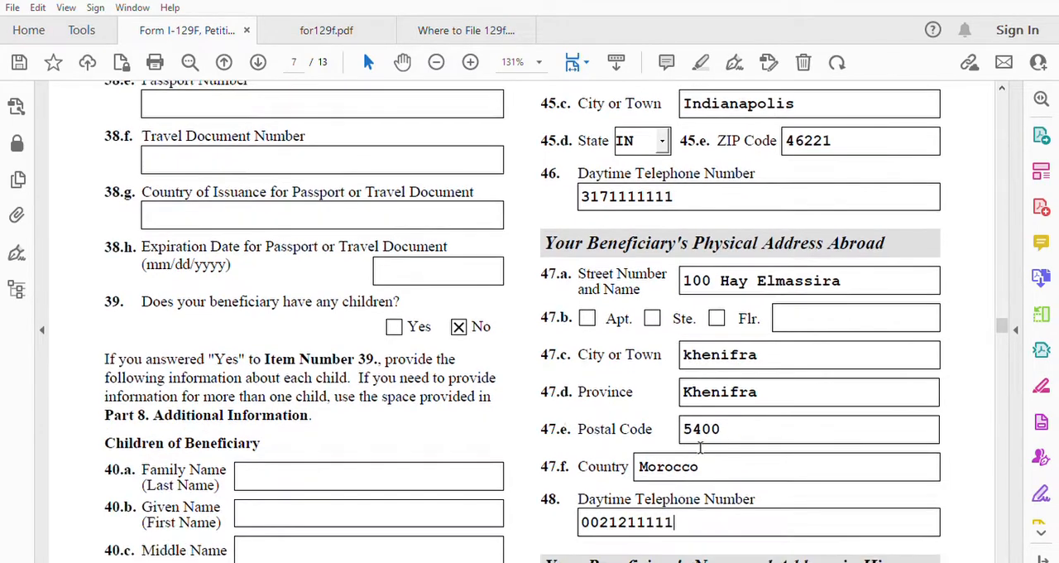
Step: Fill in the postal code in item 50.e of the beneficiary's native-alphabet address
scroll(628, 517, down, 6)
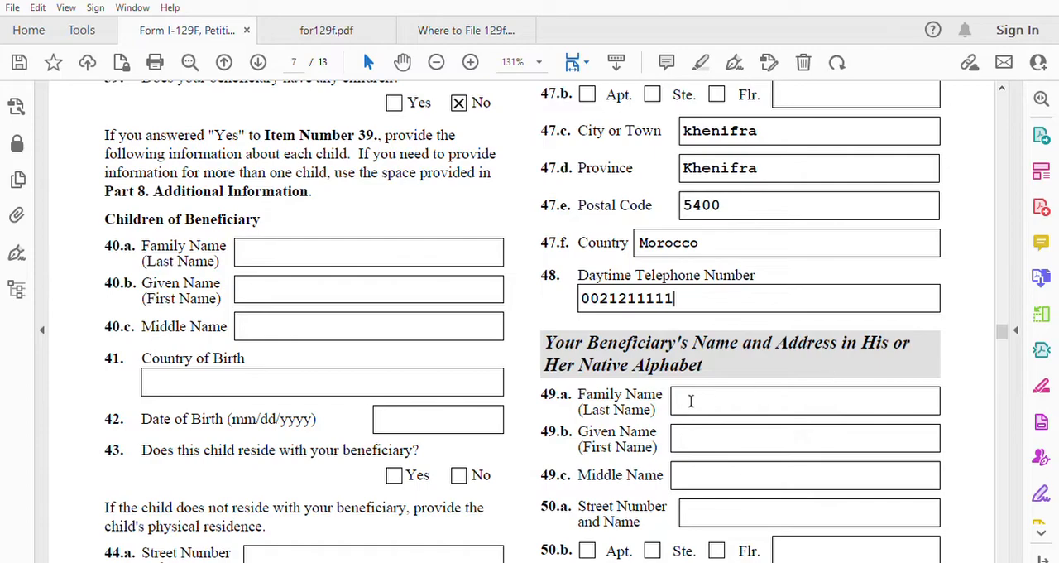
scroll(746, 407, down, 4)
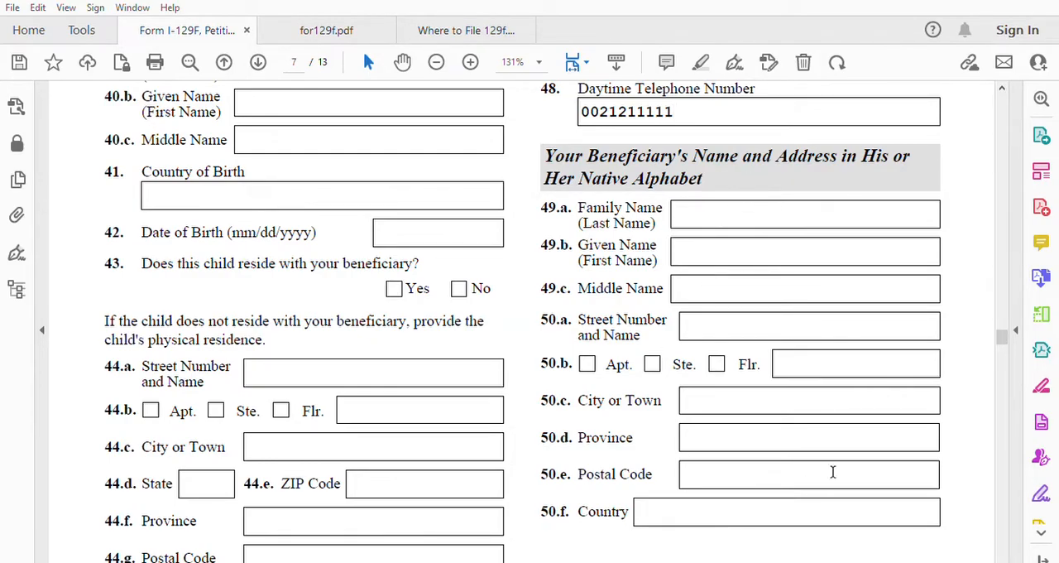
scroll(704, 464, down, 1)
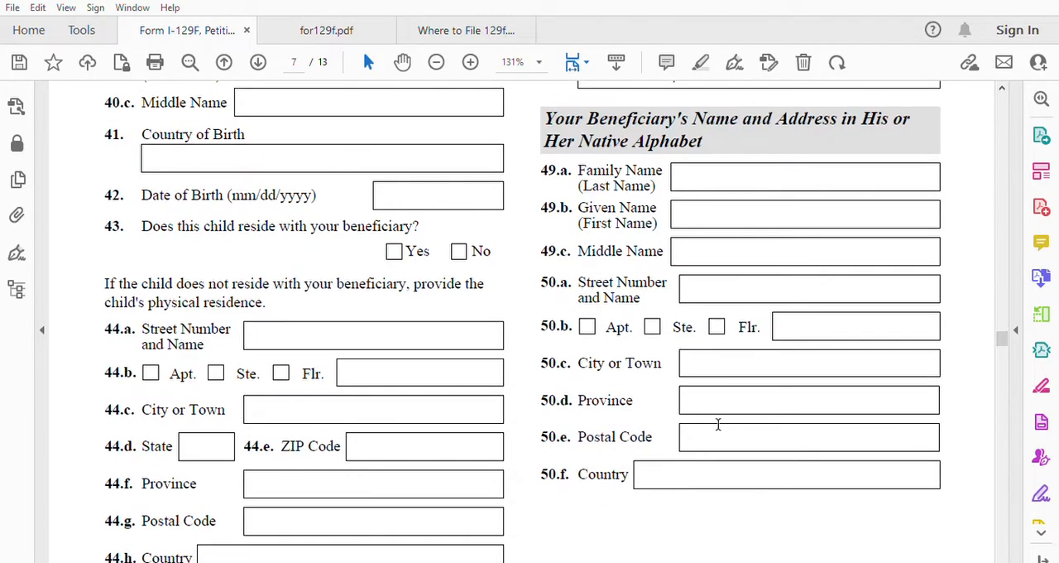
click(715, 434)
text(5400)
click(717, 471)
Step: Mark "N/A, beneficiary is my spouse" for being related in item 51 and for having met in person in item 53
scroll(693, 472, down, 5)
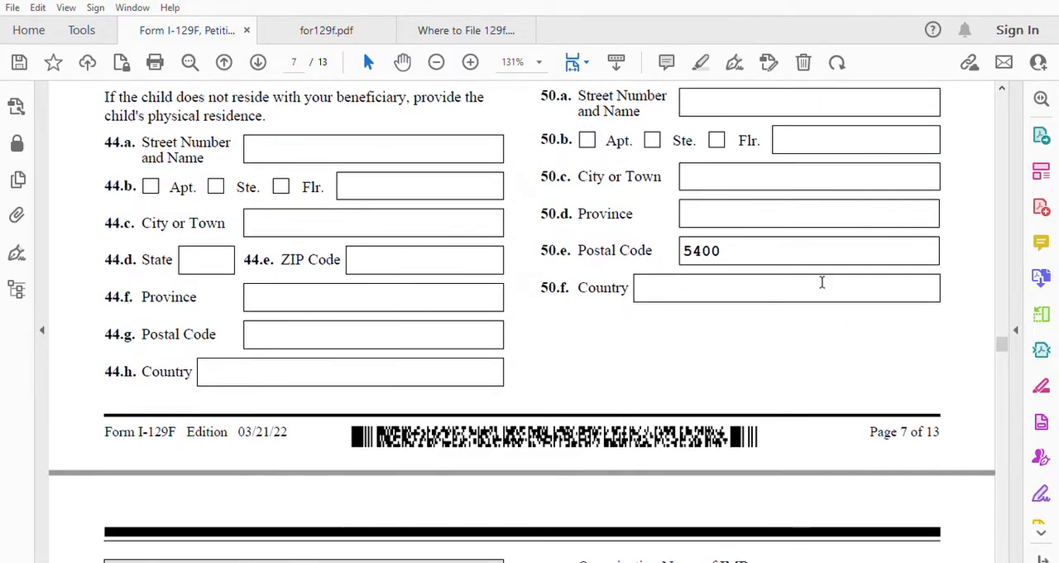
scroll(787, 339, down, 8)
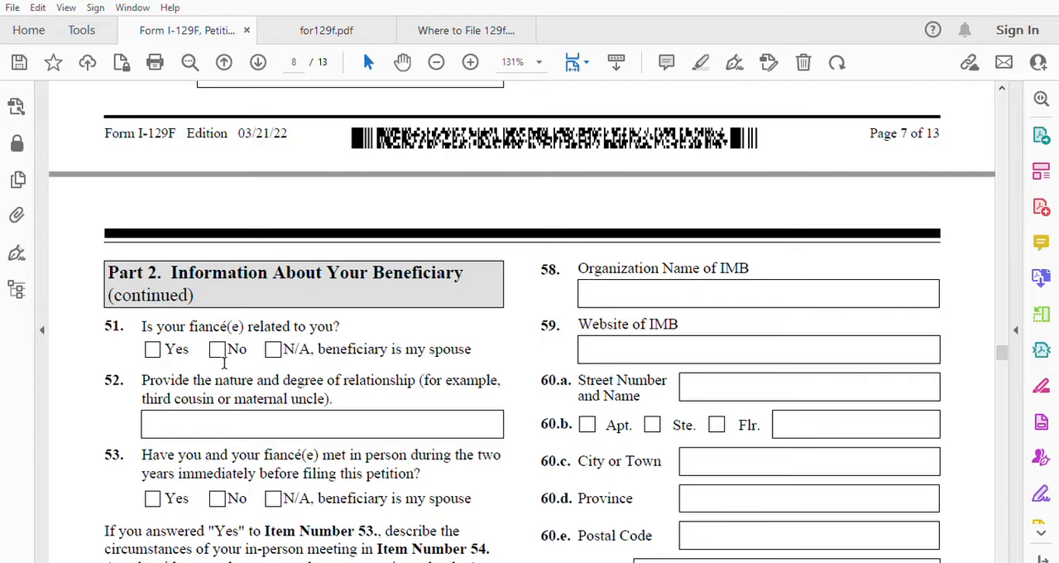
click(278, 345)
scroll(294, 419, down, 1)
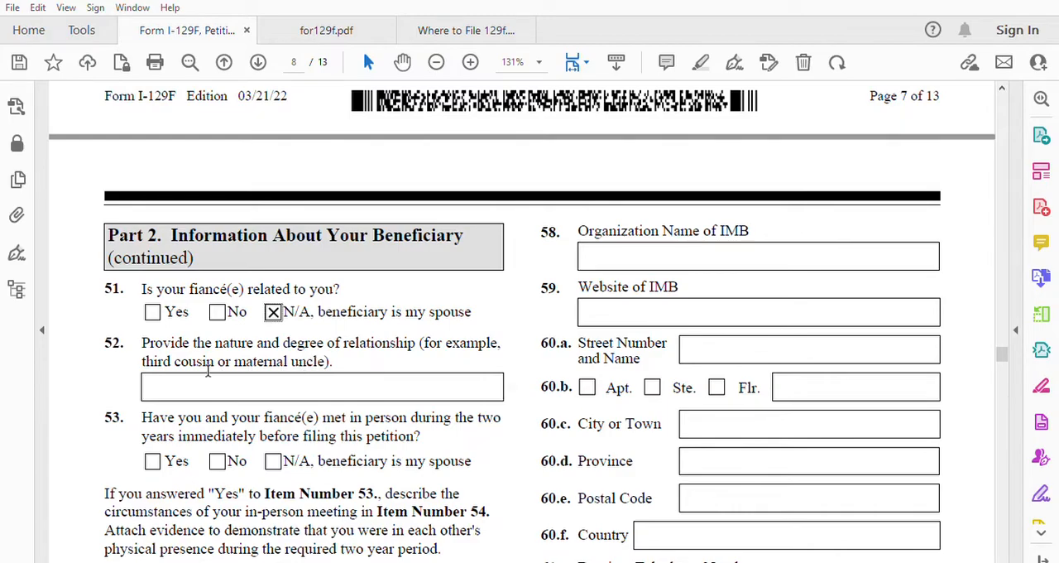
scroll(208, 372, down, 1)
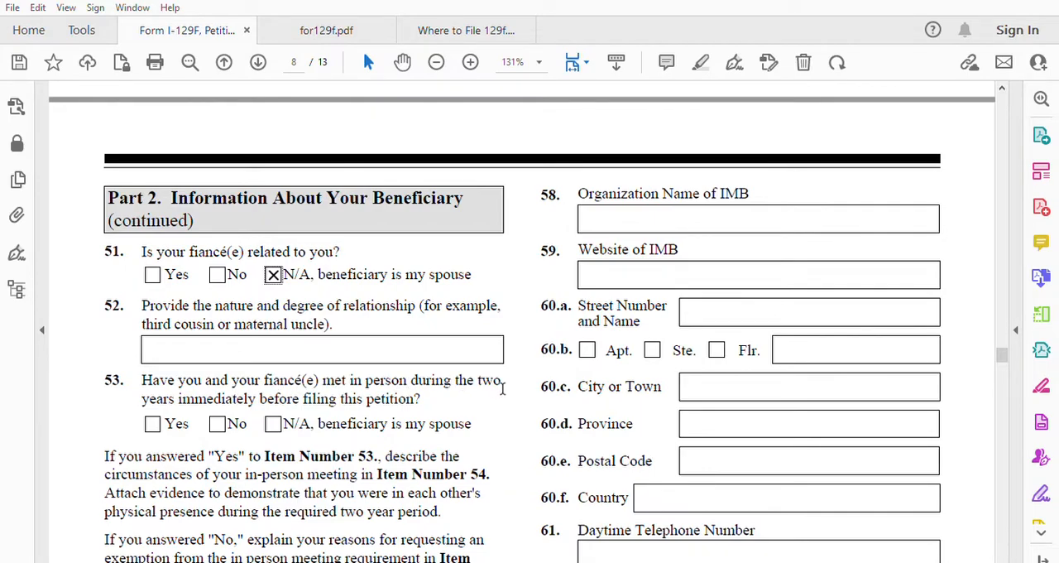
click(273, 423)
Step: Answer No to having met the beneficiary through an international marriage broker in item 55
scroll(427, 470, down, 2)
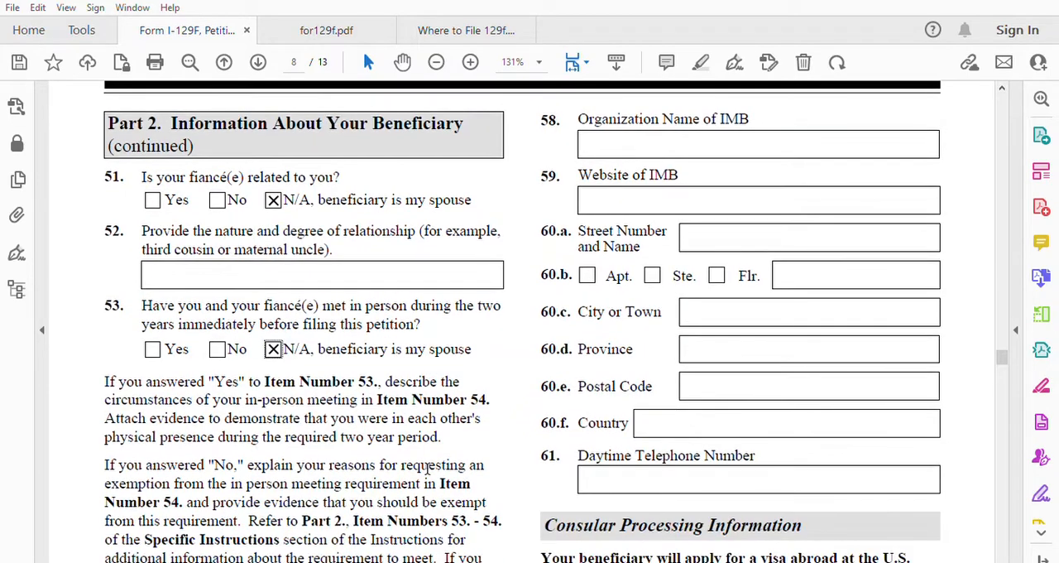
scroll(427, 469, down, 2)
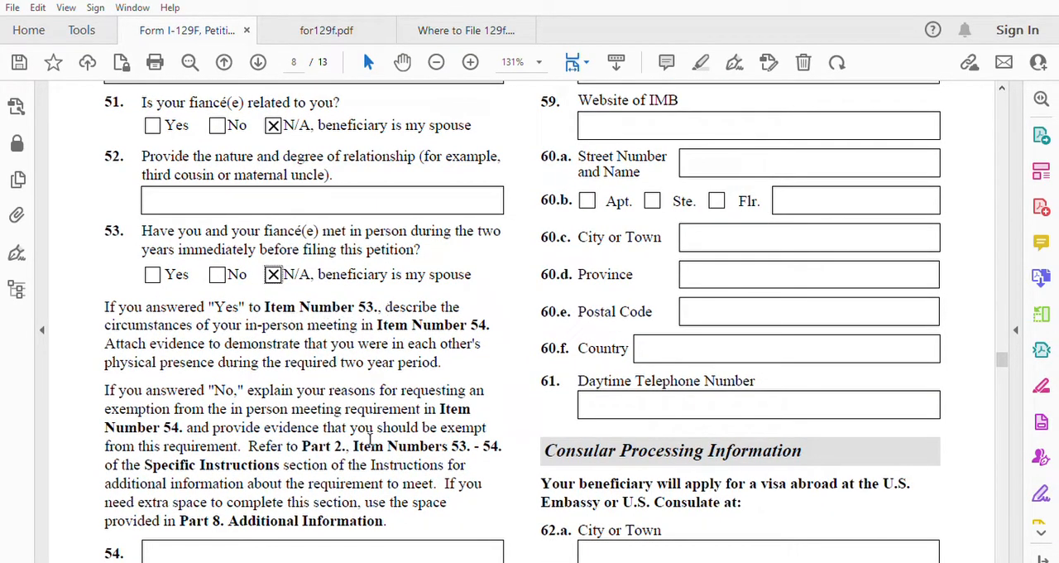
scroll(370, 445, down, 2)
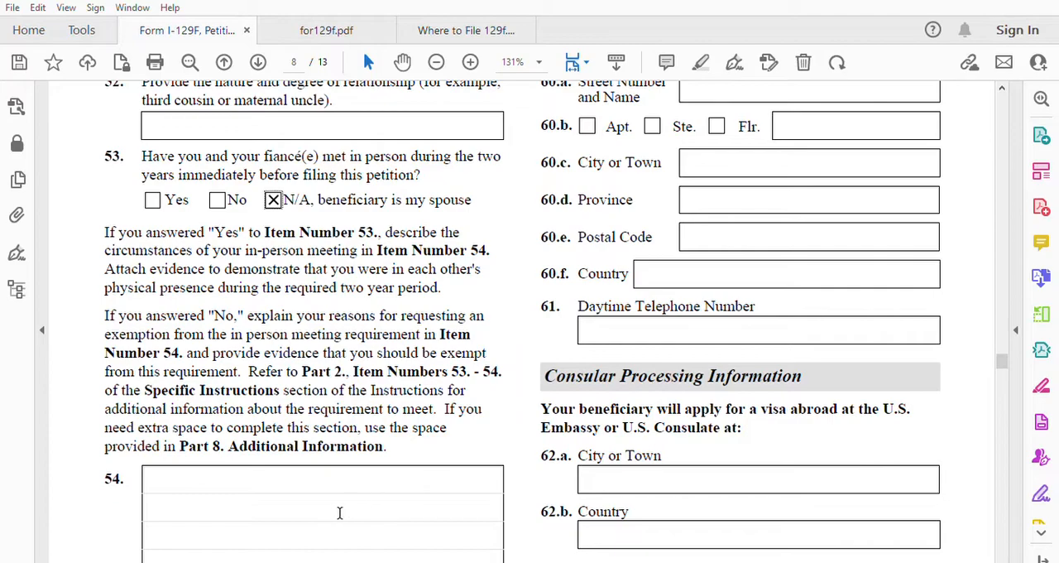
scroll(340, 513, down, 6)
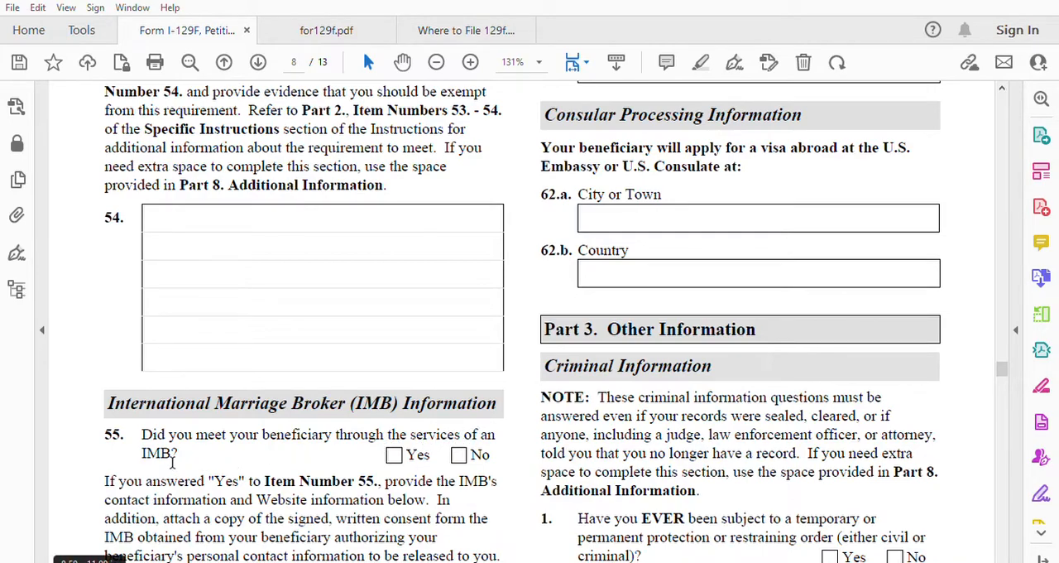
click(459, 455)
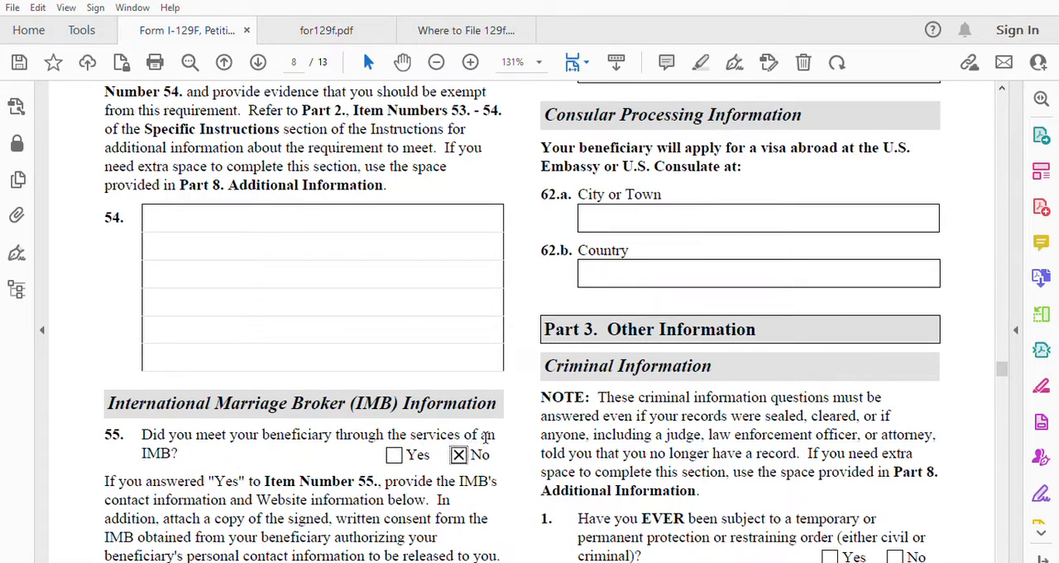
scroll(379, 394, down, 1)
scroll(298, 496, down, 7)
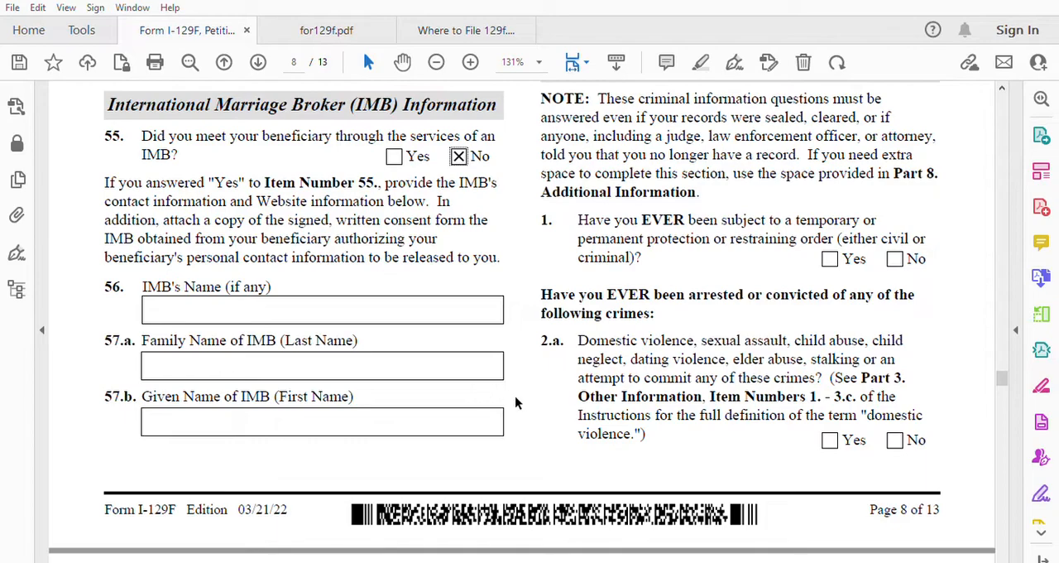
Step: Enter Casablanca as the city in item 62.a and Morocco as the country in item 62.b of the consular processing information
scroll(515, 399, up, 10)
scroll(514, 402, up, 8)
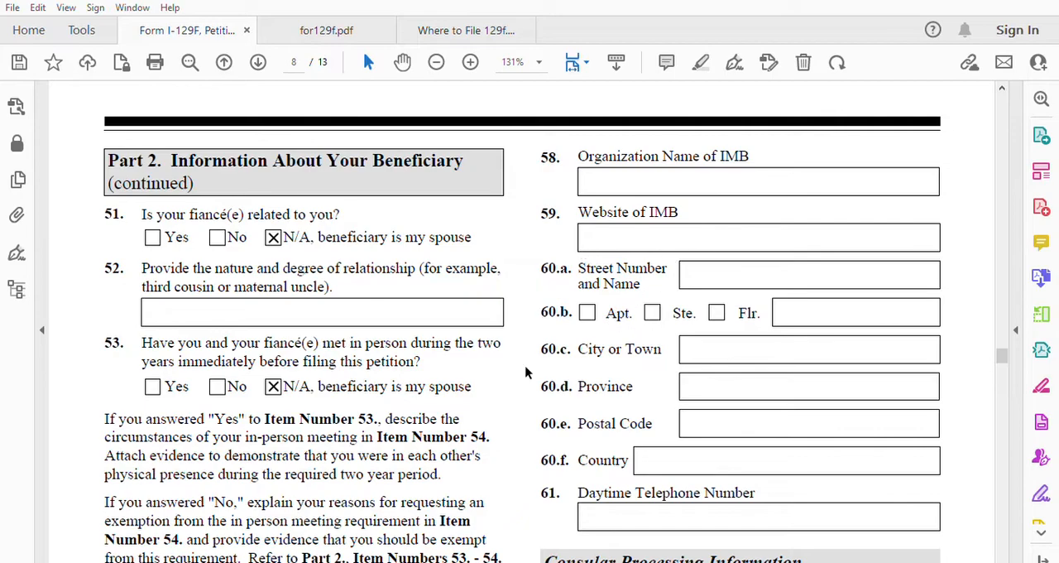
scroll(732, 438, down, 2)
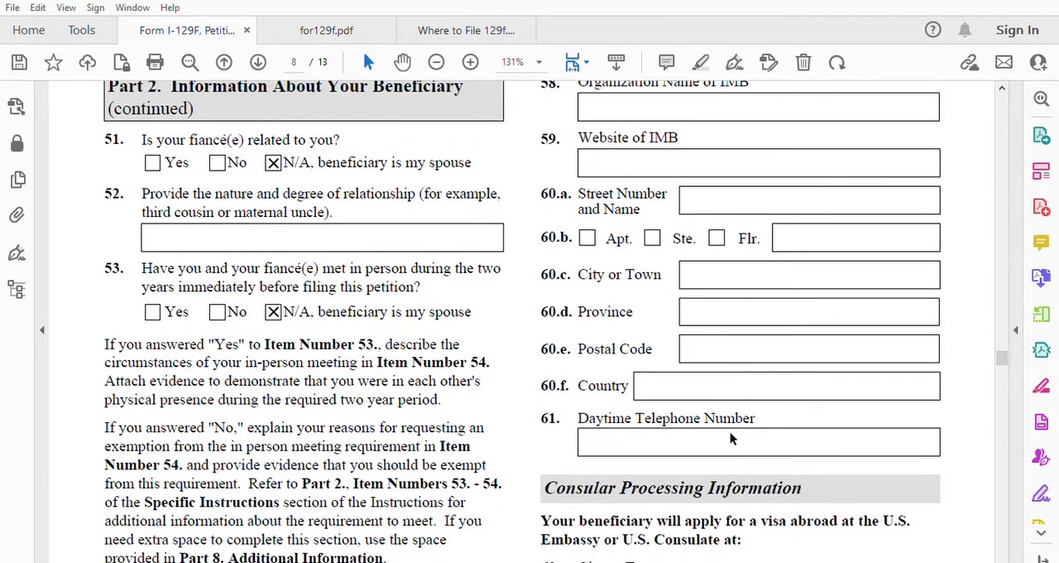
scroll(731, 439, down, 6)
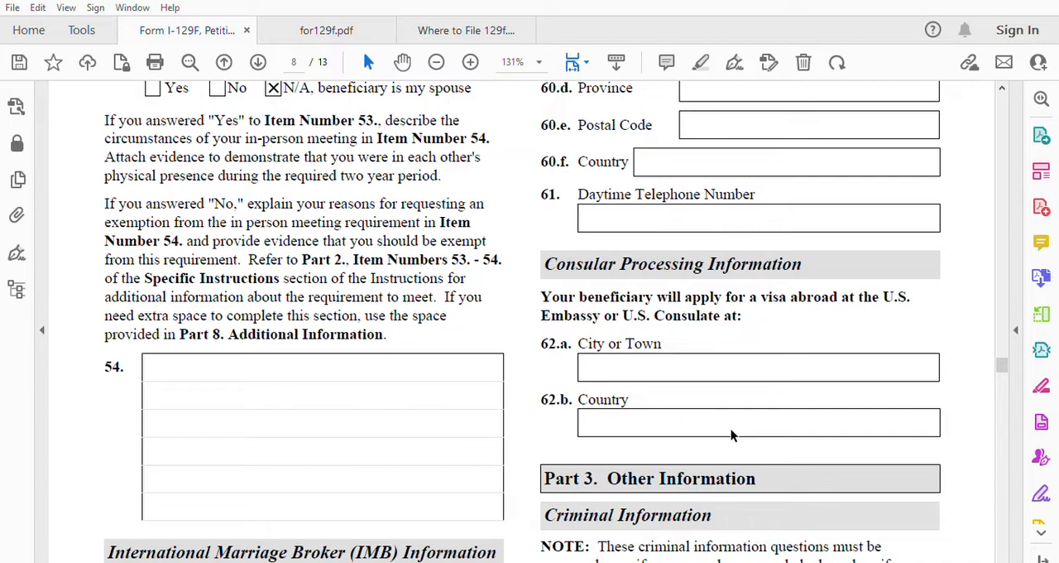
scroll(731, 429, down, 1)
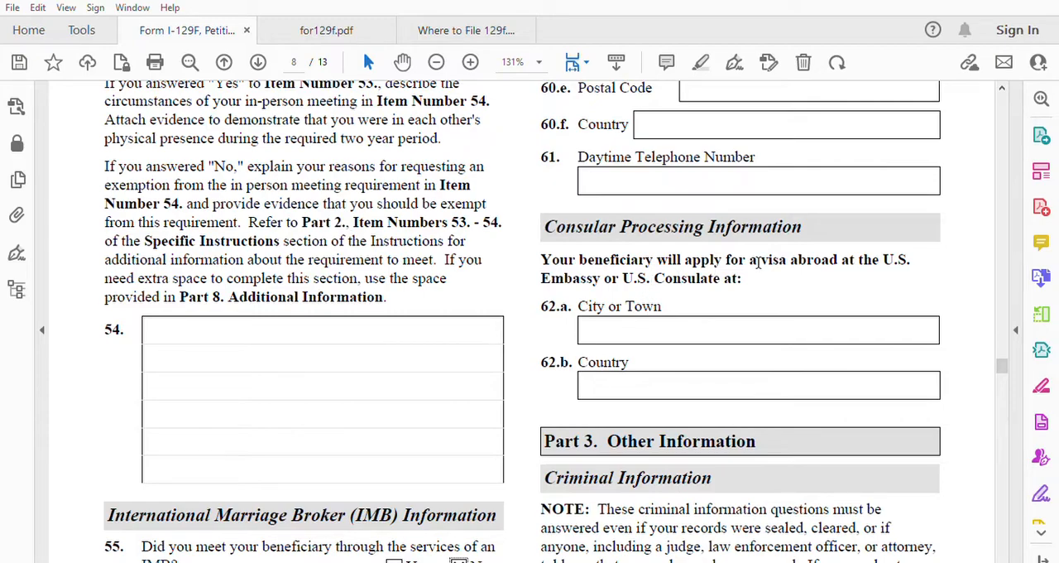
click(665, 324)
text(Casablanca)
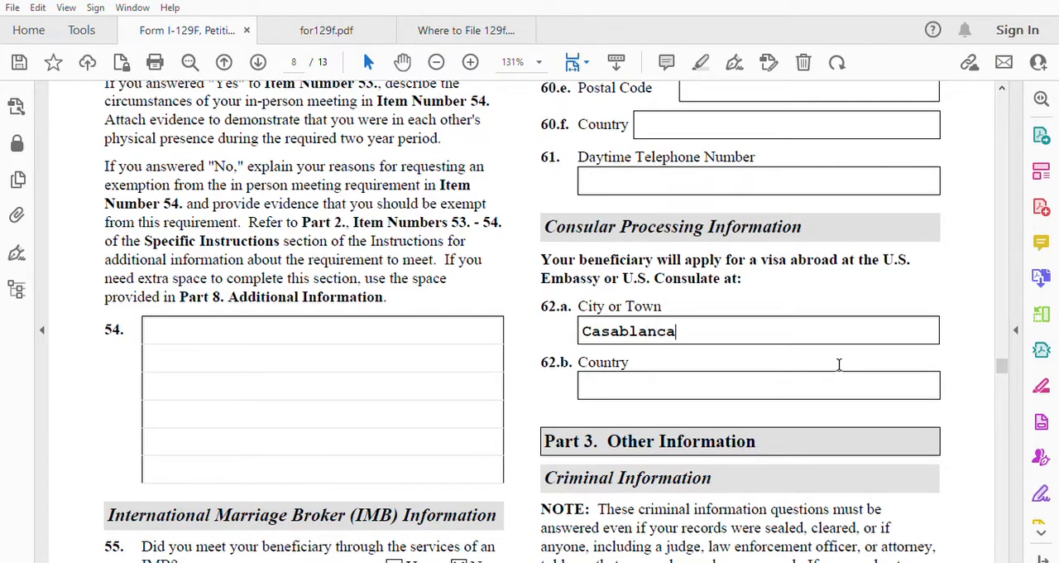
click(765, 386)
text(Morocco)
Step: Answer No to the Part 3 restraining order question in item 1 and the crime questions in items 2.a, 2.b and 2.c
scroll(695, 353, down, 5)
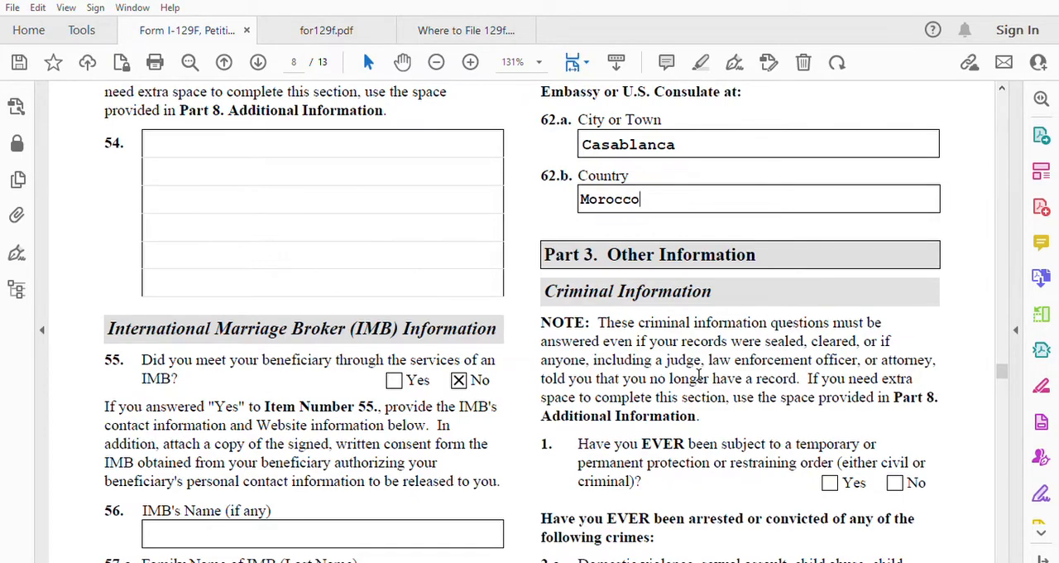
scroll(703, 387, down, 5)
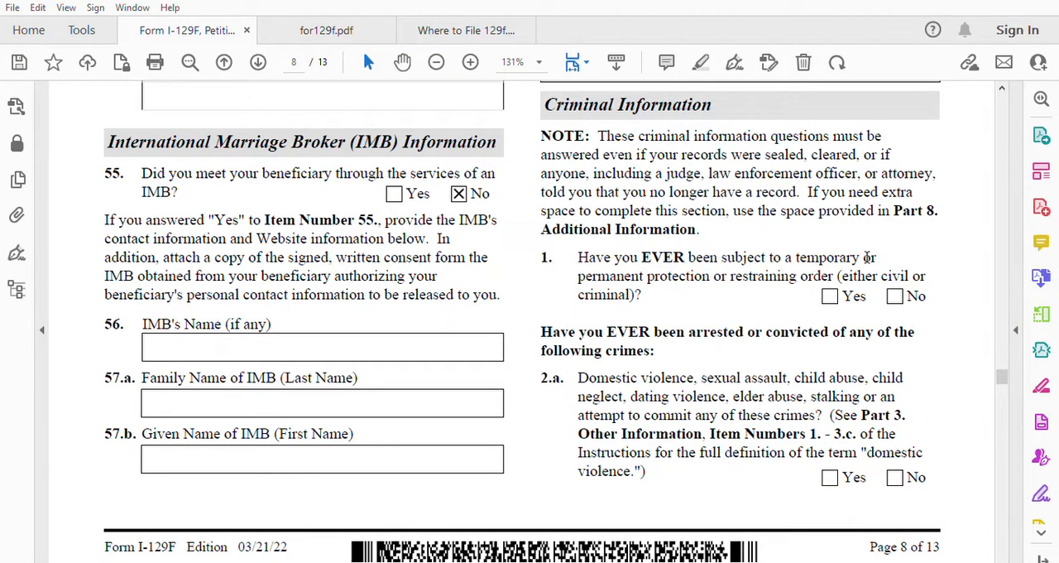
click(895, 295)
click(895, 476)
scroll(662, 471, down, 5)
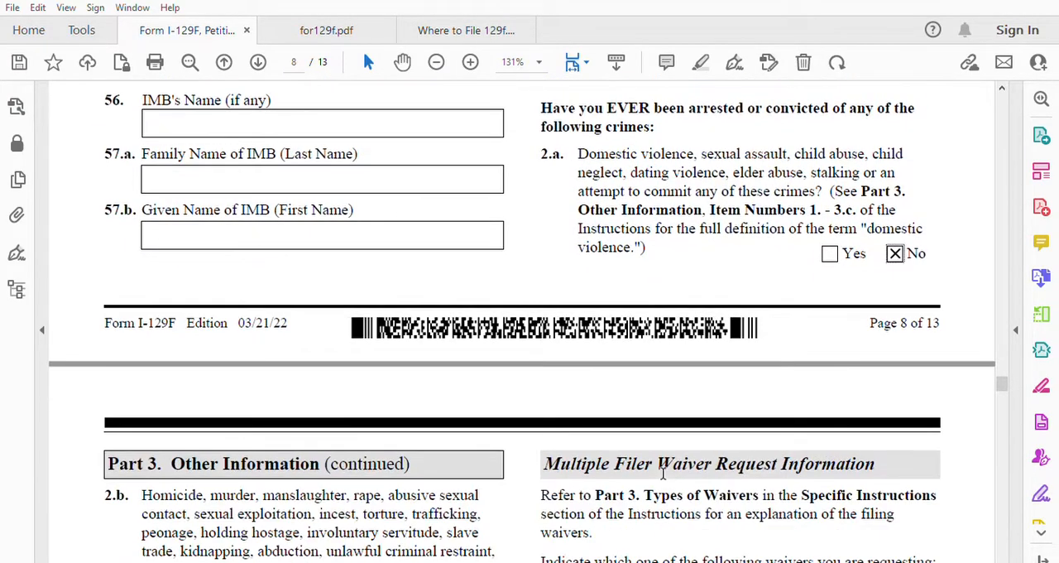
scroll(662, 471, down, 5)
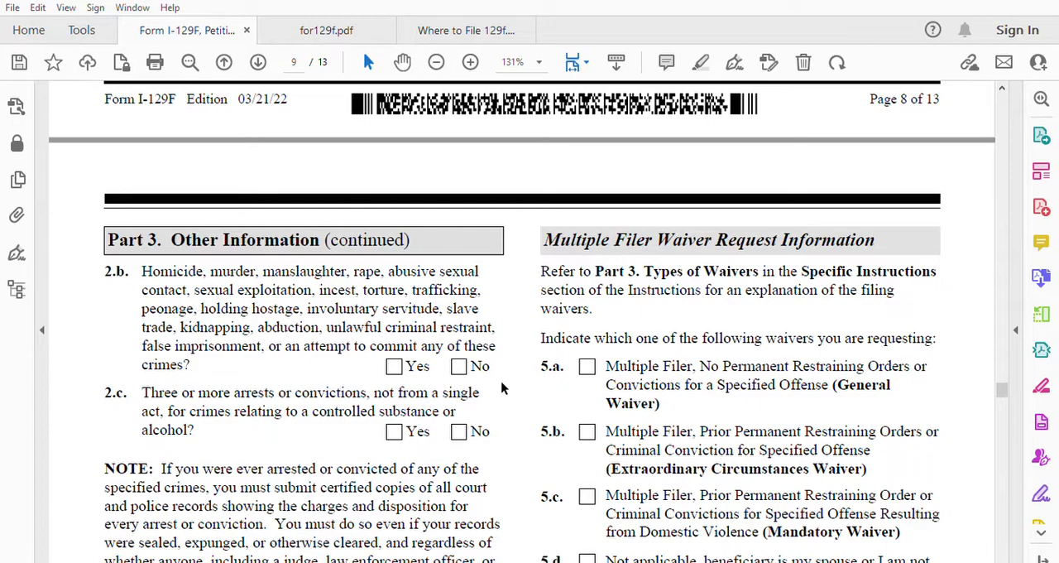
click(458, 365)
click(459, 431)
Step: Answer No in item 4.a about ever having been arrested, cited, charged or convicted in any country
scroll(546, 437, down, 4)
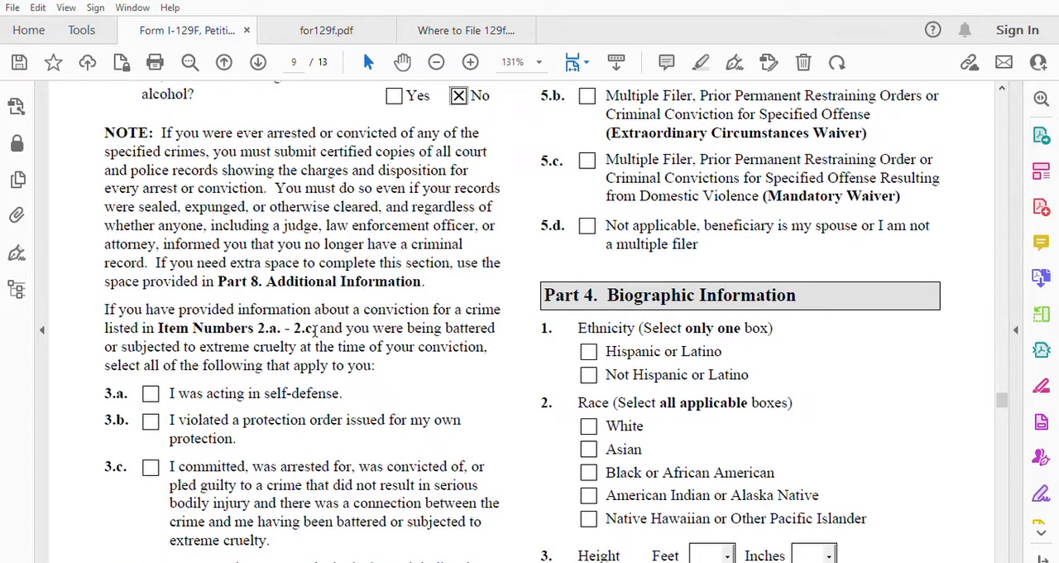
scroll(353, 345, up, 1)
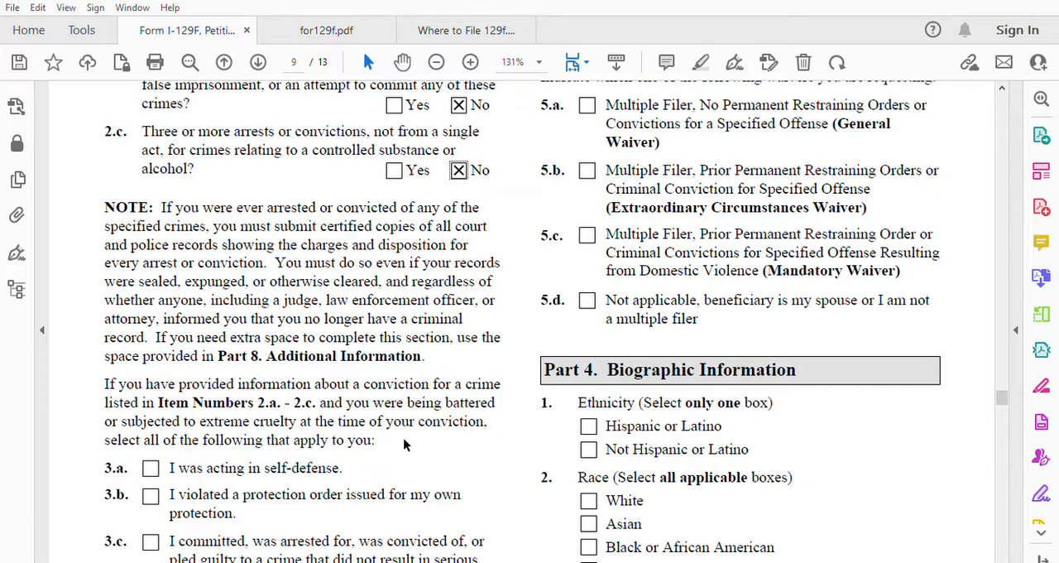
scroll(404, 445, down, 2)
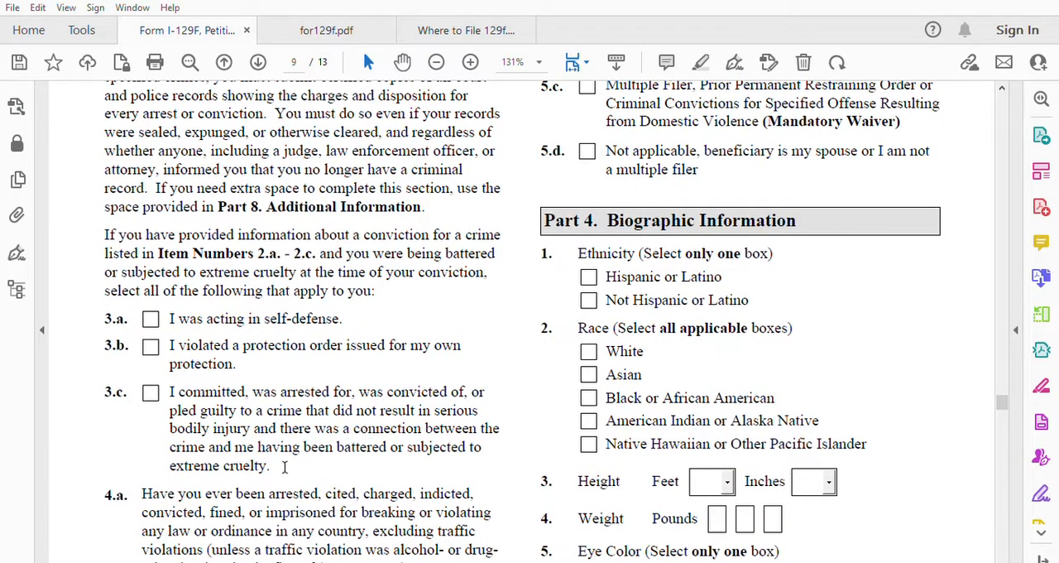
scroll(283, 463, down, 1)
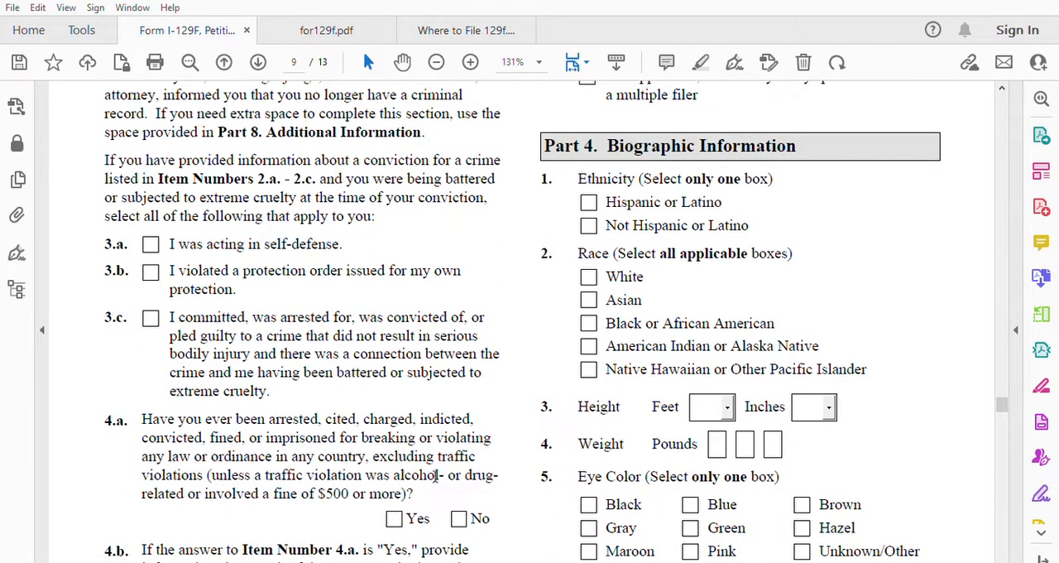
click(459, 518)
Step: Mark item 5.d, "Not applicable, beneficiary is my spouse or I am not a multiple filer", for the multiple filer waiver
scroll(494, 469, down, 1)
scroll(494, 469, down, 1)
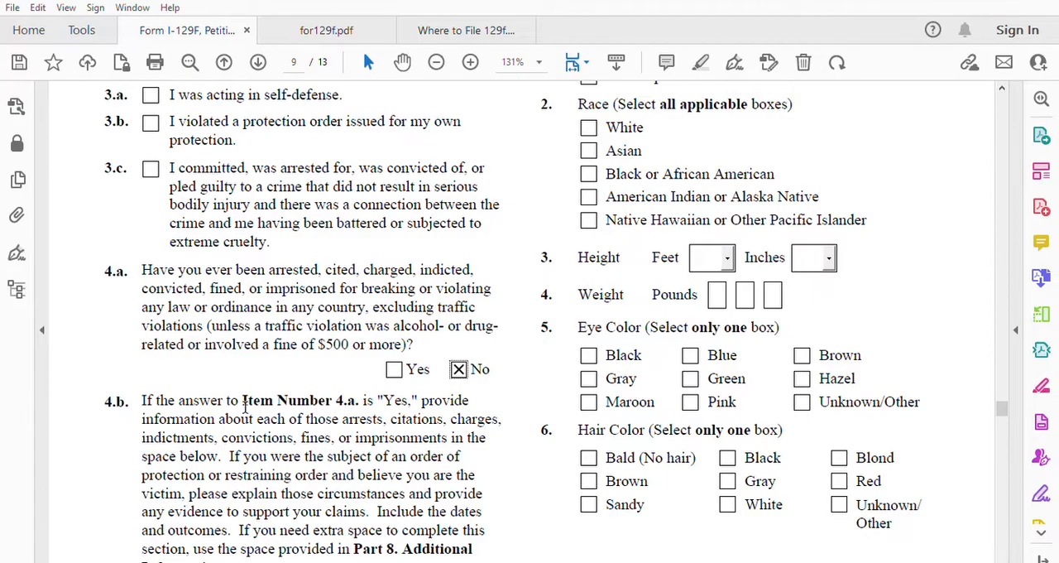
scroll(409, 411, down, 2)
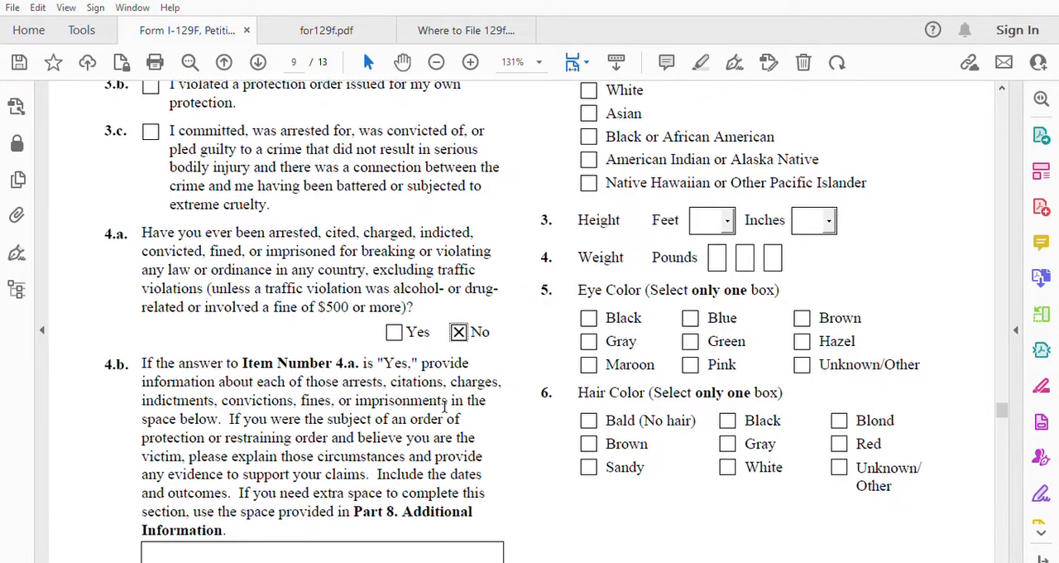
scroll(468, 335, up, 10)
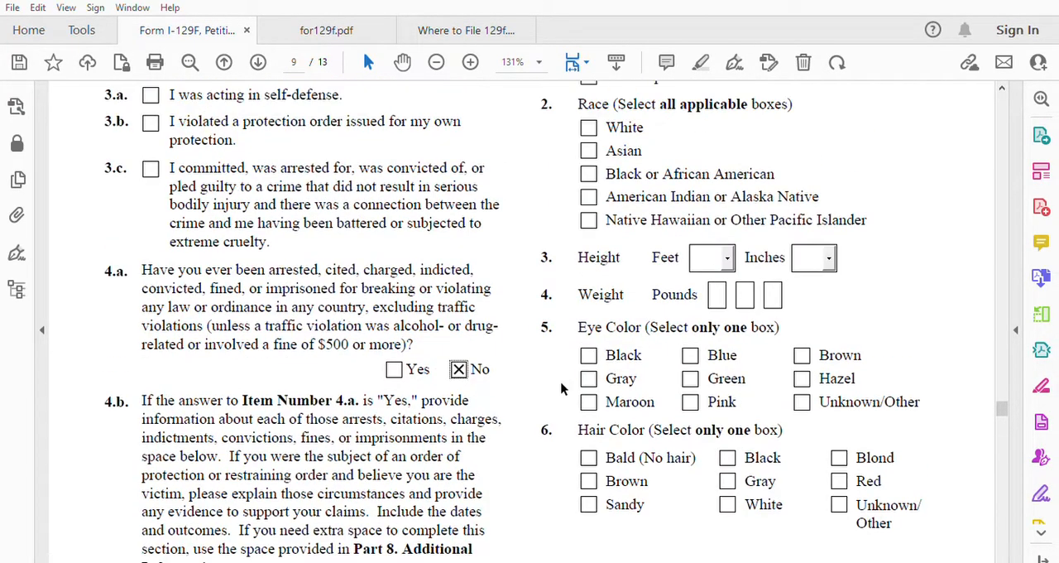
scroll(564, 387, up, 1)
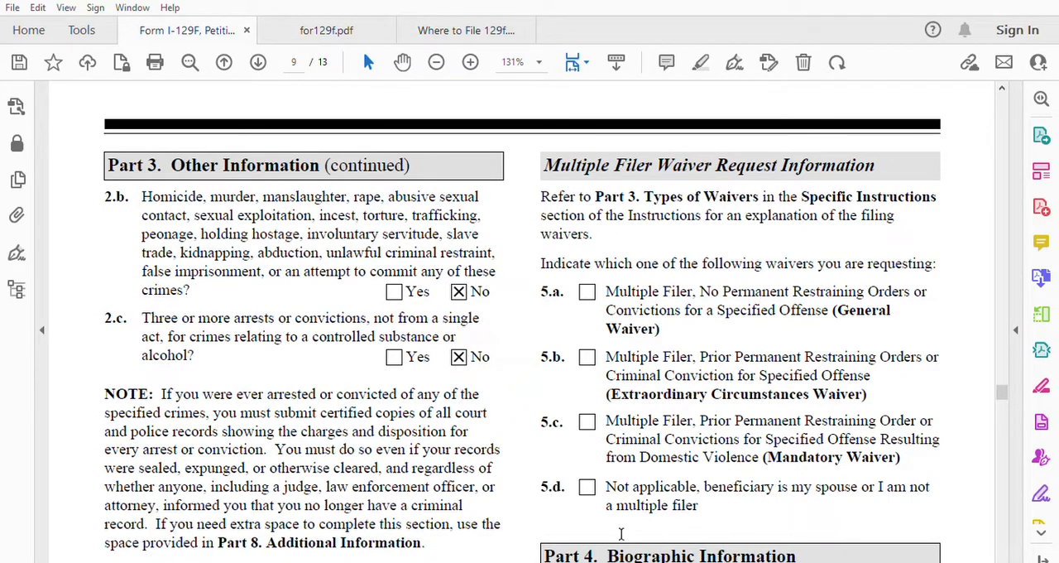
click(588, 486)
Step: Mark the ethnicity as Not Hispanic or Latino and the race as White in Part 4
scroll(734, 499, down, 3)
scroll(735, 499, down, 2)
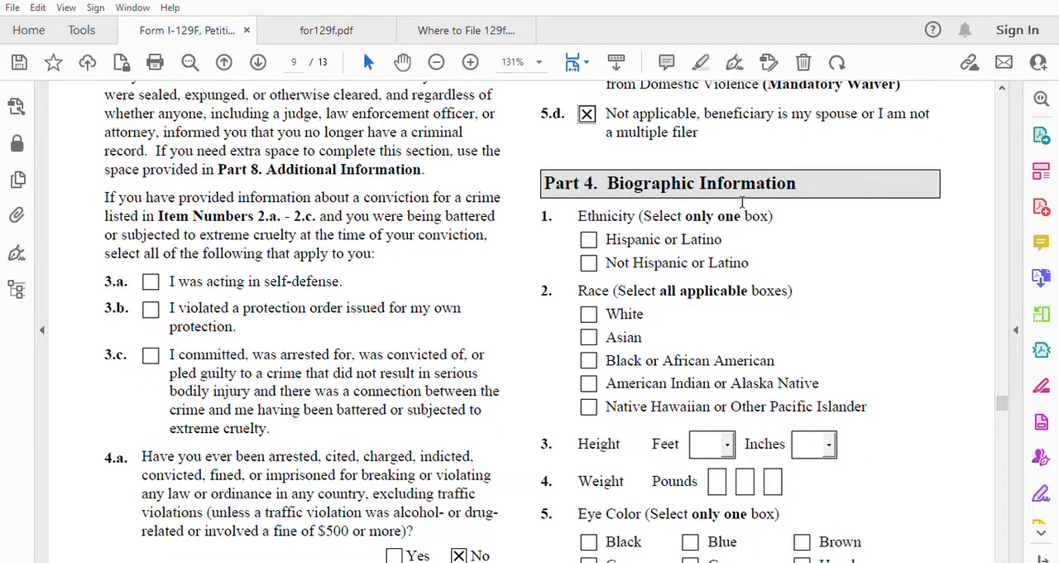
click(590, 263)
click(590, 314)
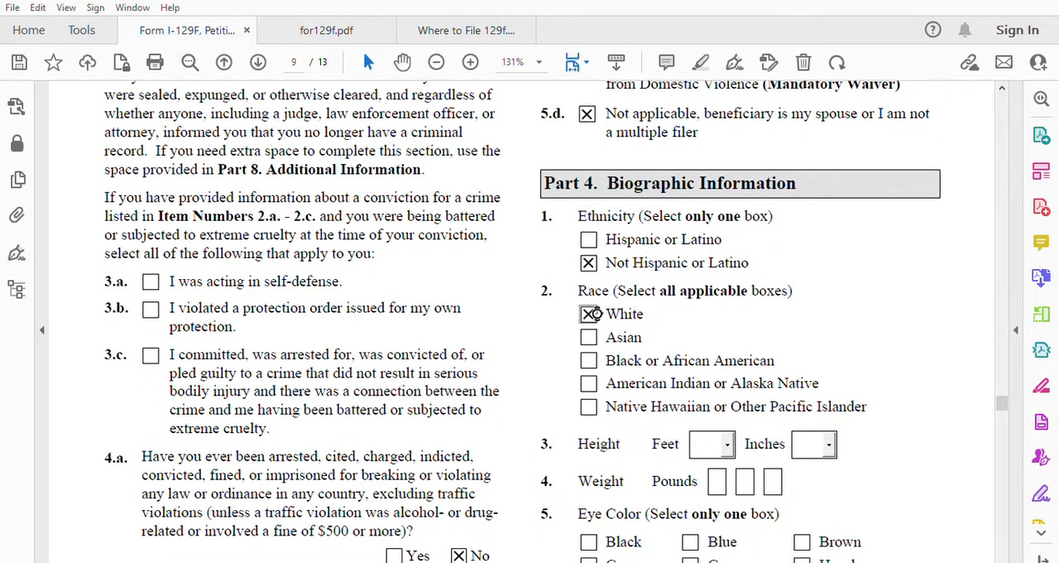
Step: Set the height to 5 feet 2 inches and the weight to 125 pounds in Part 4's items 3 and 4
scroll(756, 386, down, 1)
click(718, 361)
text(5)
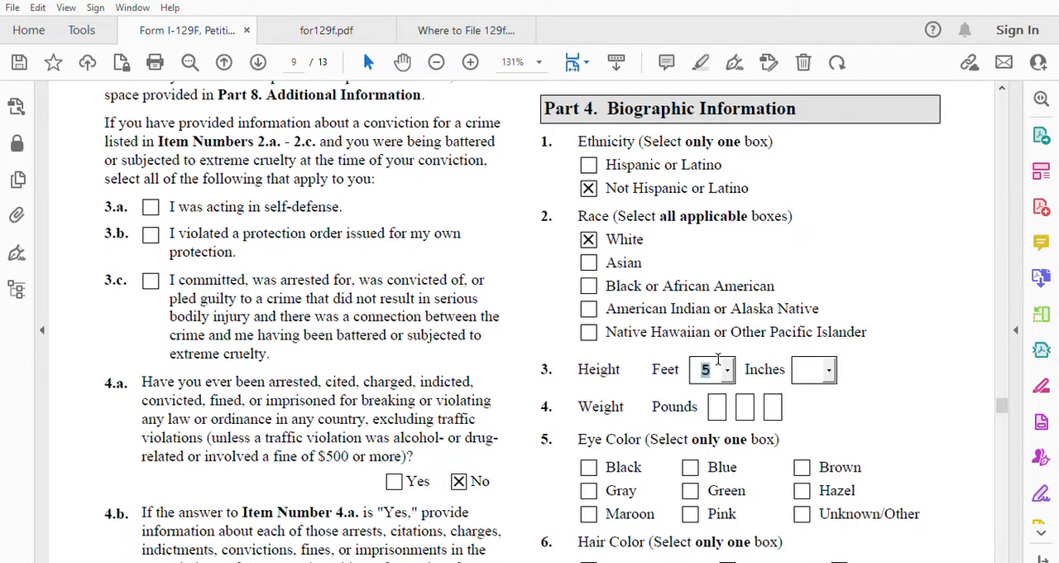
click(807, 369)
text(2)
click(720, 406)
text(5)
Step: Mark Black for both the eye color in item 5 and the hair color in item 6
scroll(773, 401, down, 1)
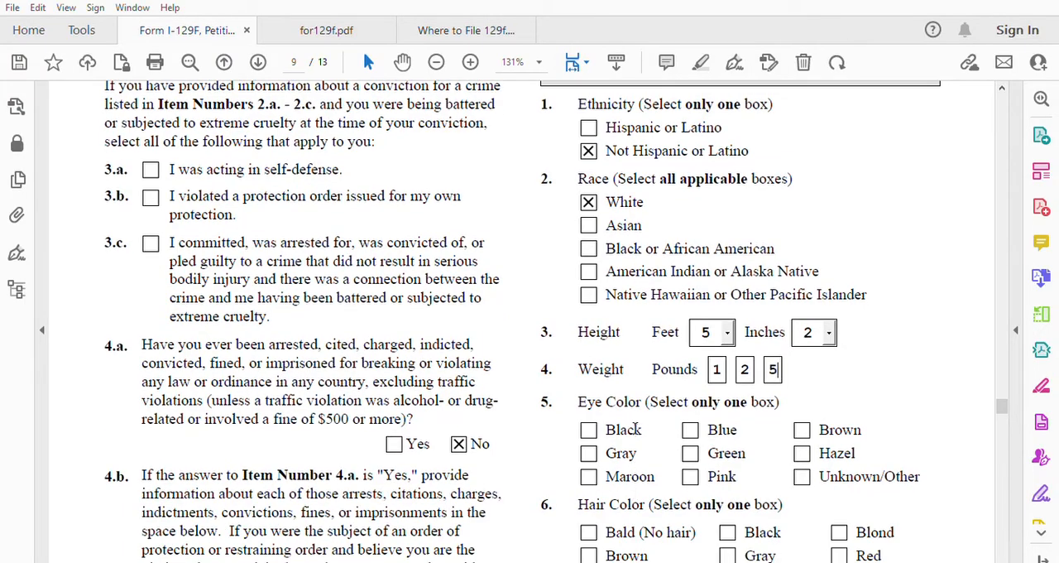
click(590, 429)
click(727, 532)
Step: Mark item 1.a in Part 5's petitioner's statement to declare that the petitioner can read and understand English
scroll(779, 445, down, 6)
scroll(779, 445, down, 10)
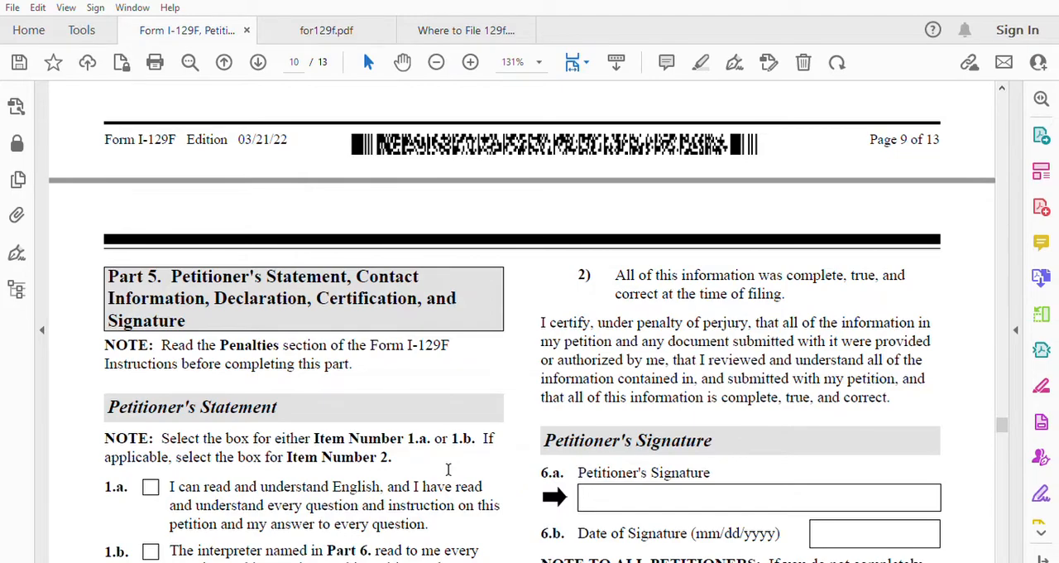
scroll(447, 469, down, 5)
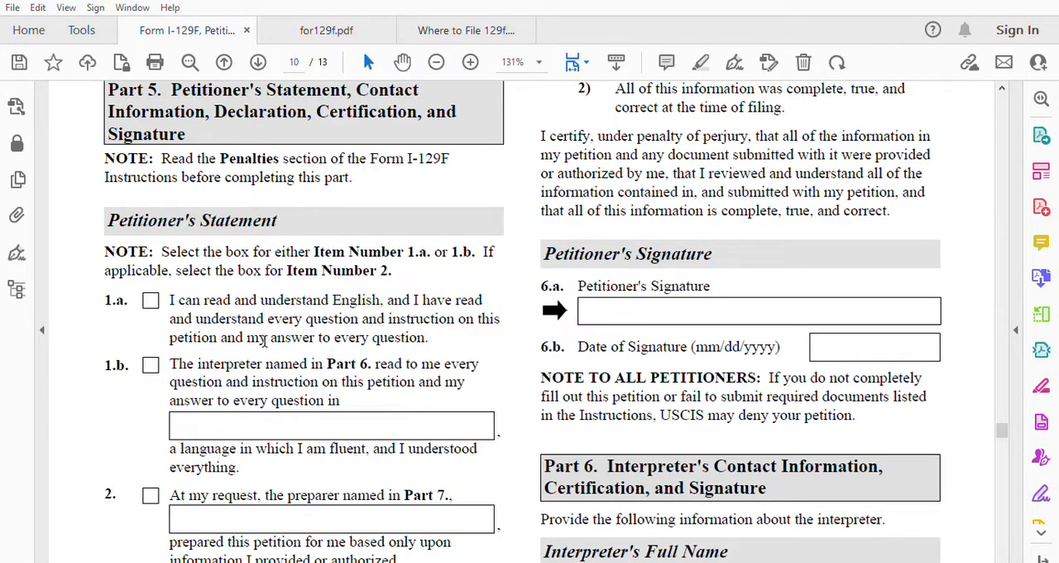
scroll(264, 341, up, 1)
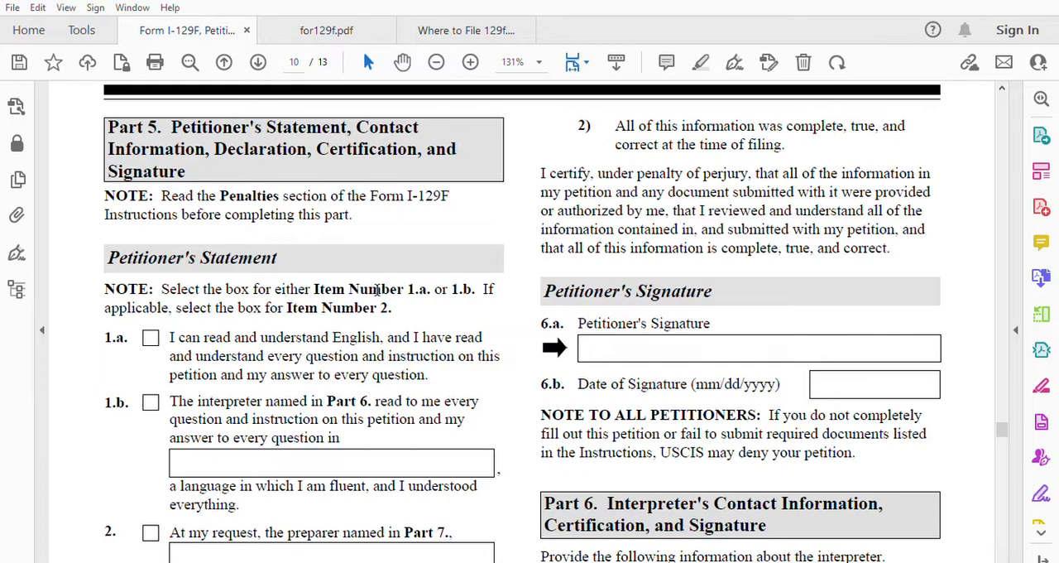
click(150, 337)
Step: Fill in the petitioner's mobile telephone number in item 4 and e-mail address in item 5 of the contact information
scroll(288, 366, down, 2)
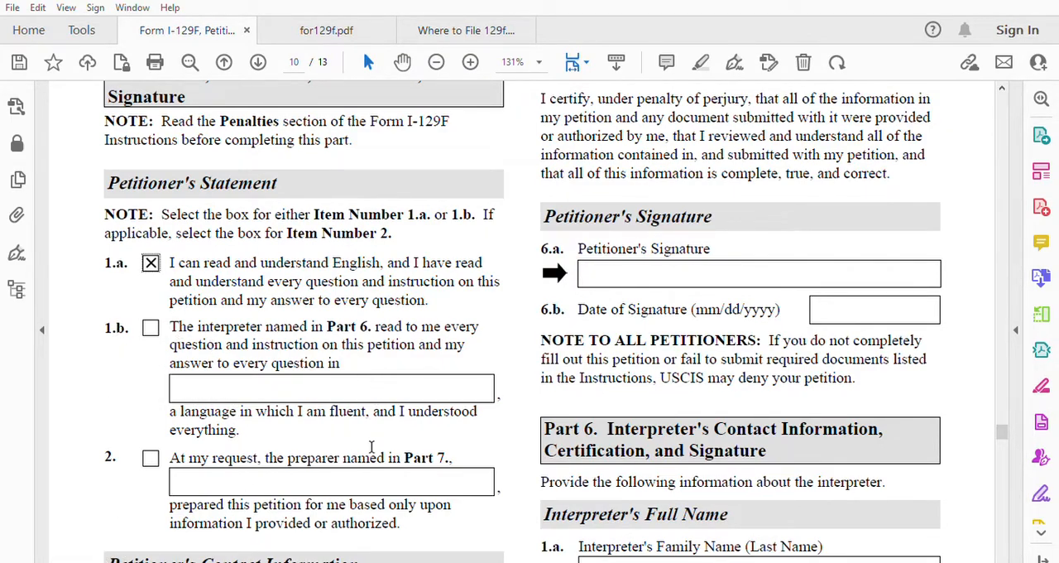
scroll(372, 451, down, 5)
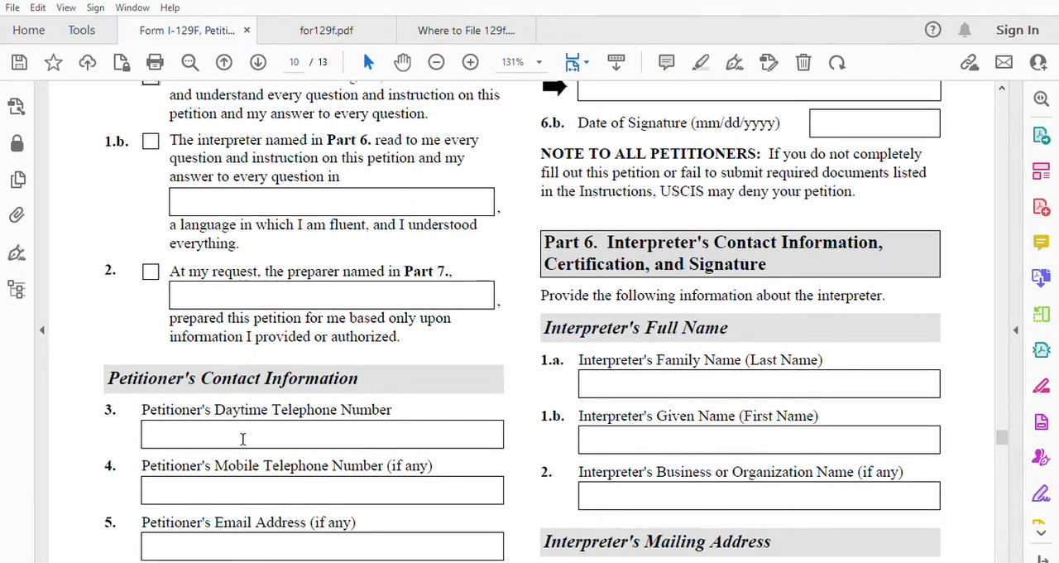
click(168, 480)
text(3171111111)
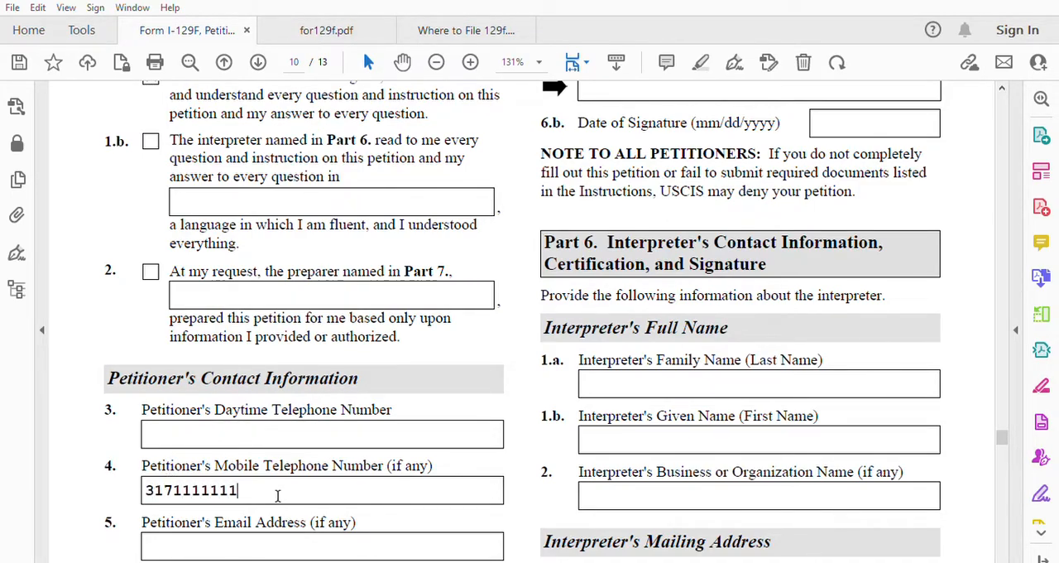
click(226, 536)
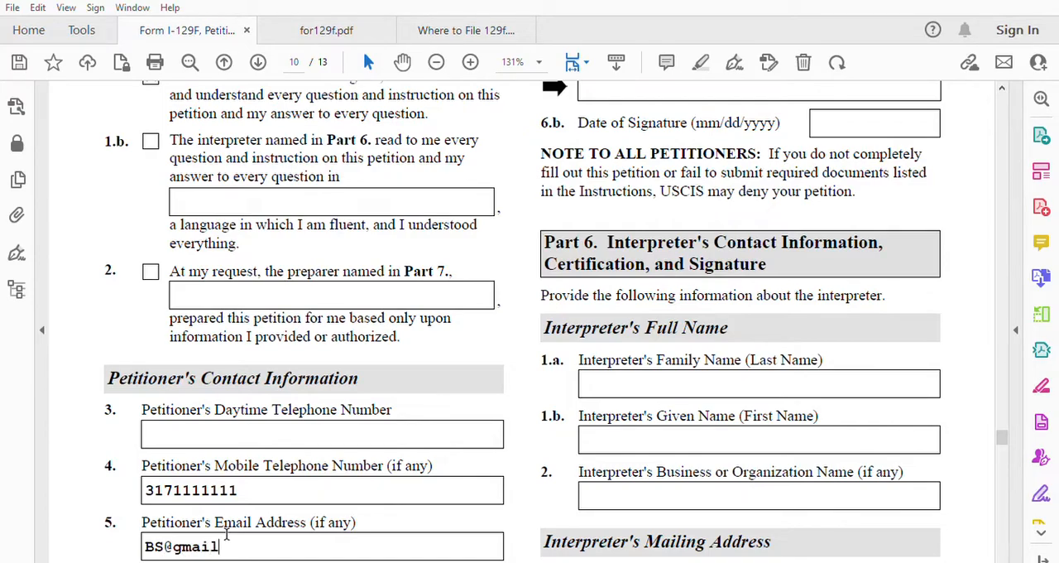
Step: Enter 06/03/2023 as the petitioner's date of signature in item 6.b
scroll(226, 534, down, 5)
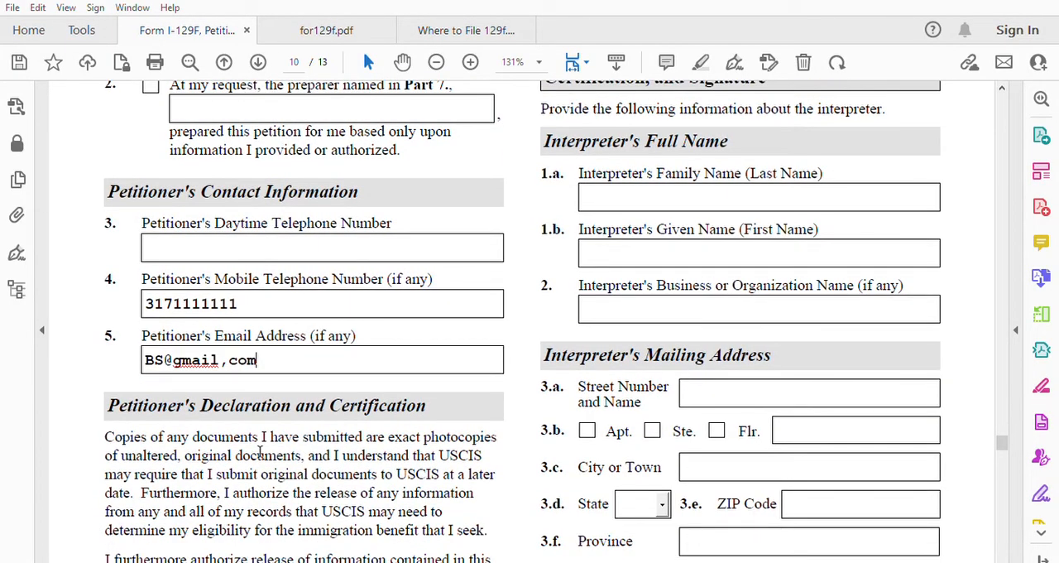
scroll(436, 411, down, 8)
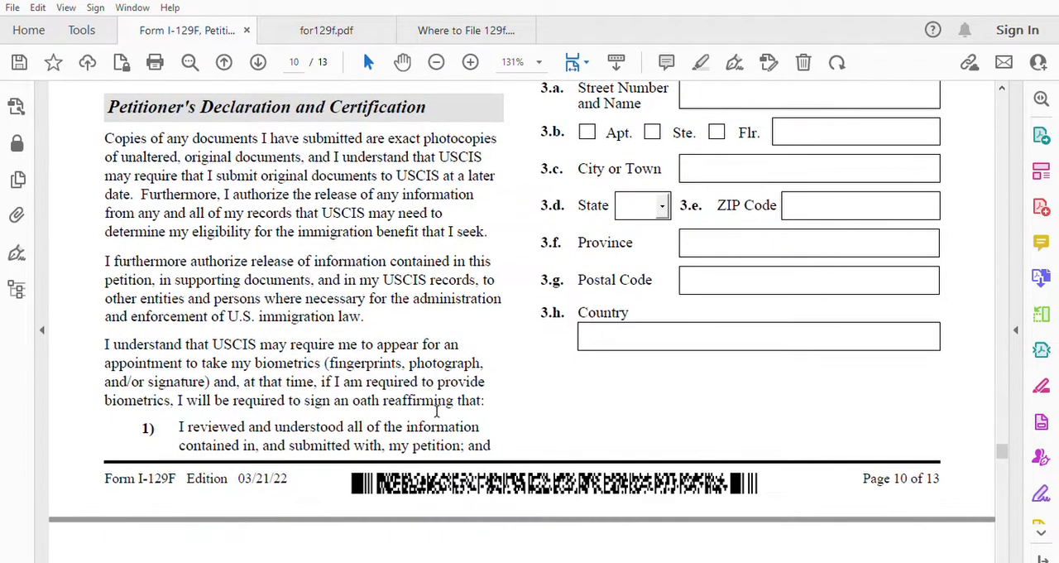
scroll(437, 411, up, 9)
scroll(694, 392, up, 14)
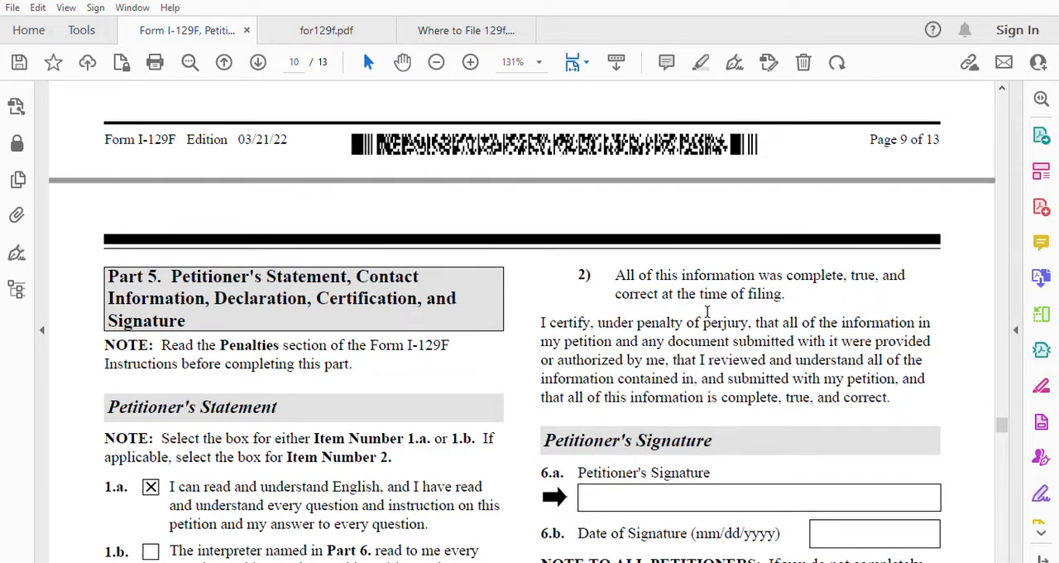
scroll(801, 364, down, 4)
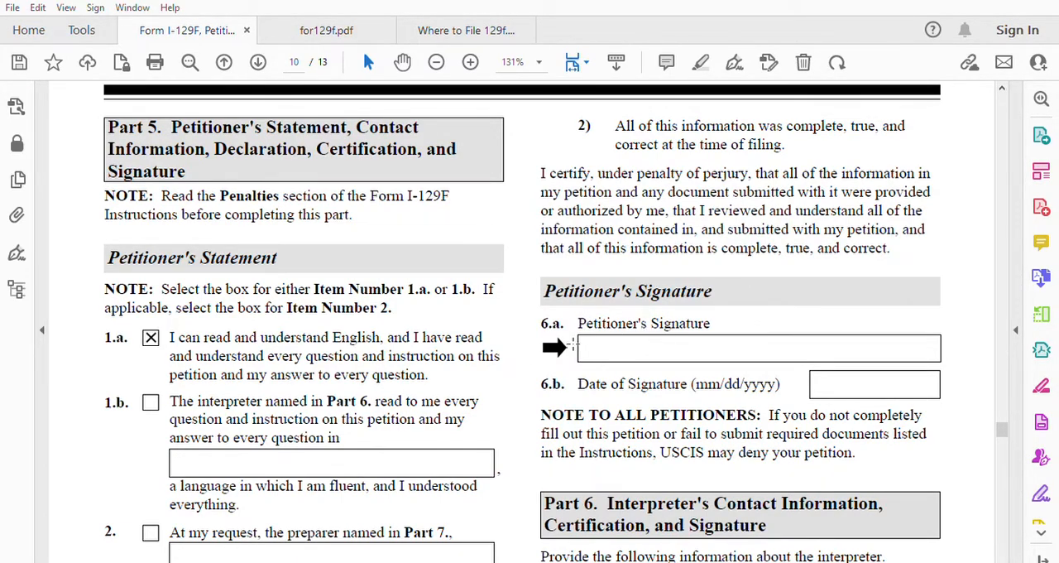
click(823, 383)
text(06/03/2023)
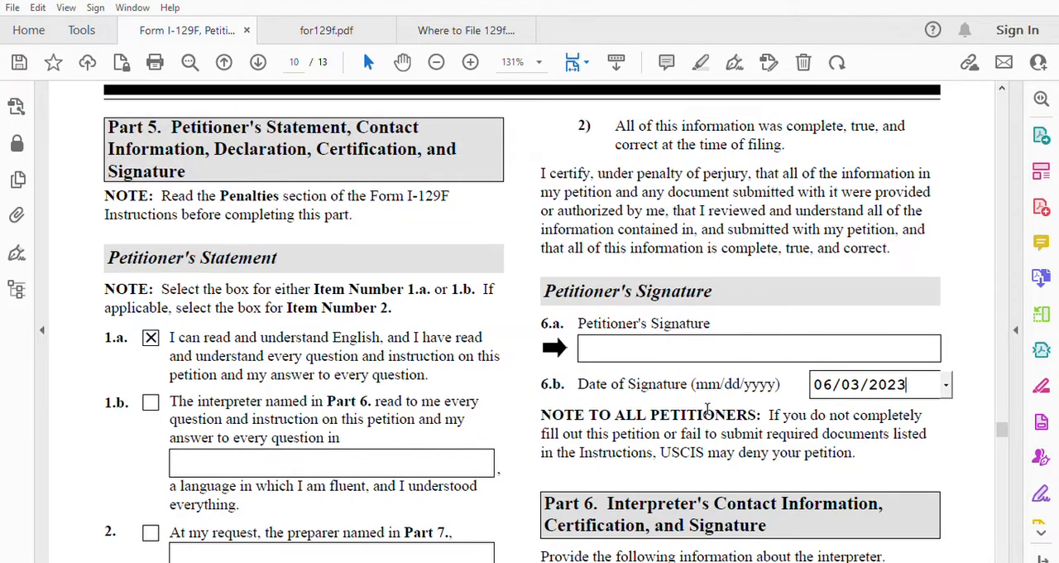
scroll(707, 407, down, 3)
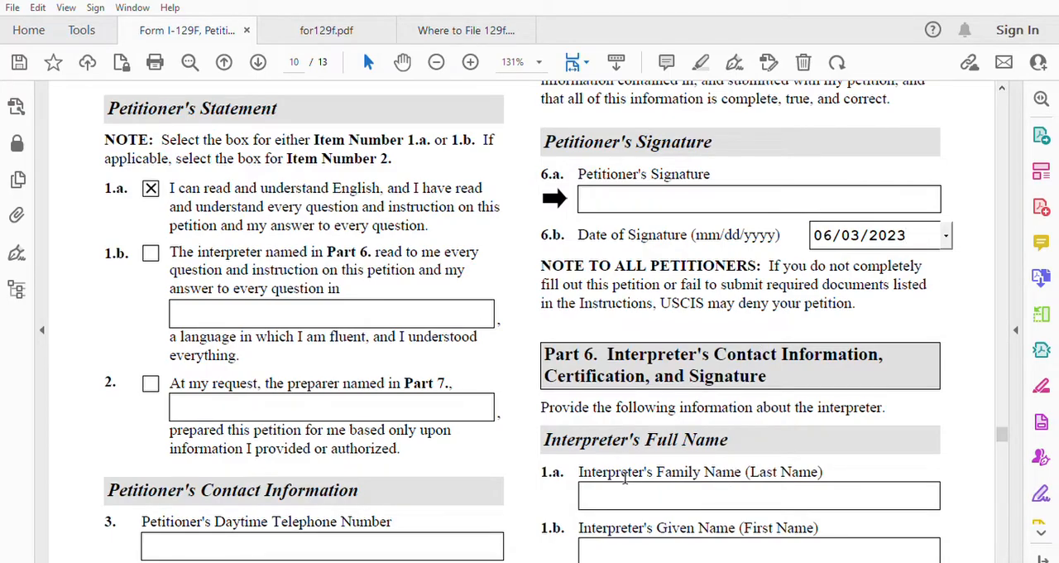
scroll(625, 476, down, 6)
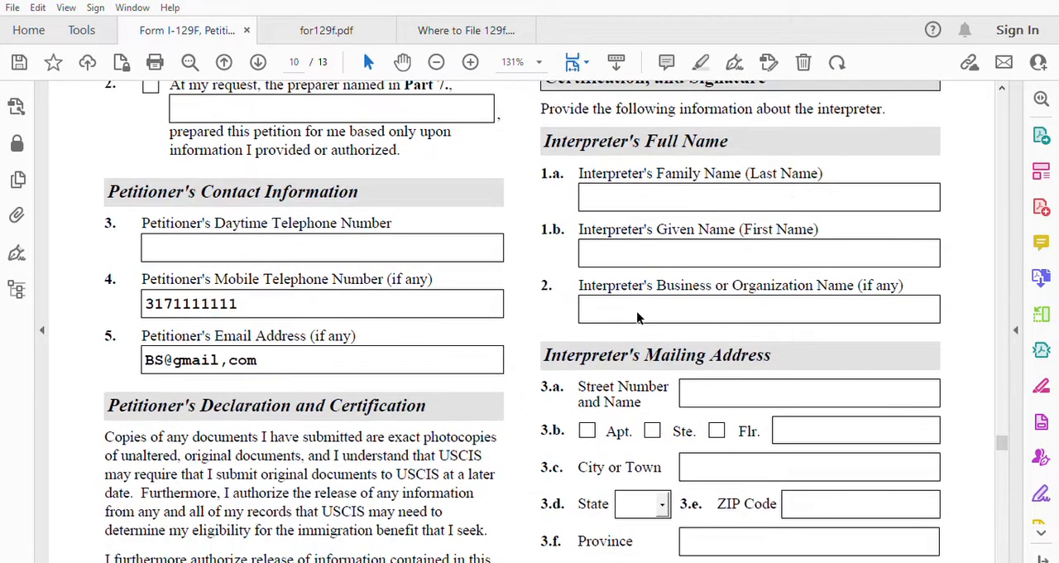
Step: Review the interpreter and preparer sections in Parts 6 and 7, and the additional information page in Part 8
scroll(649, 323, down, 12)
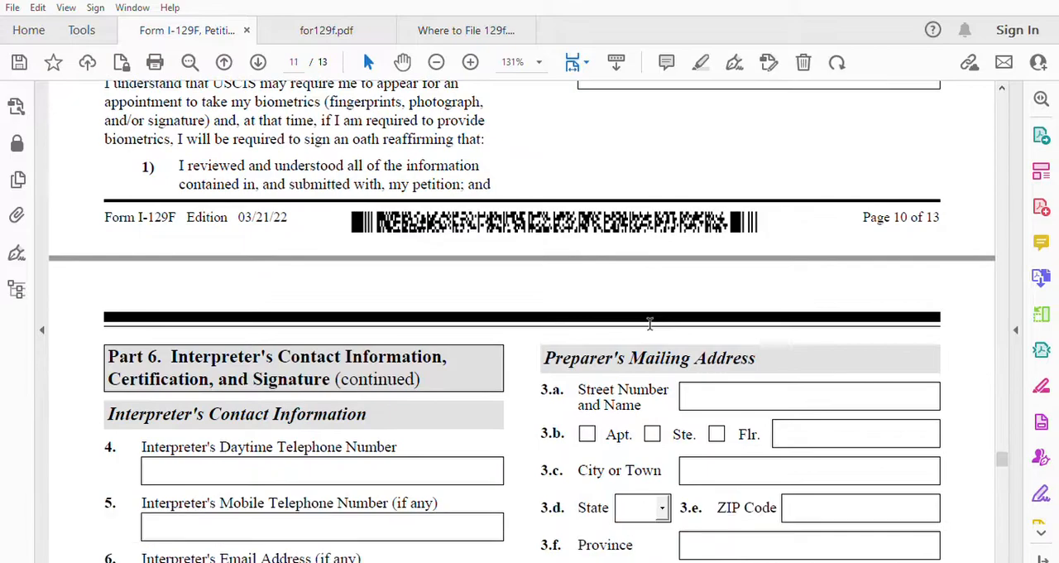
scroll(650, 324, down, 2)
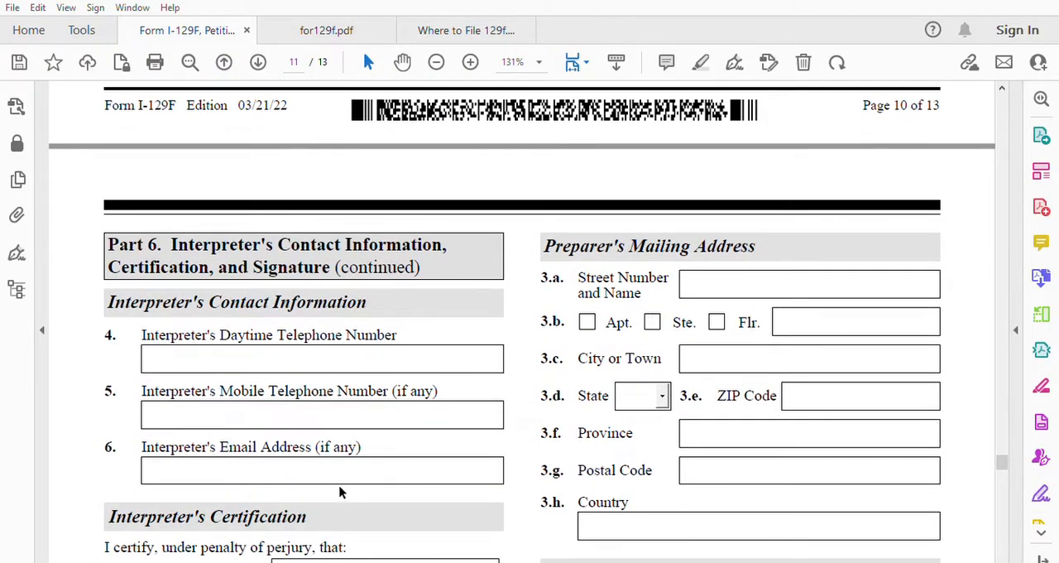
scroll(323, 456, down, 9)
scroll(326, 460, down, 5)
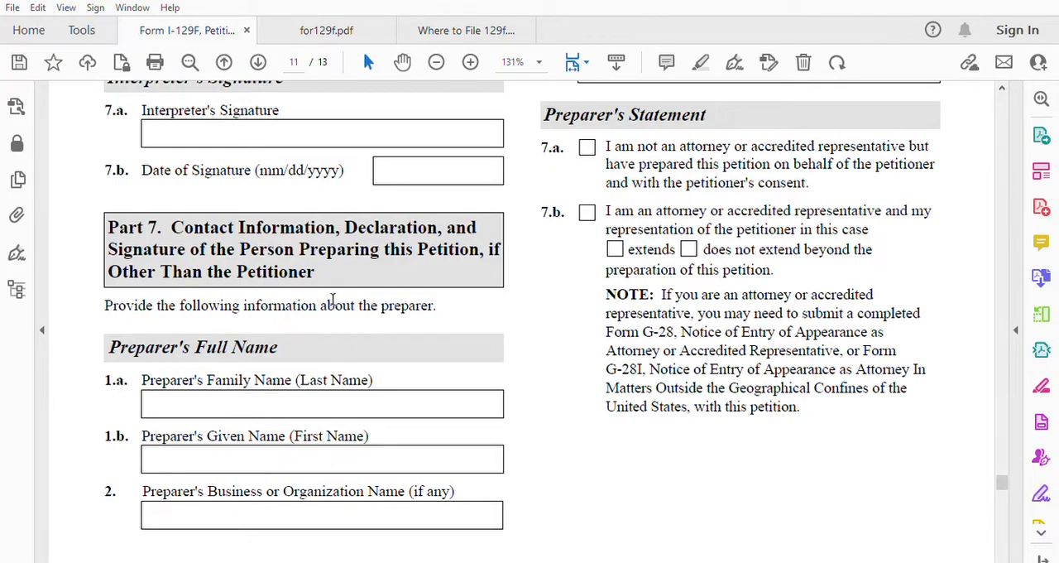
scroll(614, 353, down, 5)
scroll(614, 352, down, 13)
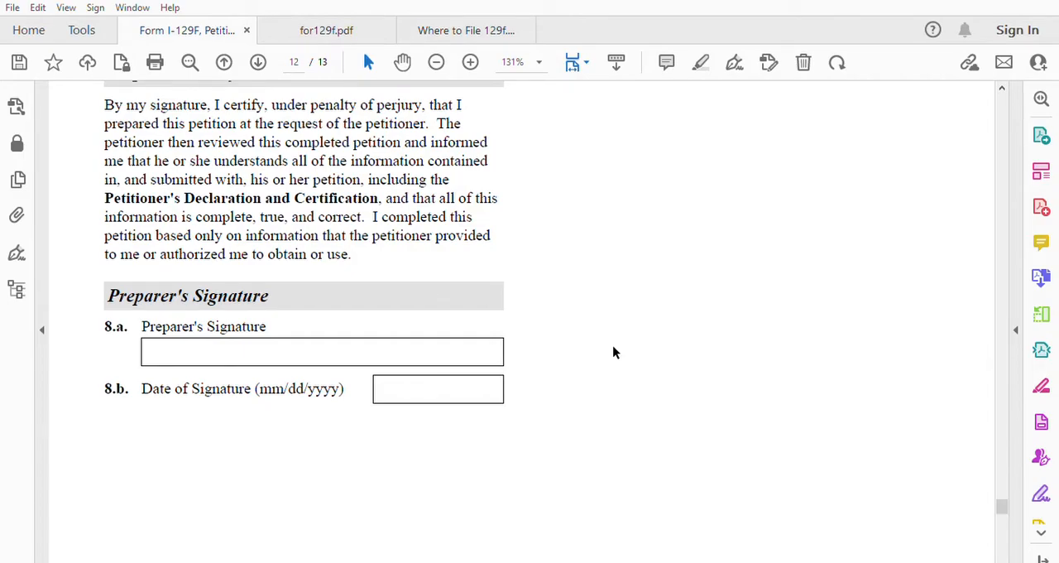
scroll(614, 353, down, 15)
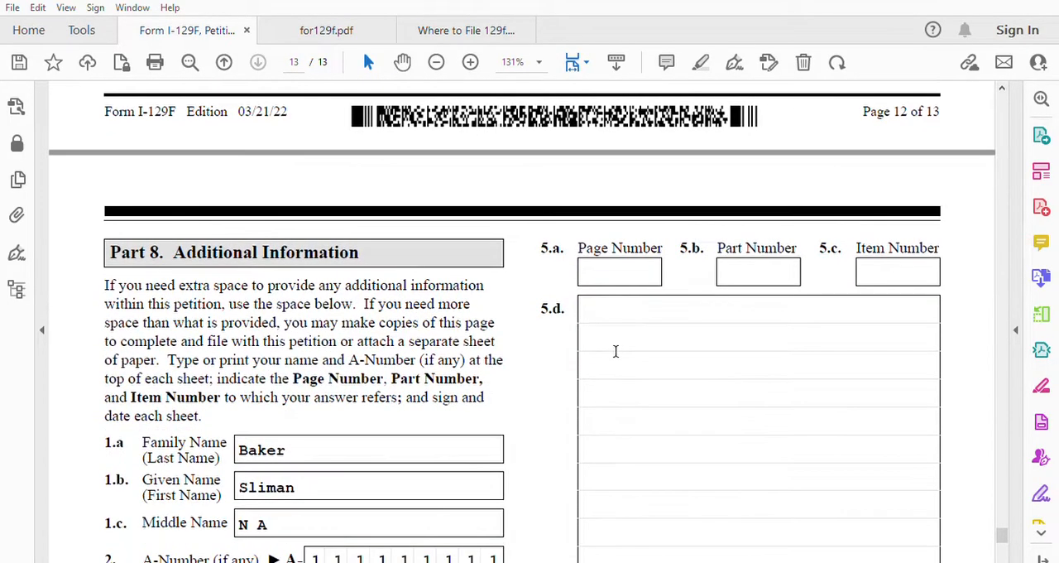
scroll(615, 351, down, 5)
scroll(616, 351, down, 3)
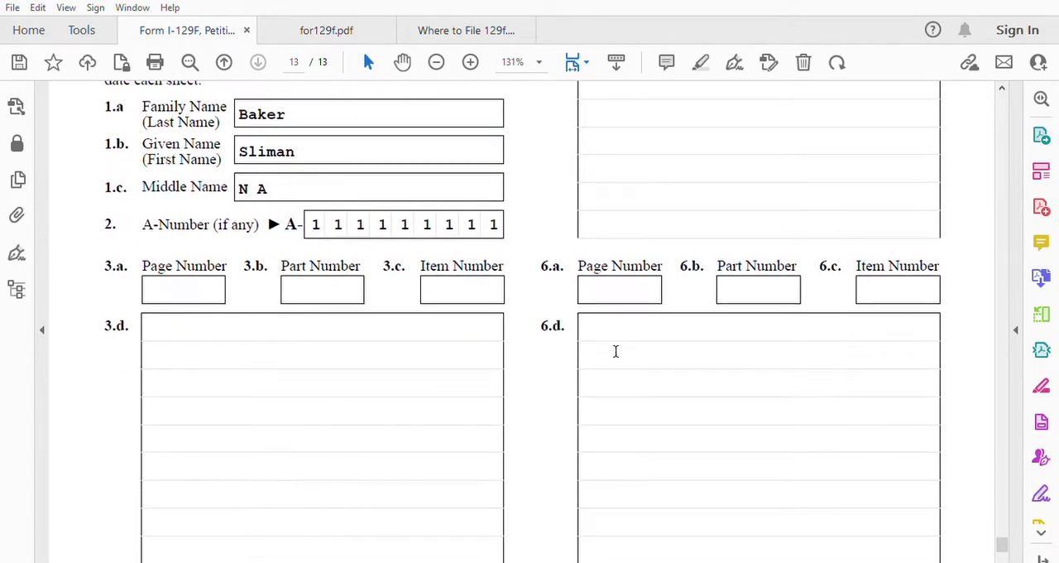
click(187, 288)
scroll(726, 302, up, 5)
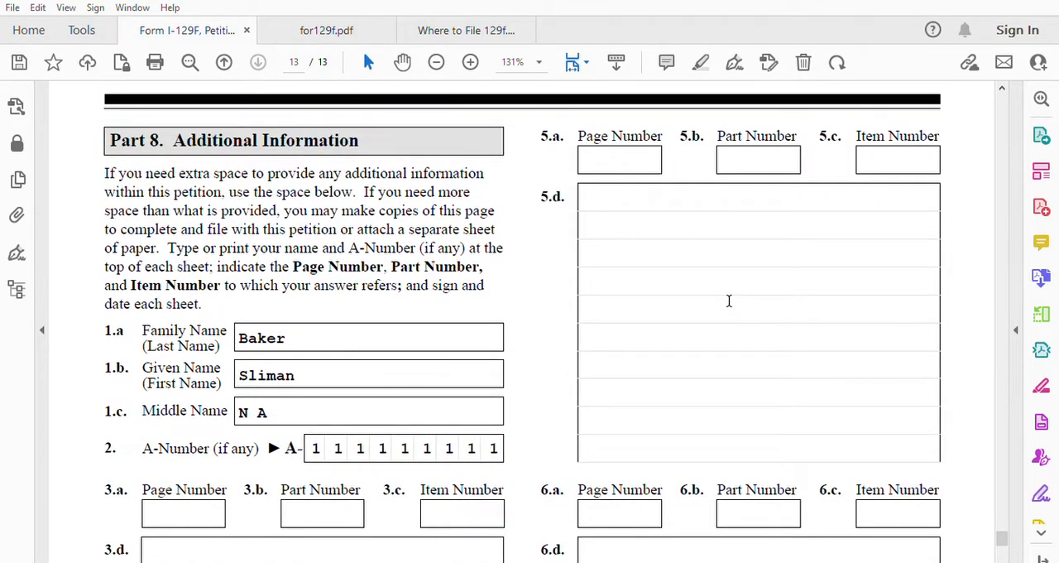